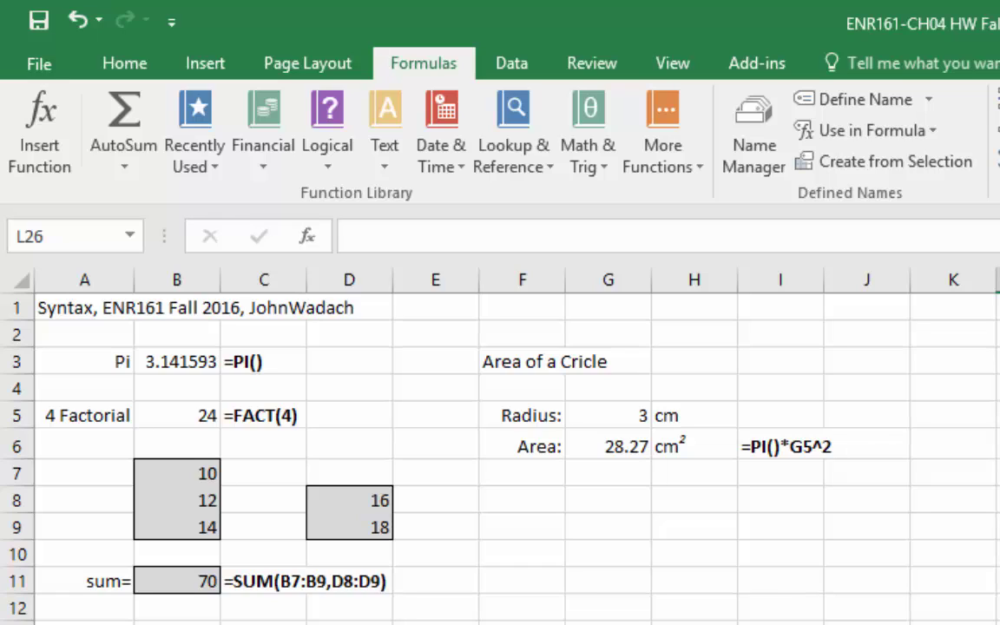
Inspect the Pi formula, then change B5's factorial argument from 4 to 0.
click(196, 359)
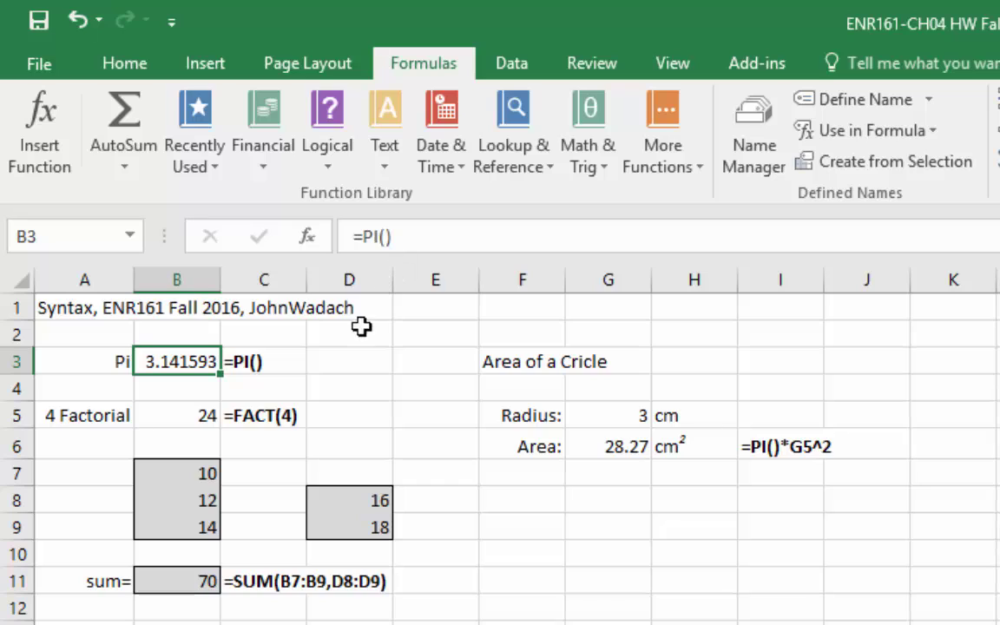
click(196, 418)
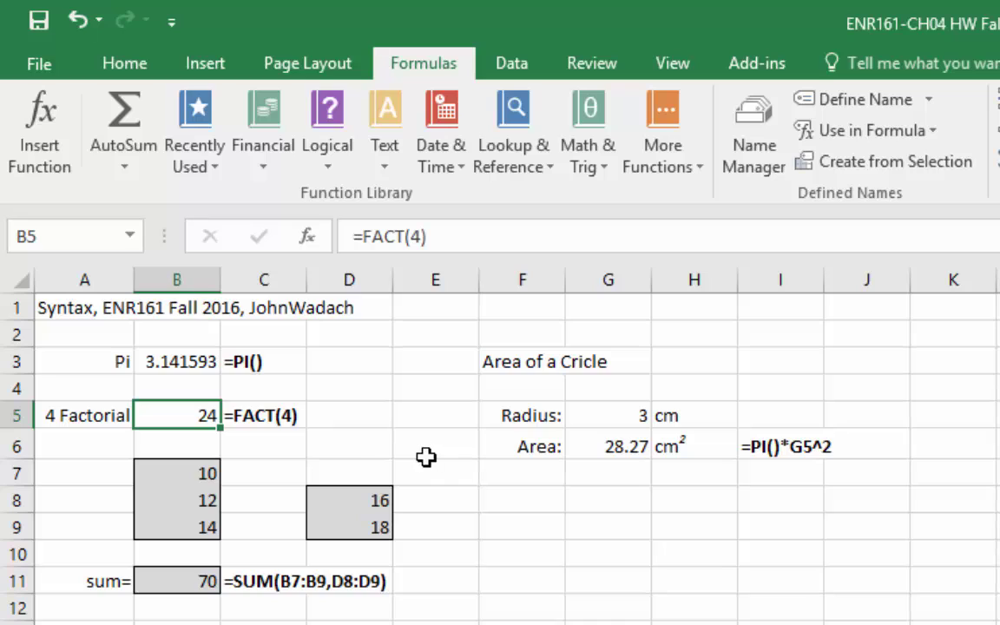
click(174, 406)
double_click(417, 237)
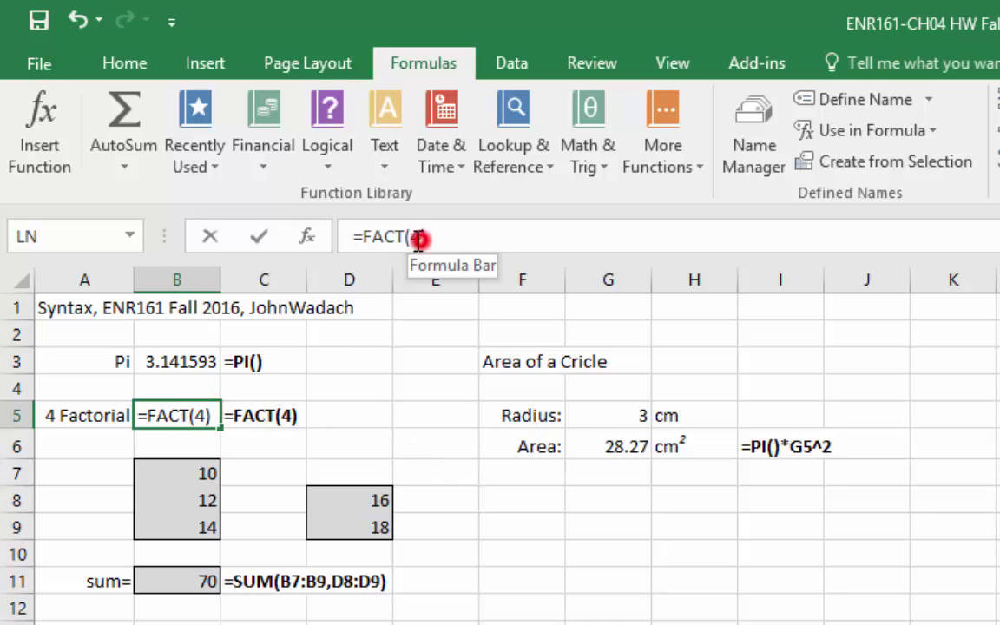
text(0)
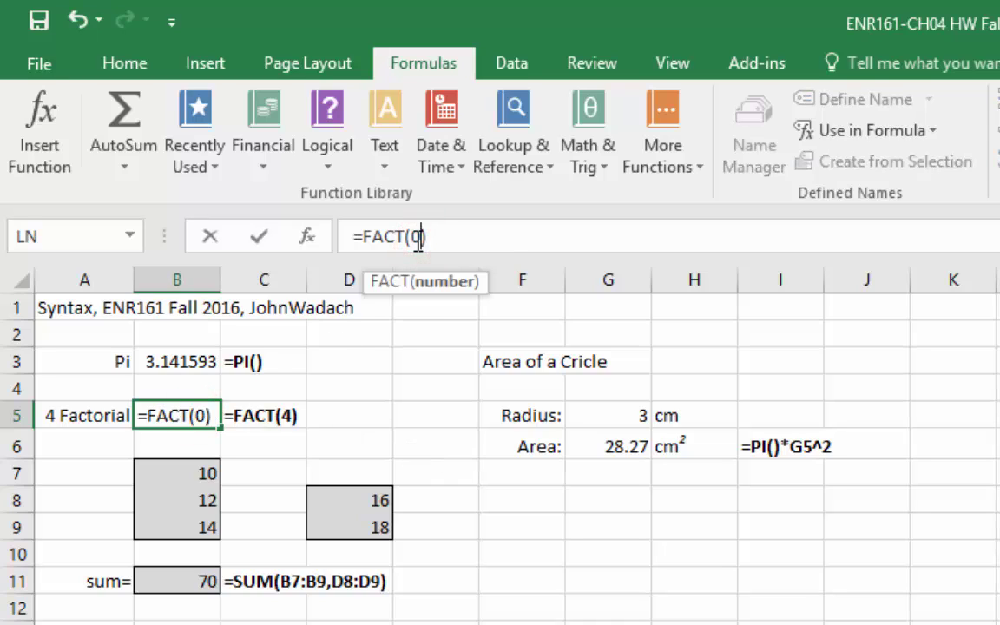
key(Return)
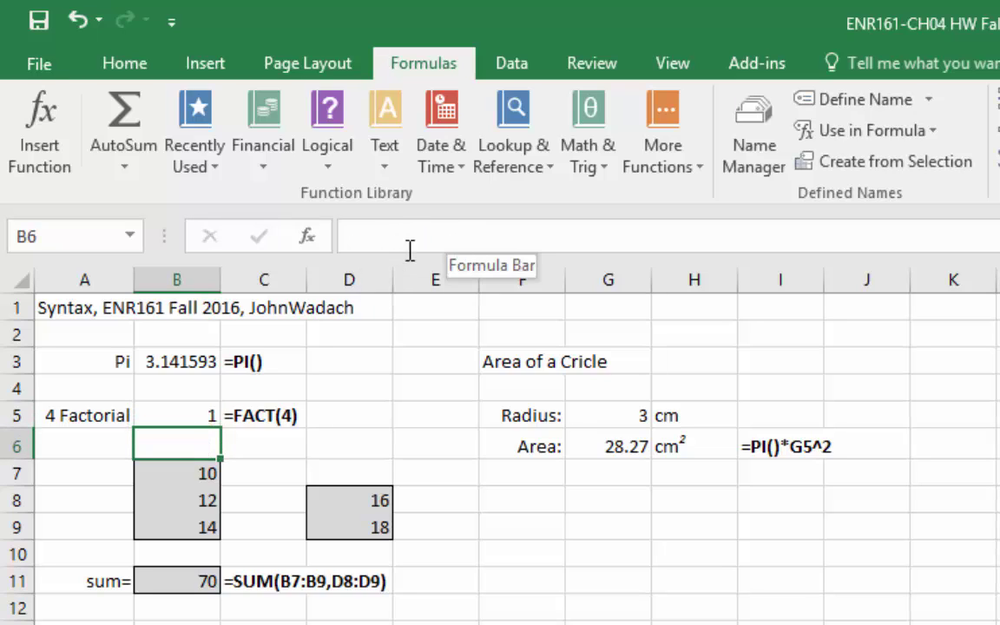
Restore B5's factorial argument to 4.
click(154, 415)
double_click(418, 238)
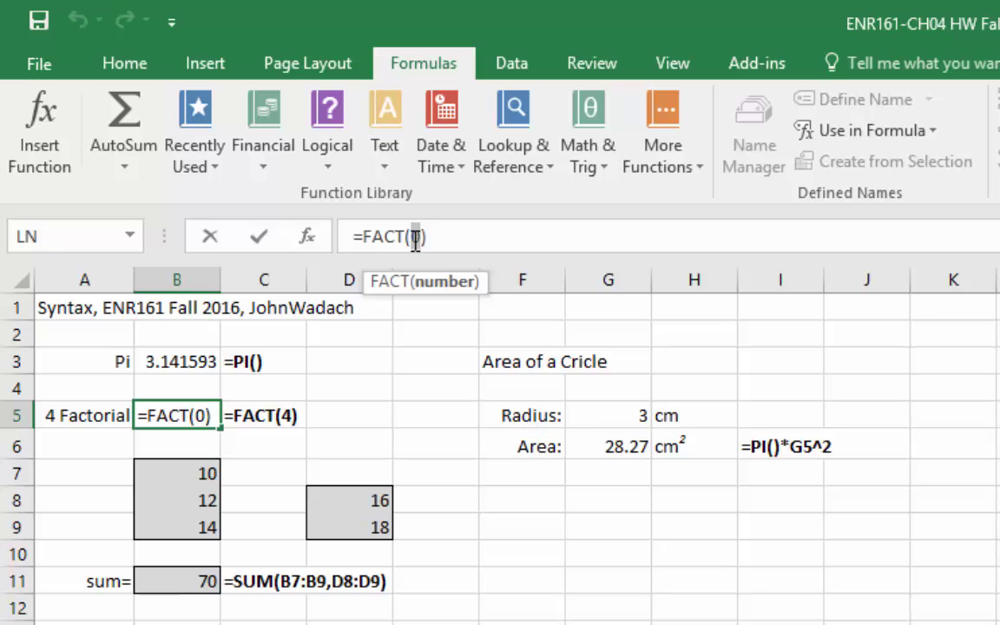
text(4)
click(408, 423)
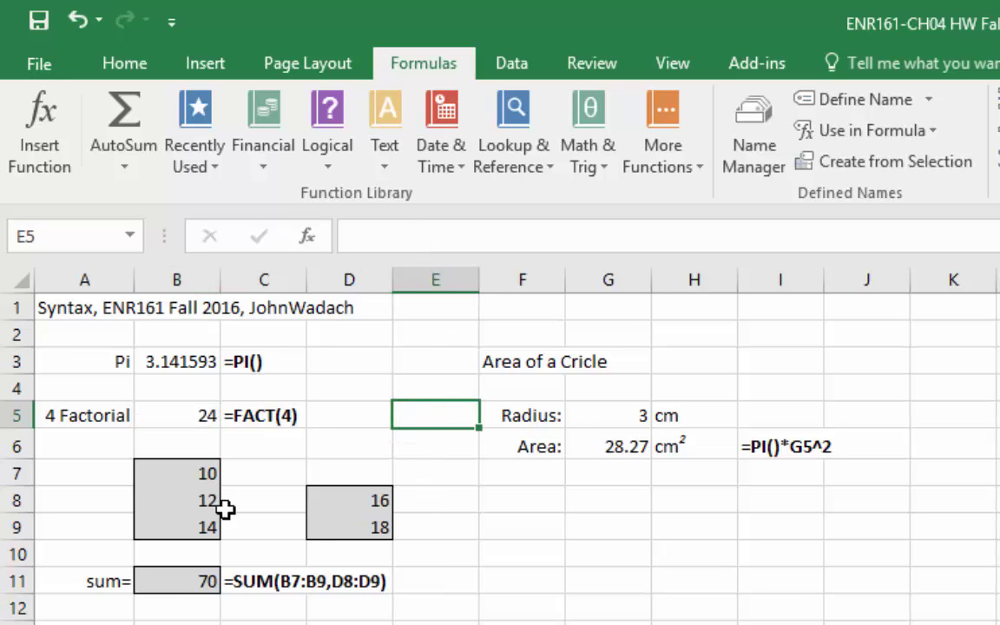
Inspect the ranges referenced by the SUM formula in B11, leaving it unchanged.
click(201, 582)
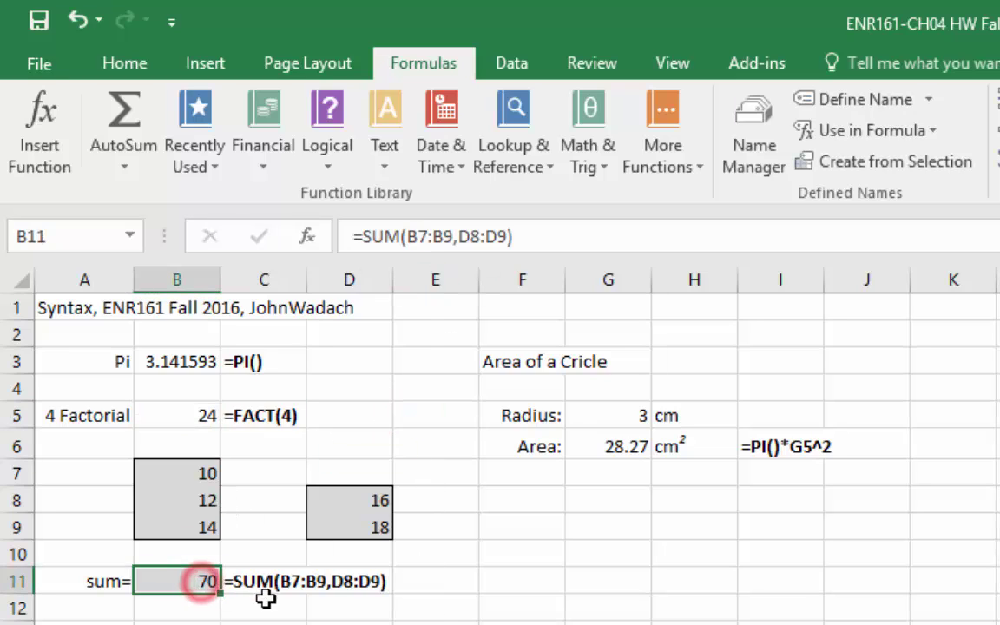
click(506, 237)
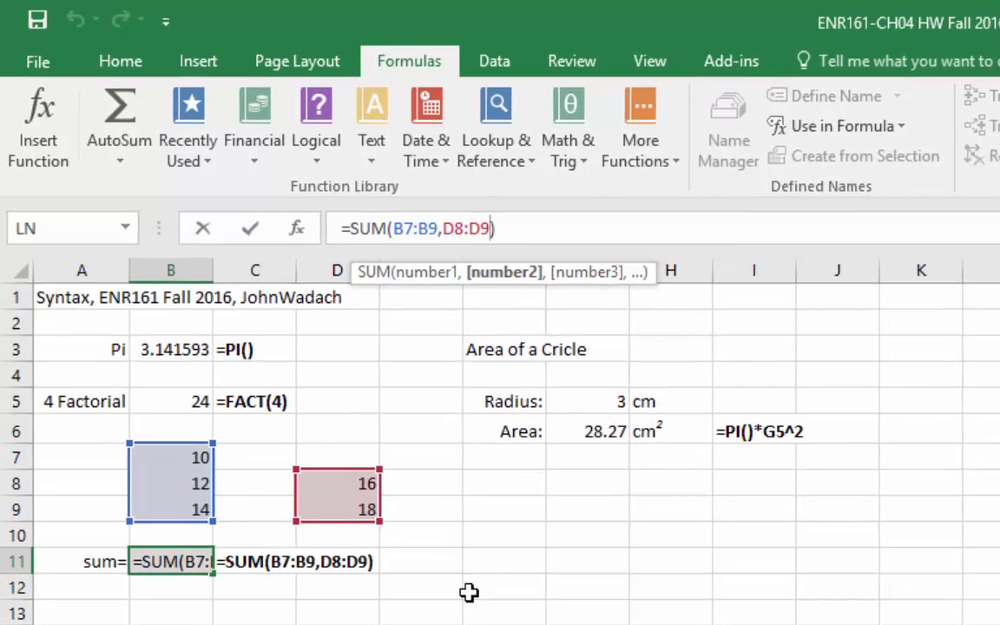
click(403, 585)
Enter =SUM(B7:B9,D8:D9) in cell B13, giving 70.
click(158, 542)
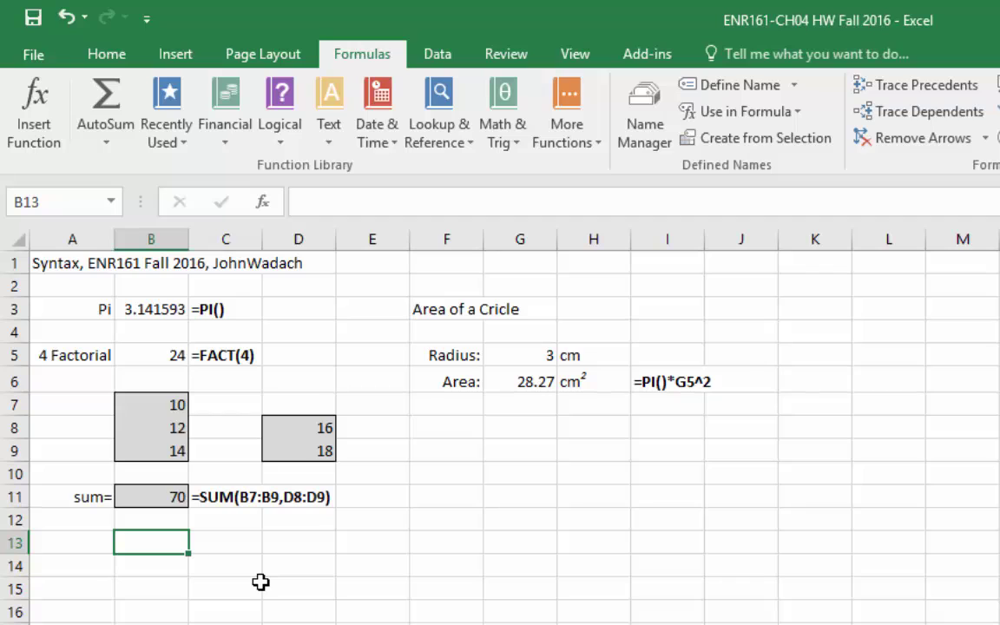
text(=)
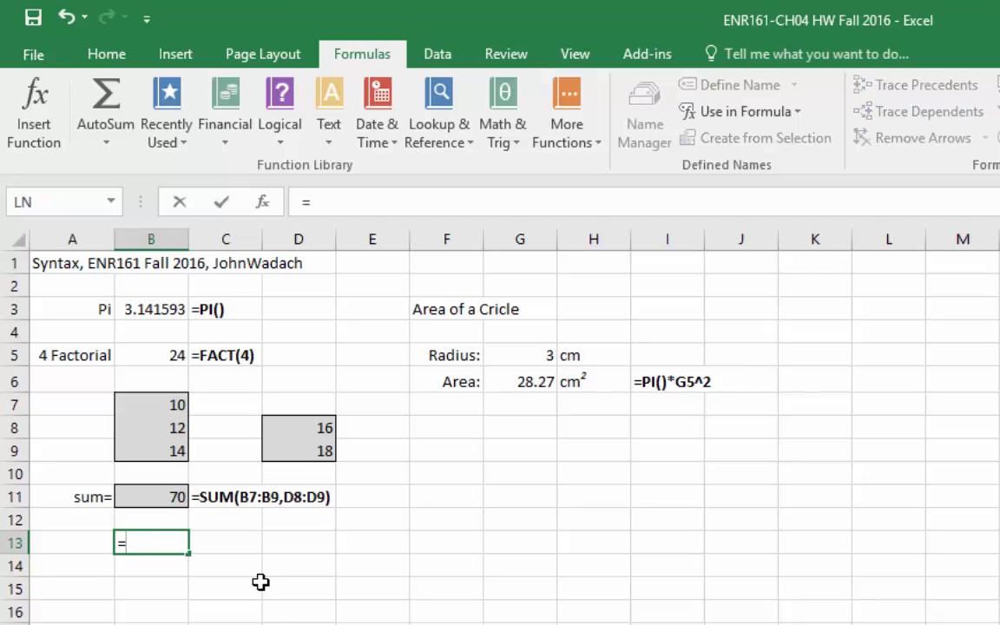
text(sum)
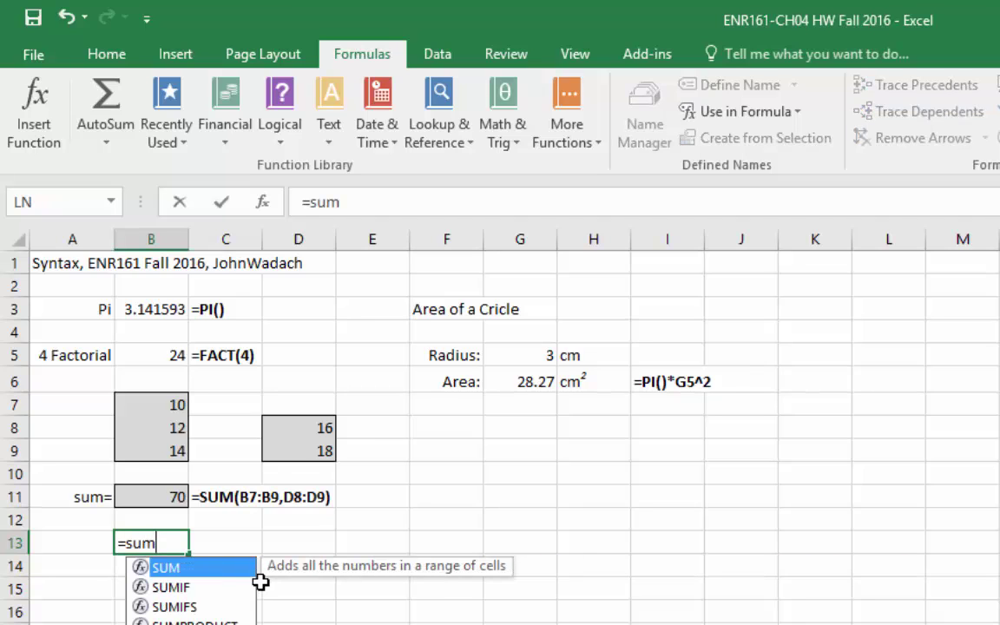
text(()
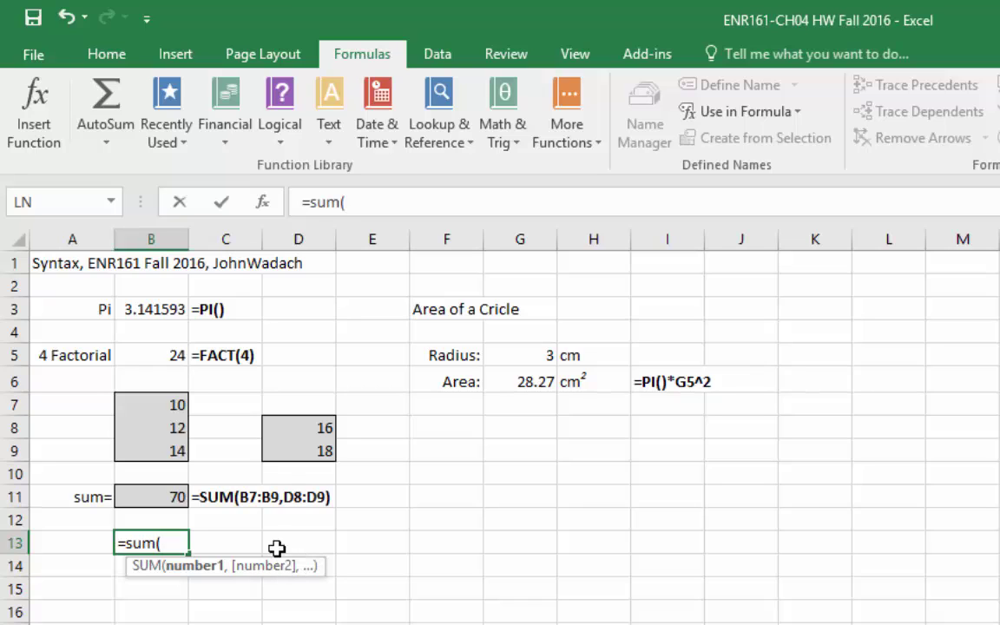
drag(171, 406, 175, 449)
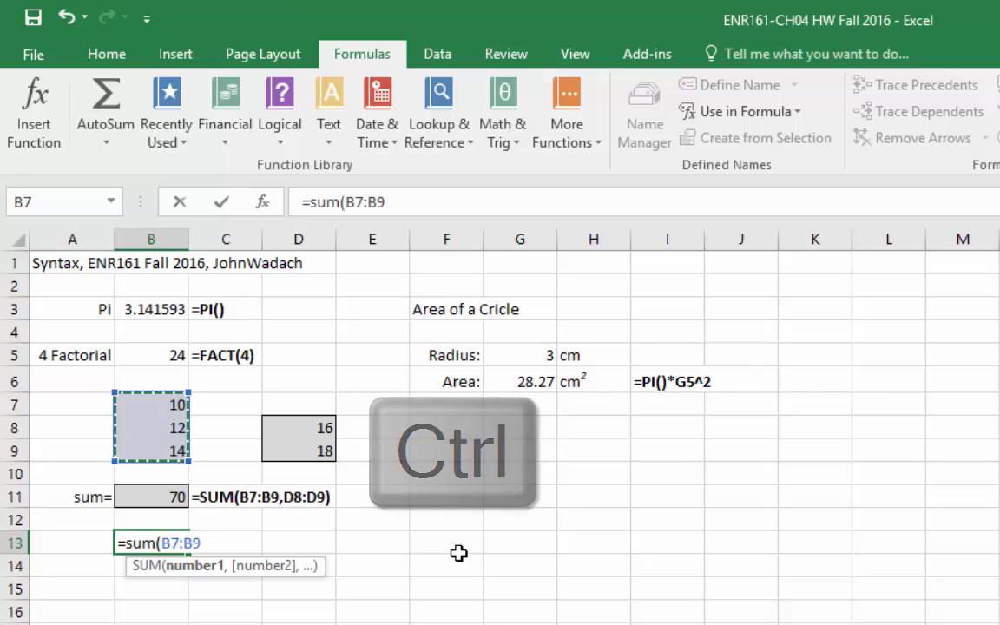
key(ctrl+v)
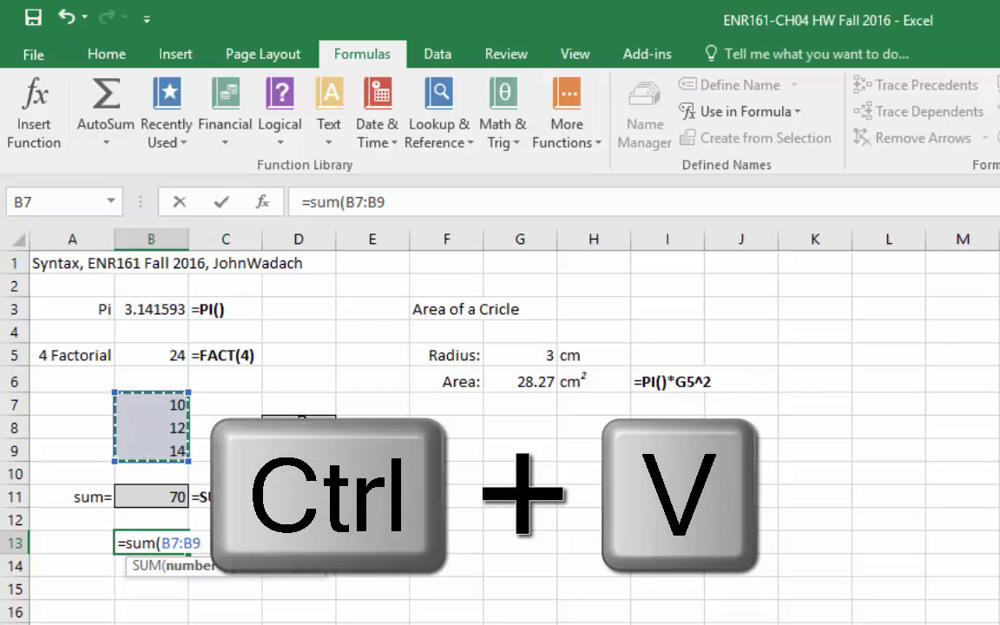
text(,)
drag(298, 427, 297, 450)
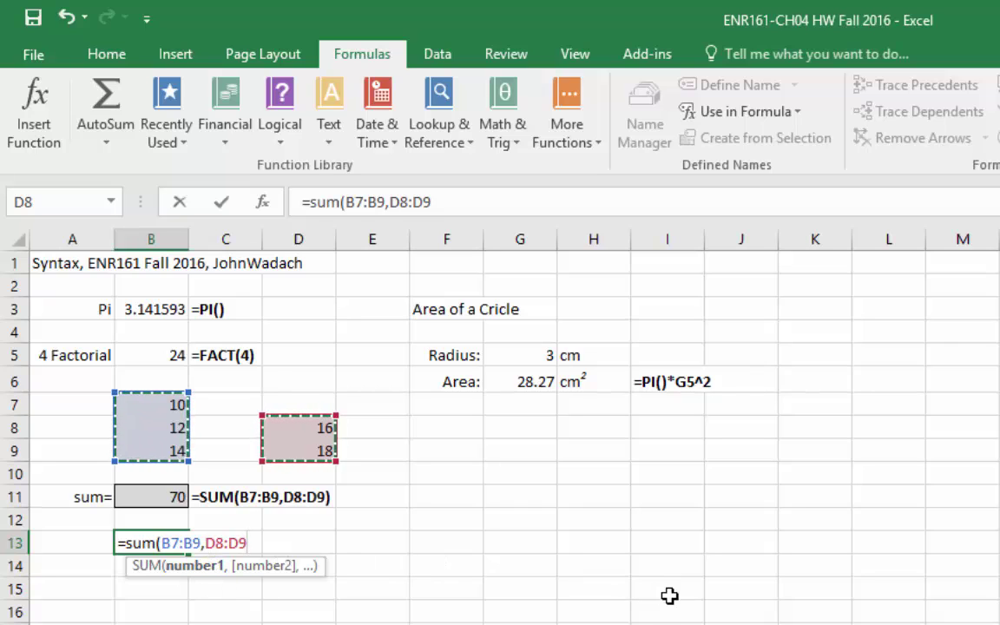
text())
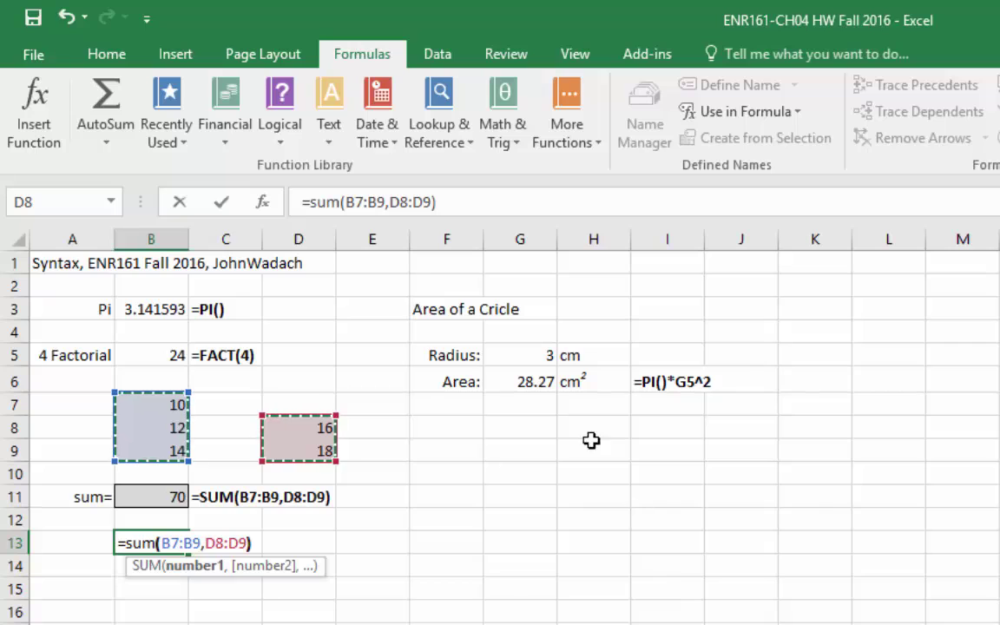
click(222, 201)
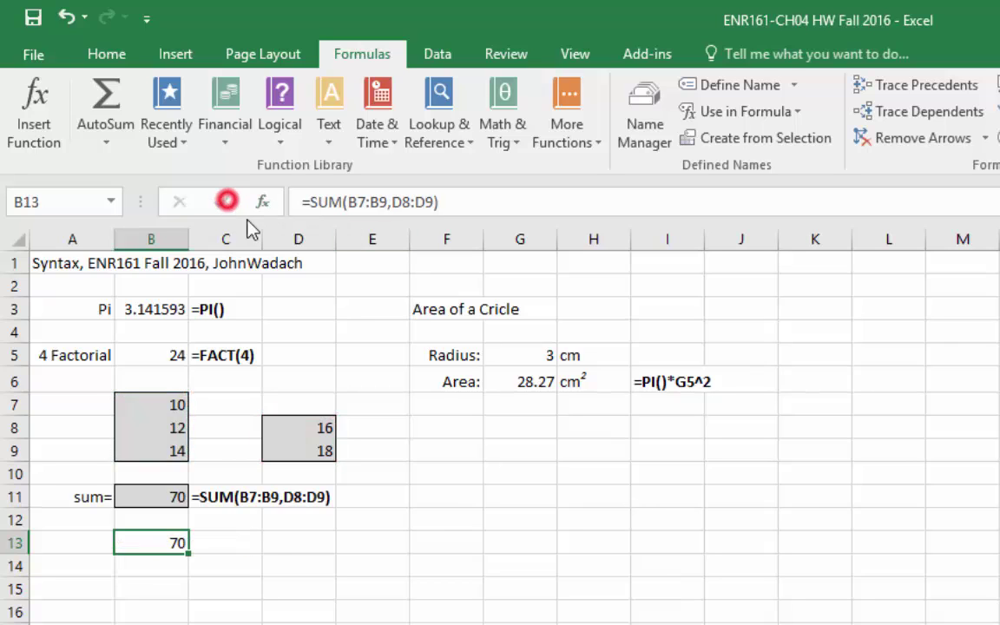
click(408, 600)
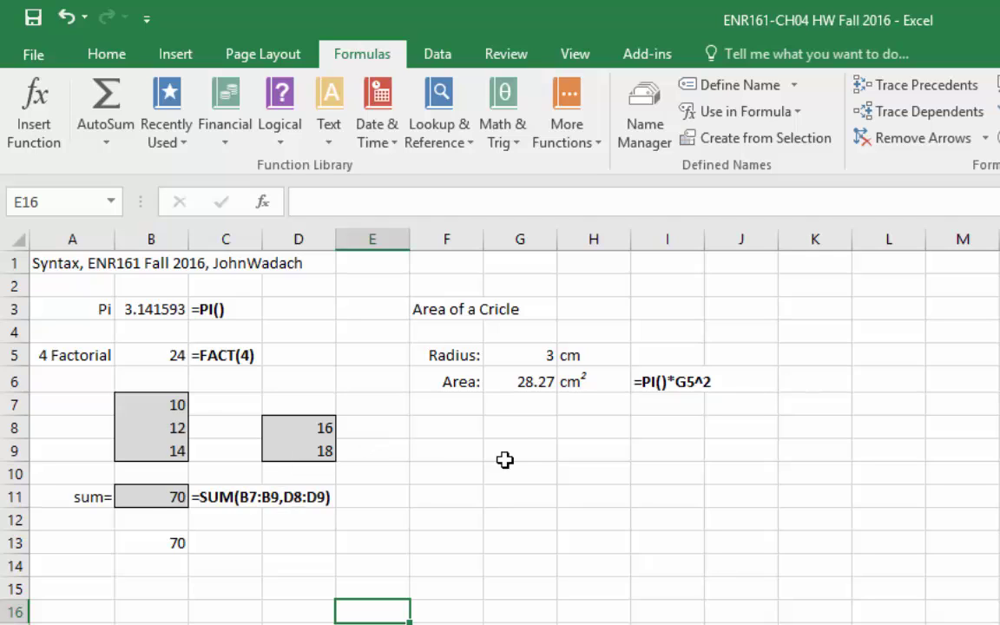
click(535, 354)
click(536, 386)
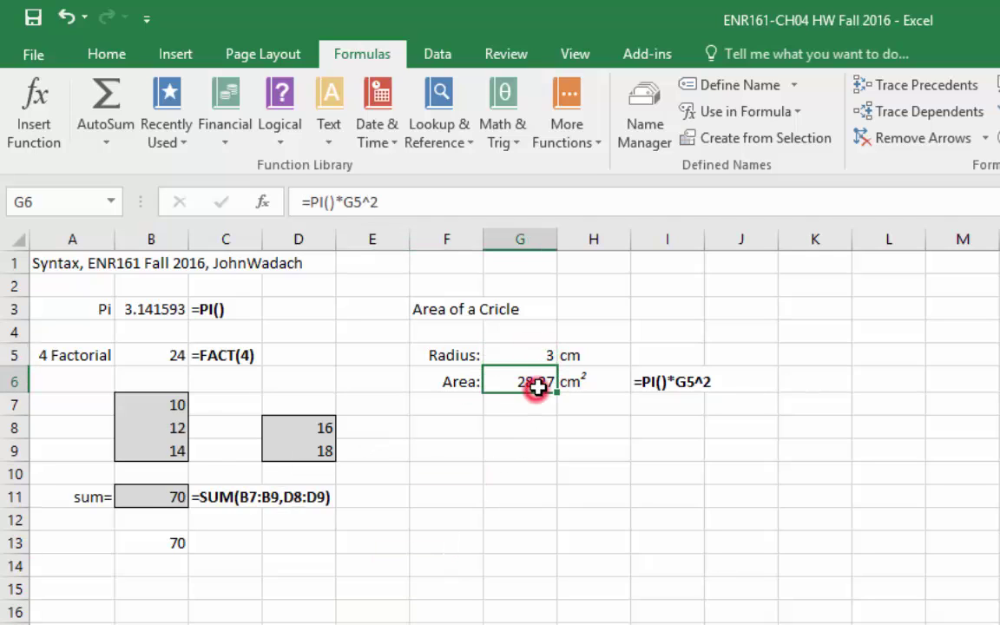
click(651, 385)
click(309, 201)
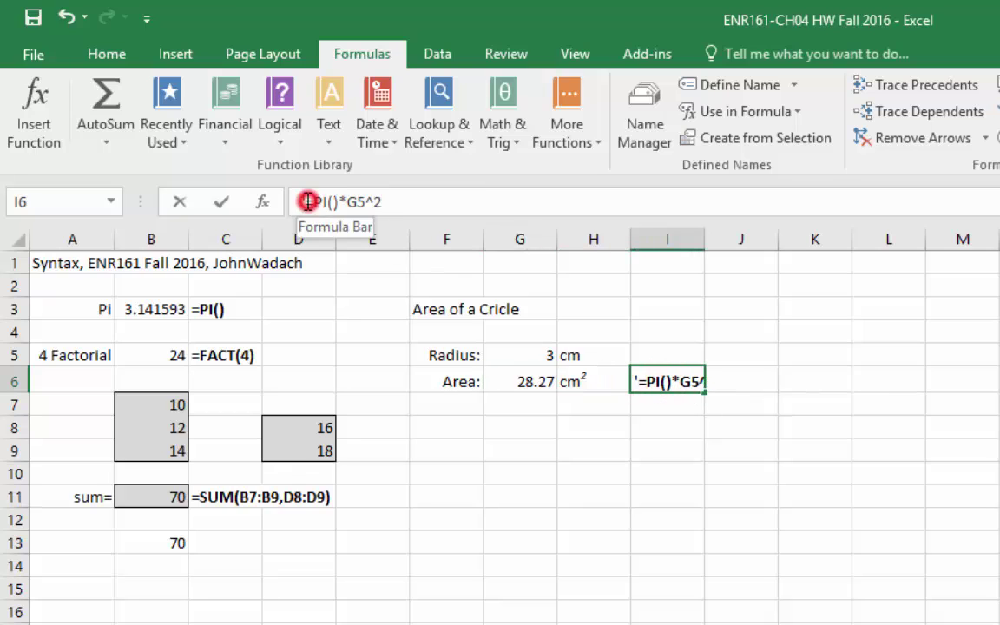
click(402, 201)
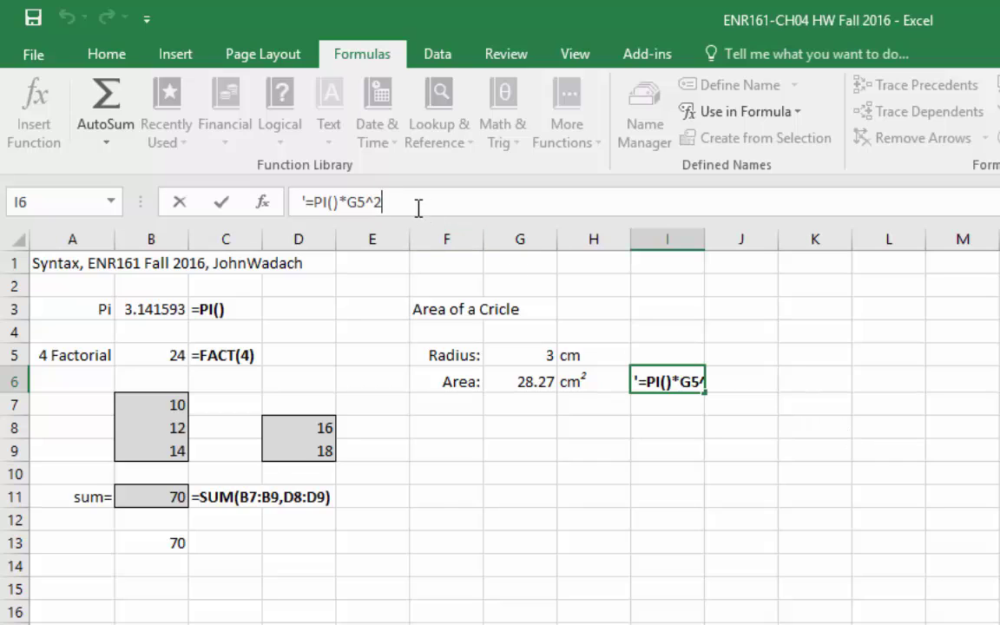
click(839, 592)
click(665, 382)
key(Delete)
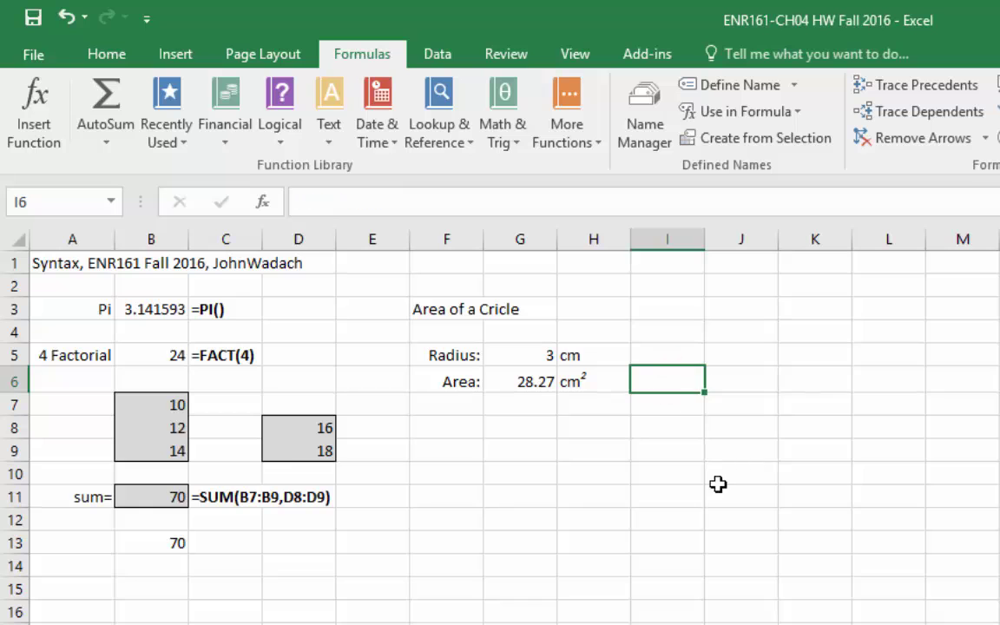
click(718, 484)
click(527, 384)
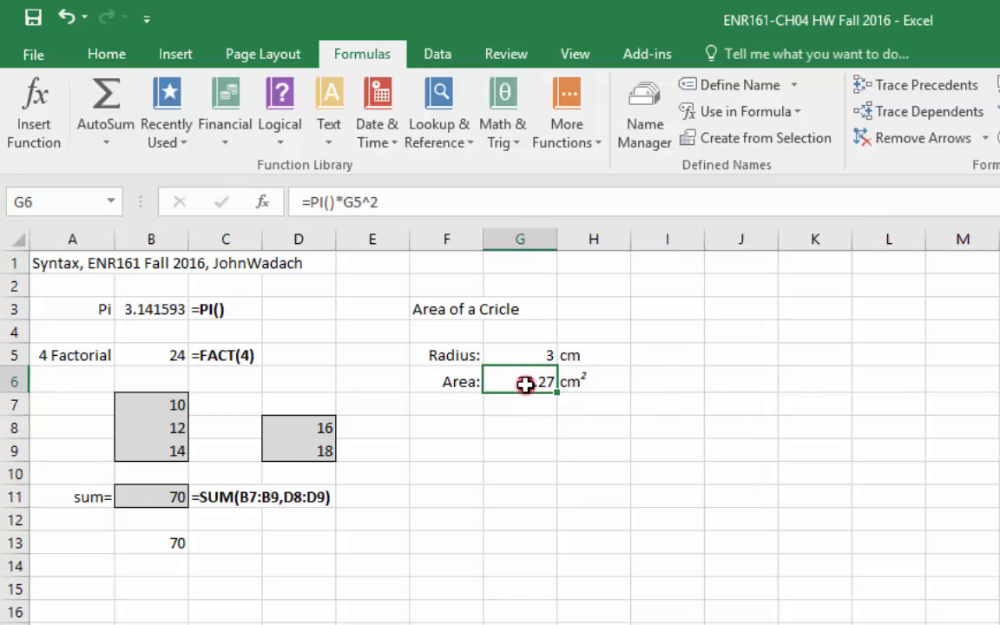
triple_click(388, 202)
key(ctrl+c)
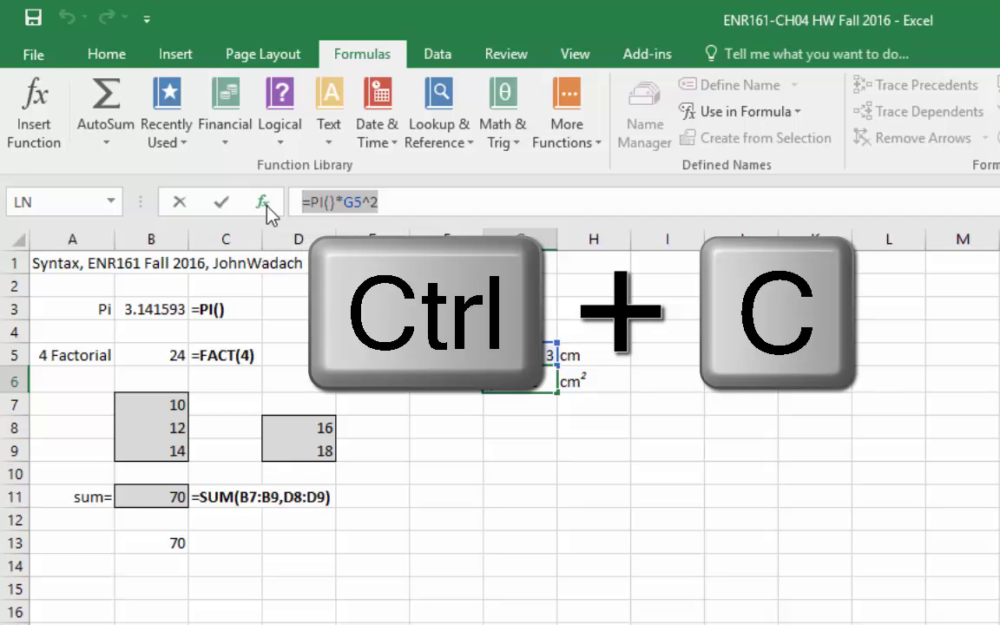
click(221, 202)
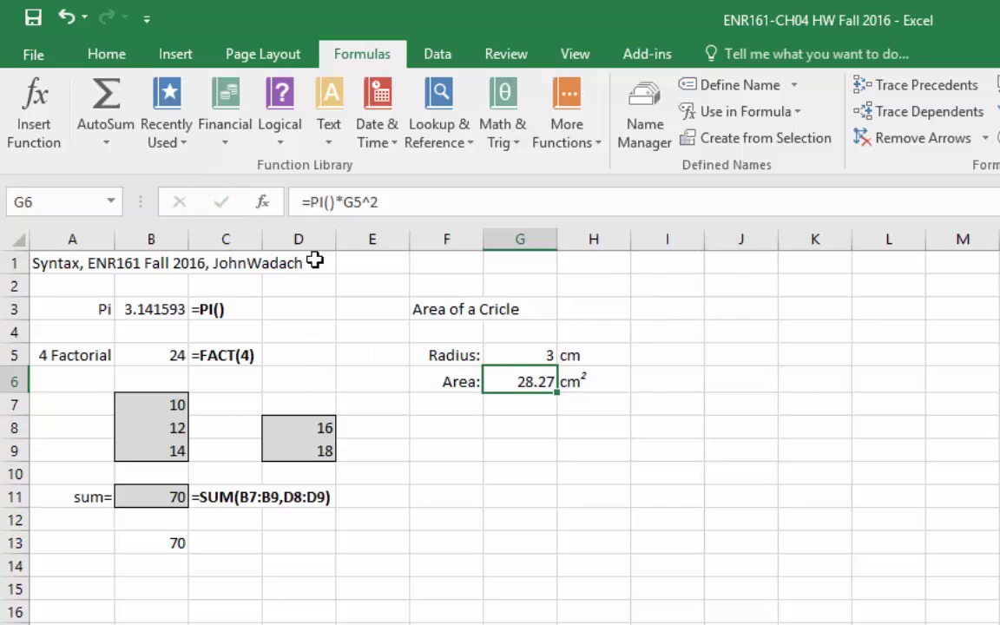
click(665, 385)
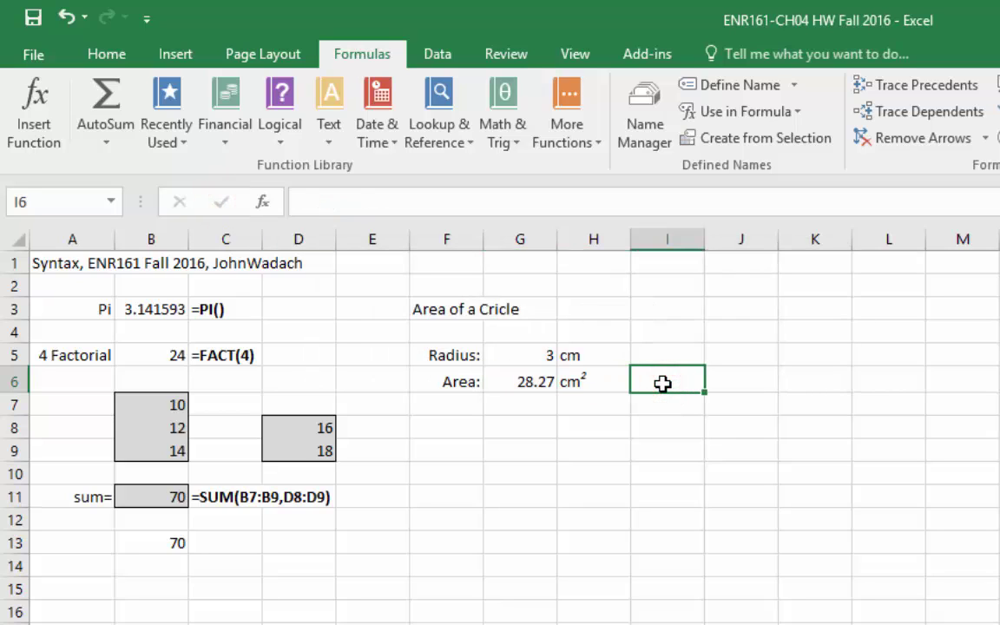
text(')
key(ctrl+v)
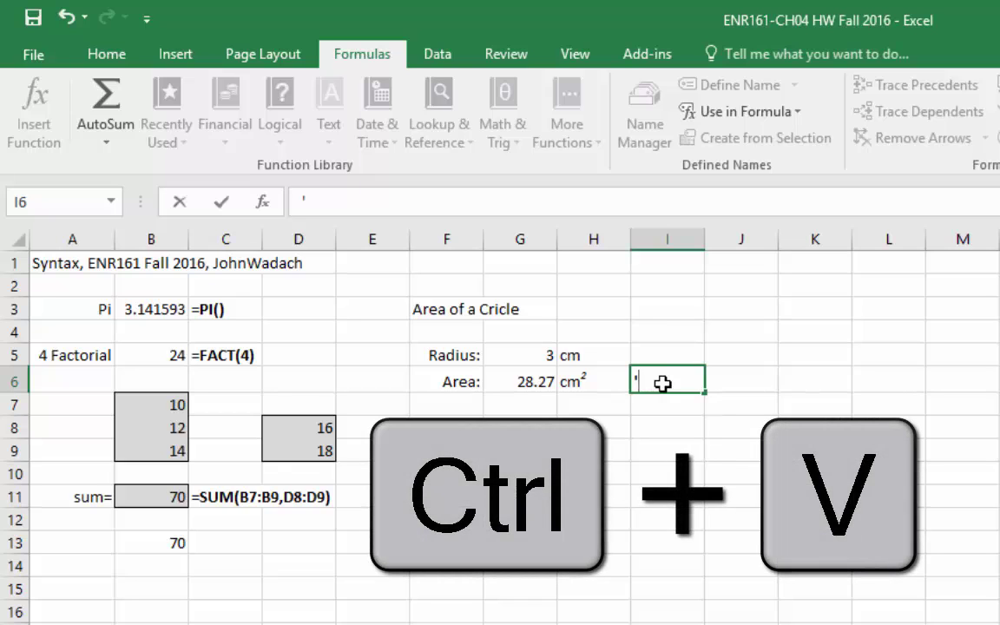
click(222, 202)
click(667, 408)
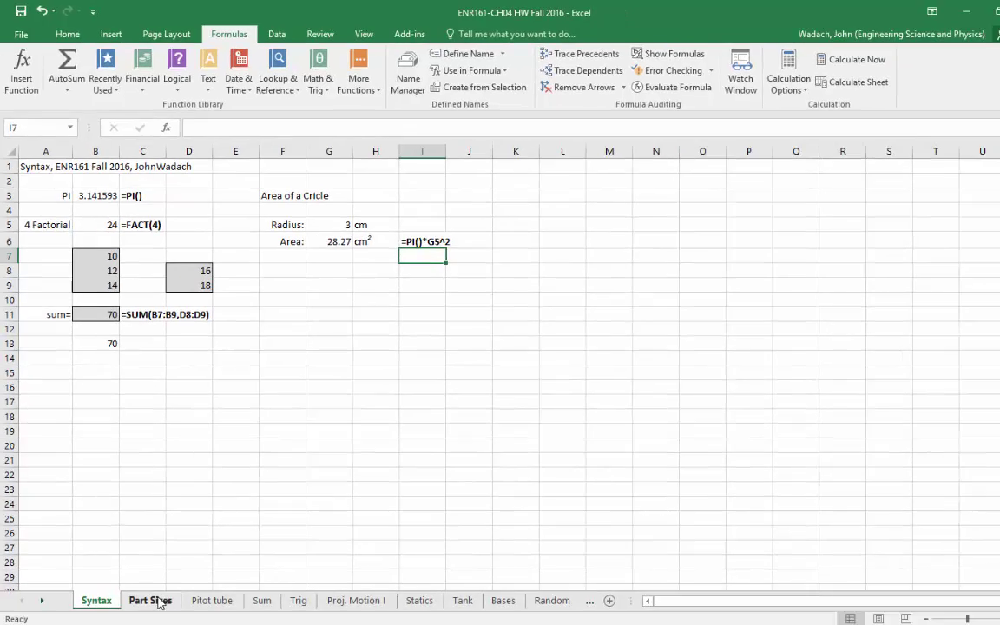
click(157, 599)
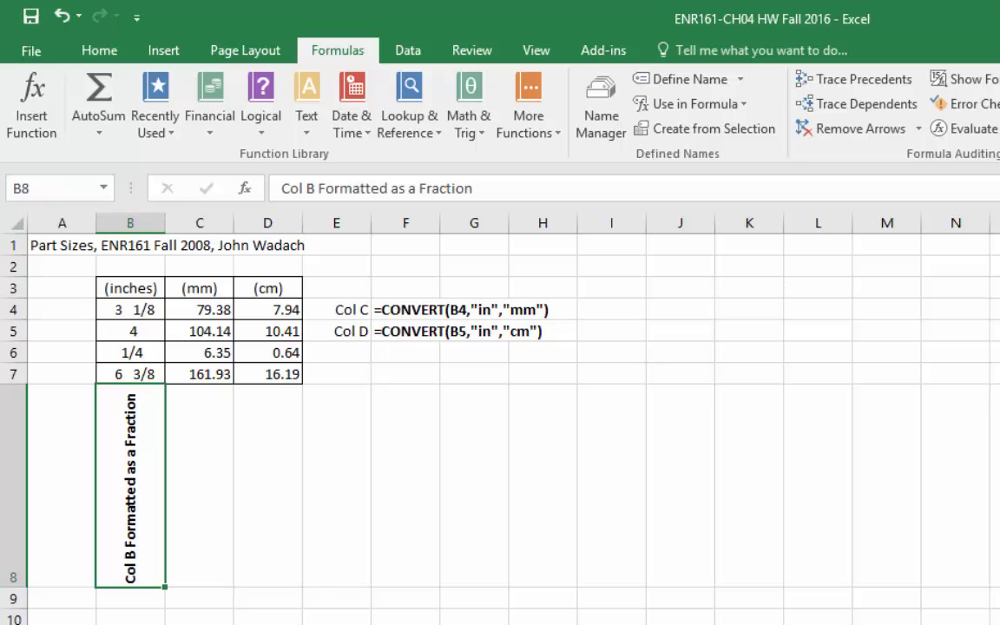
click(214, 310)
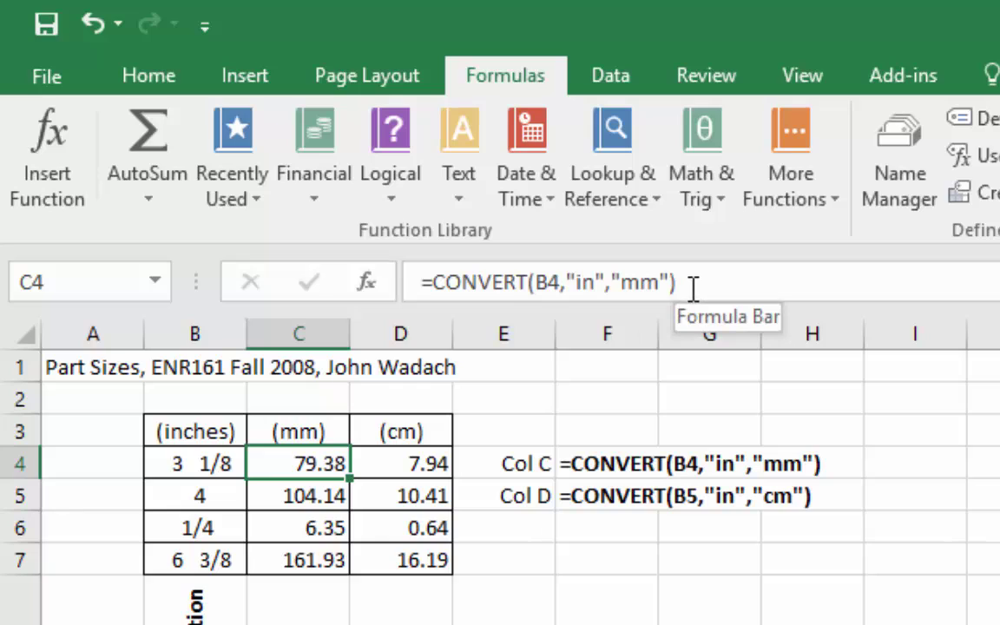
drag(698, 286, 651, 289)
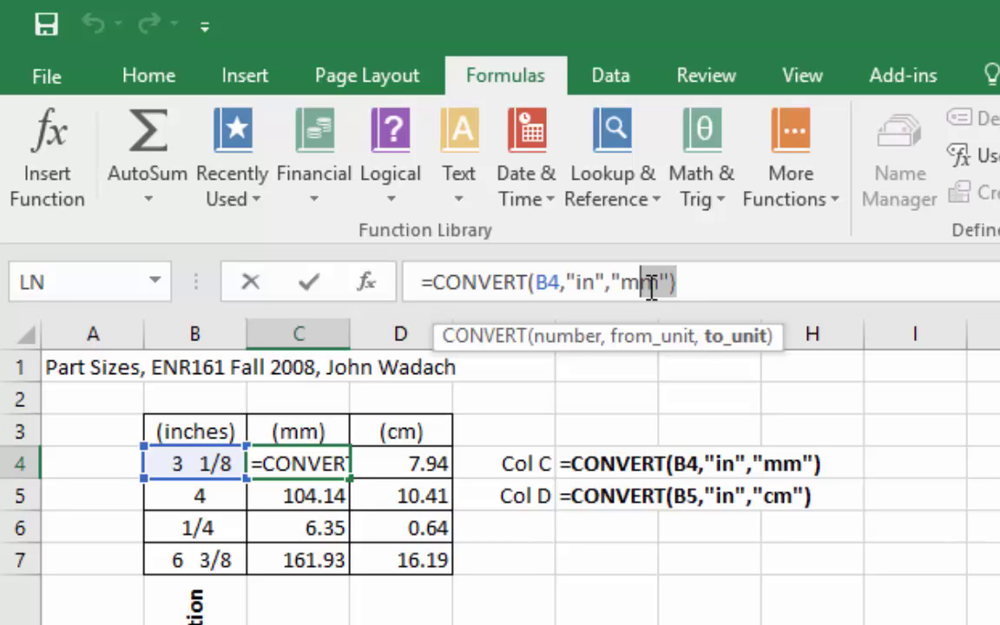
click(691, 285)
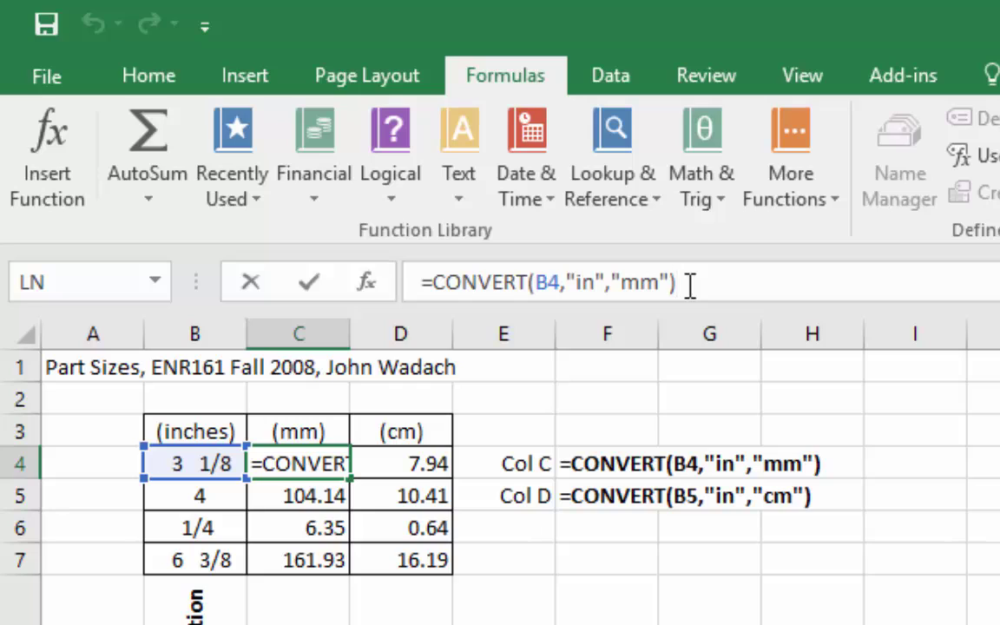
drag(690, 285, 370, 283)
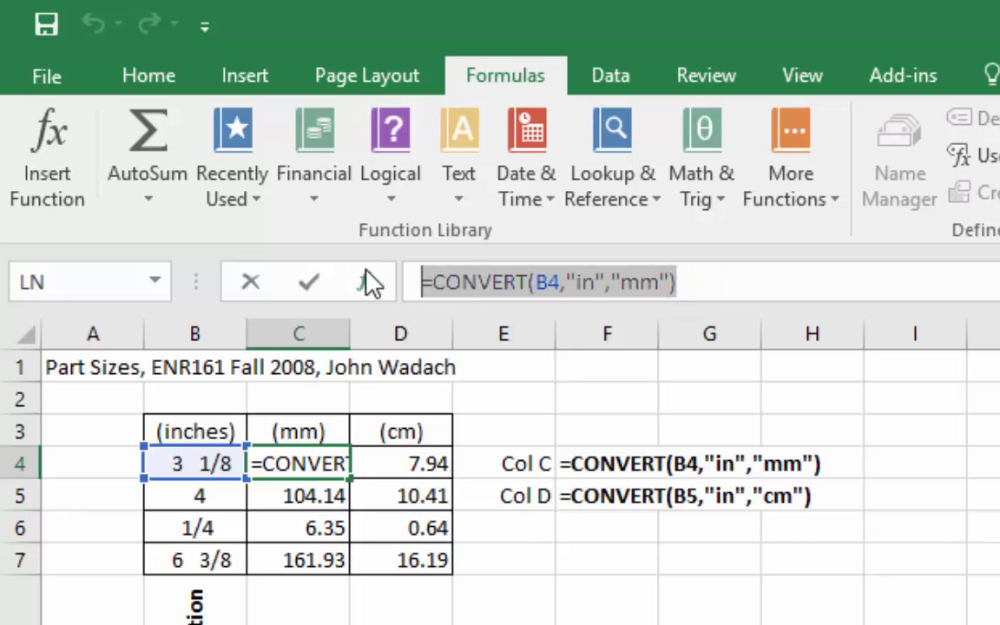
Clear C4, search the functions for 'convert', and start a new CONVERT formula.
key(Delete)
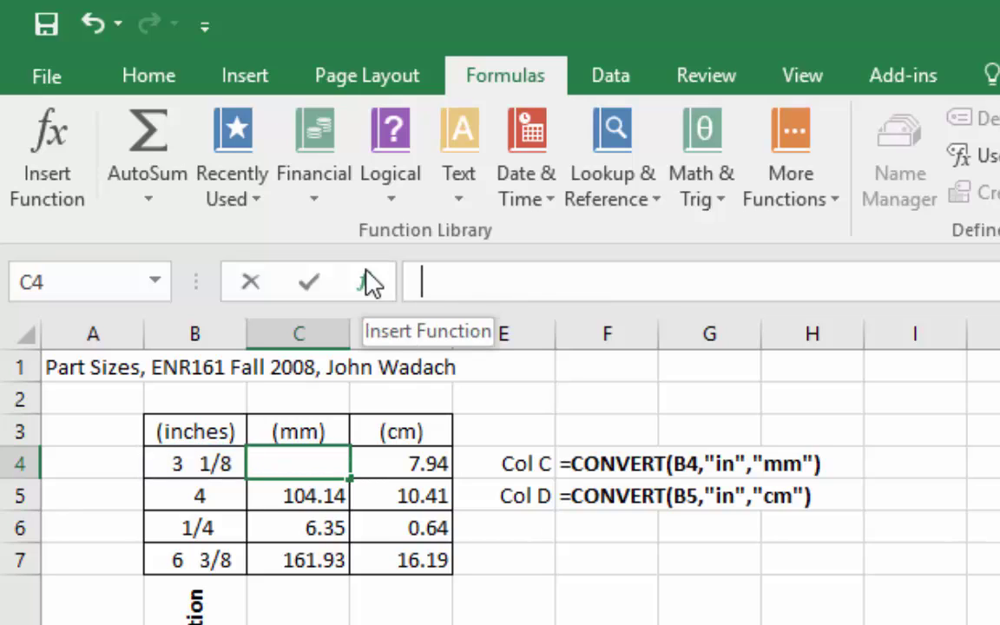
text(=)
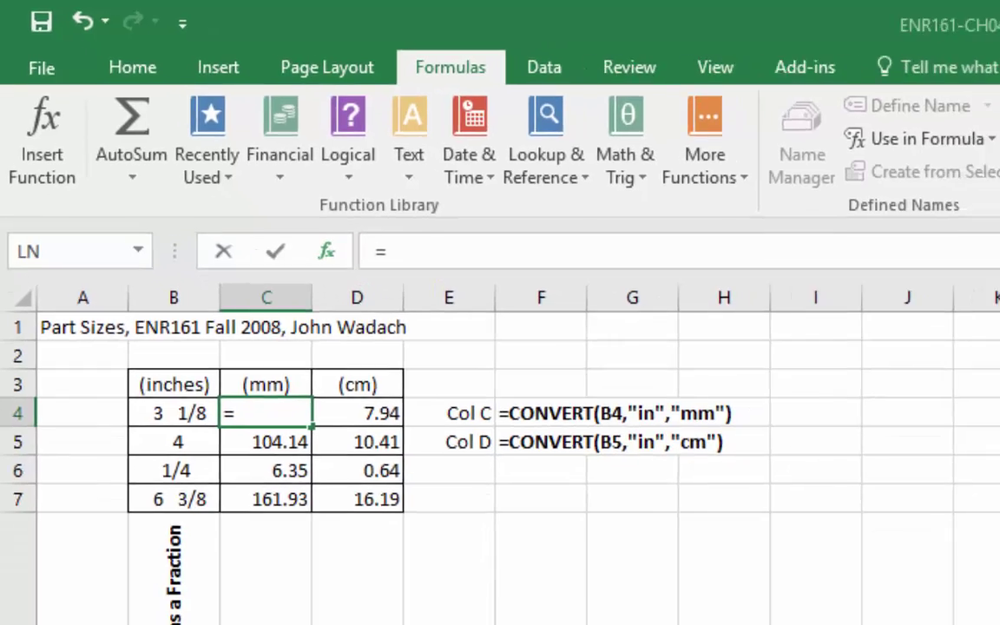
key(shift+F3)
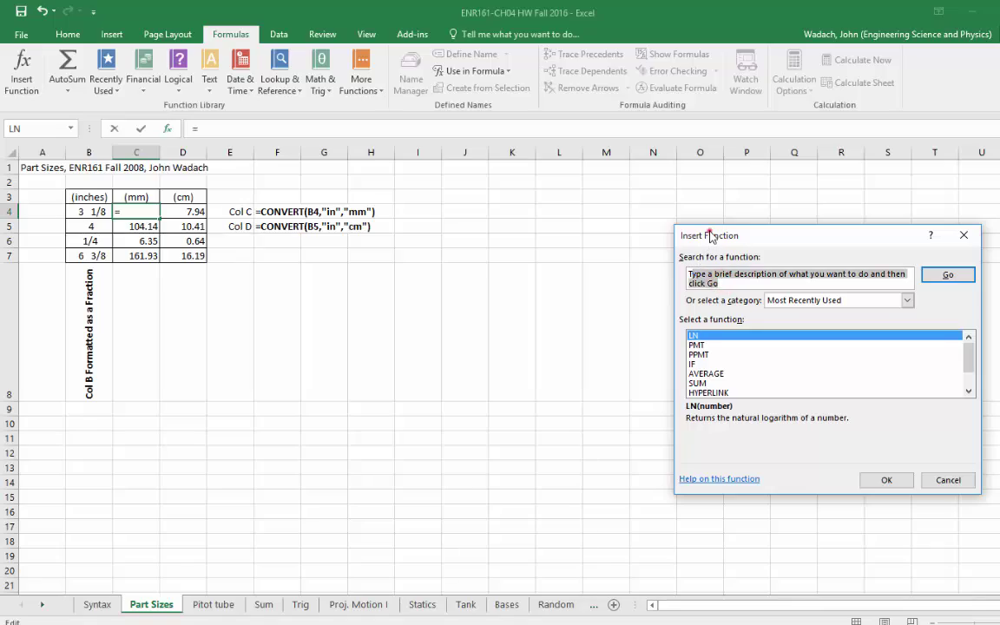
drag(710, 236, 429, 179)
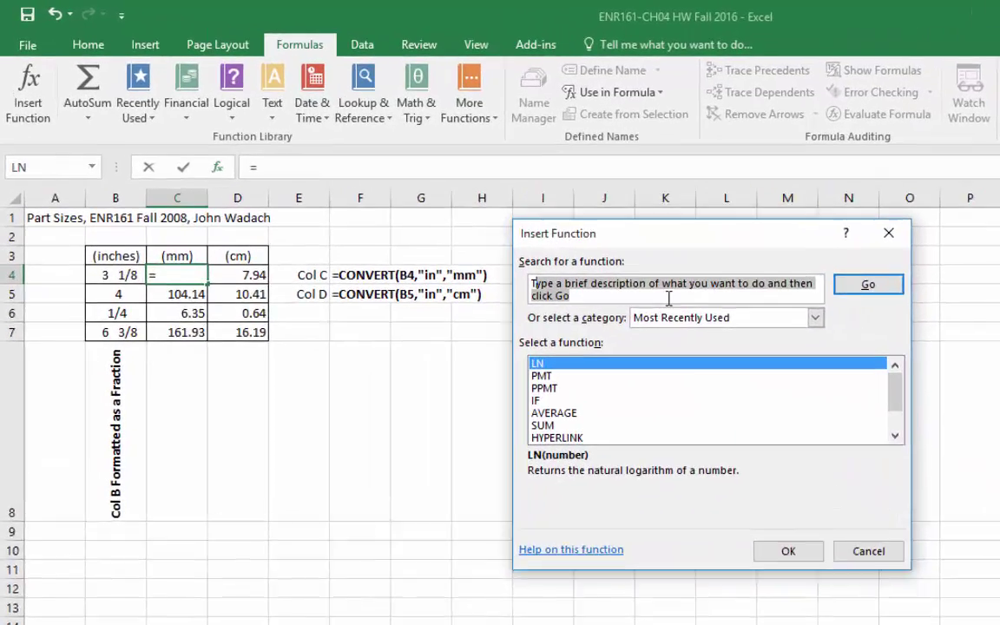
text(Tconve)
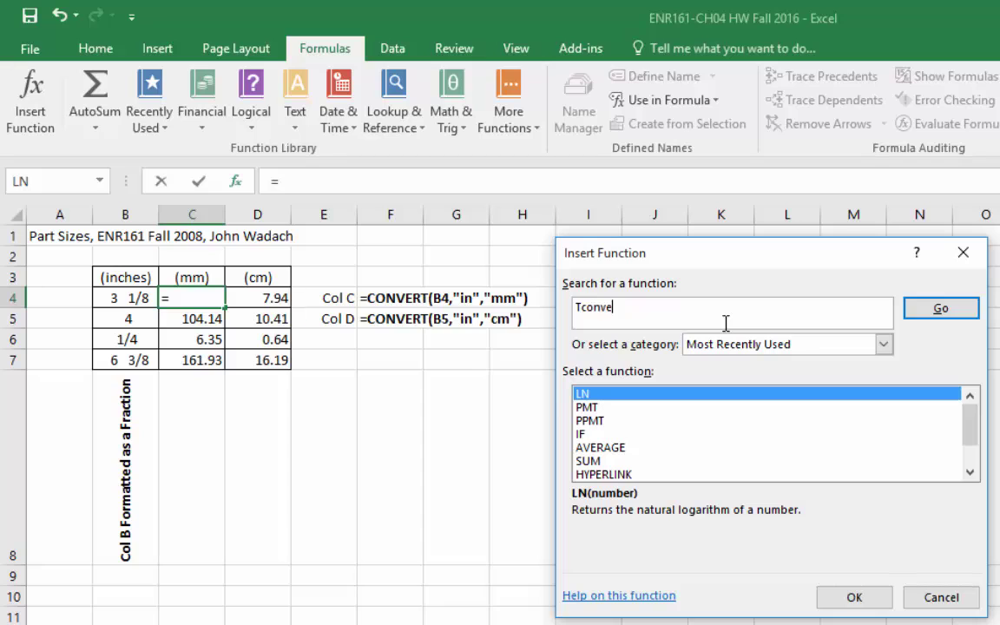
text(rt)
click(580, 306)
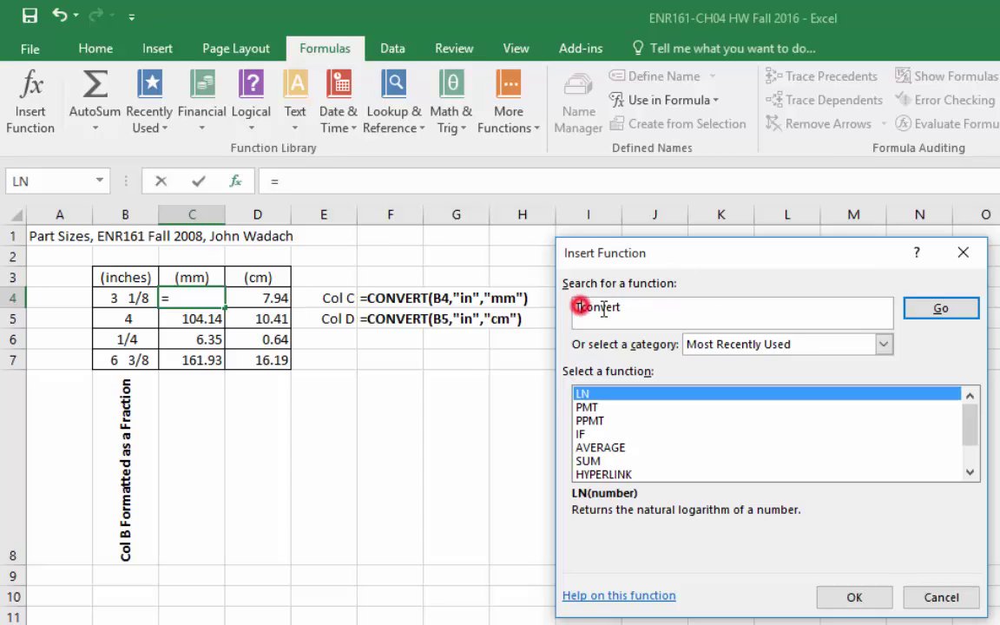
key(BackSpace)
click(933, 315)
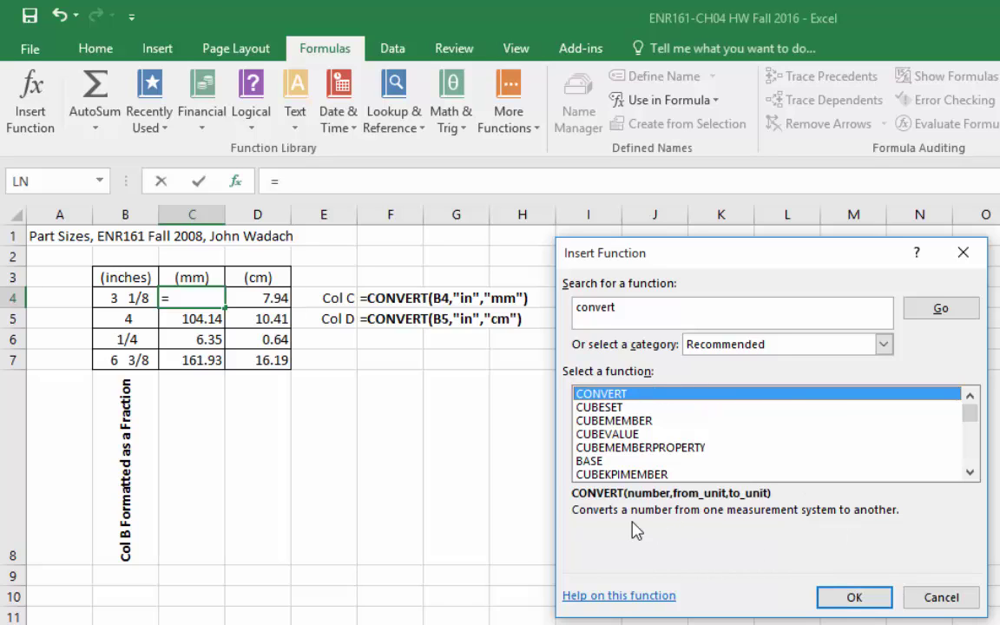
click(854, 596)
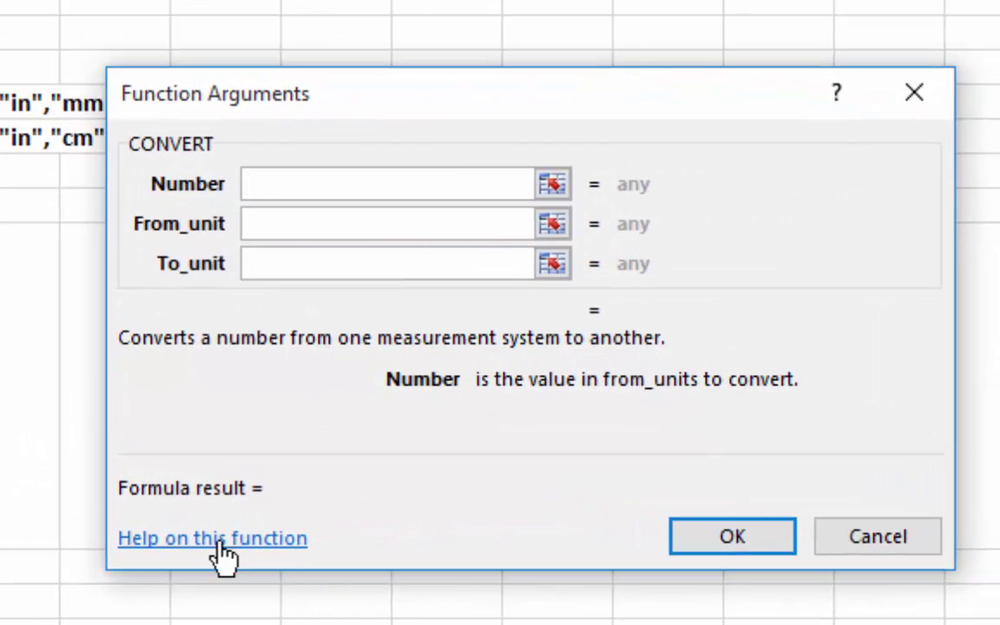
click(219, 542)
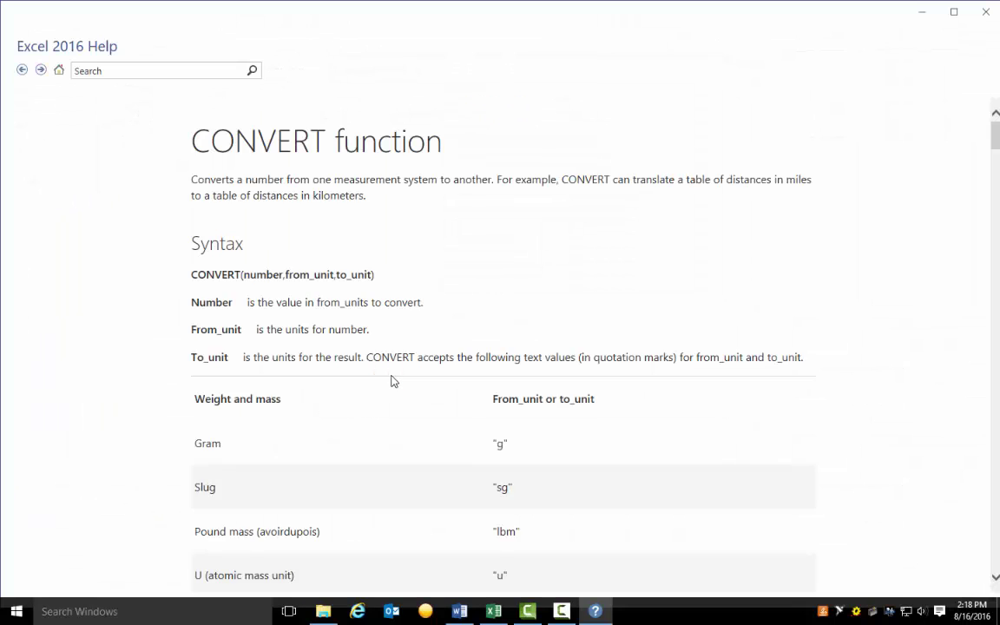
scroll(396, 371, down, 3)
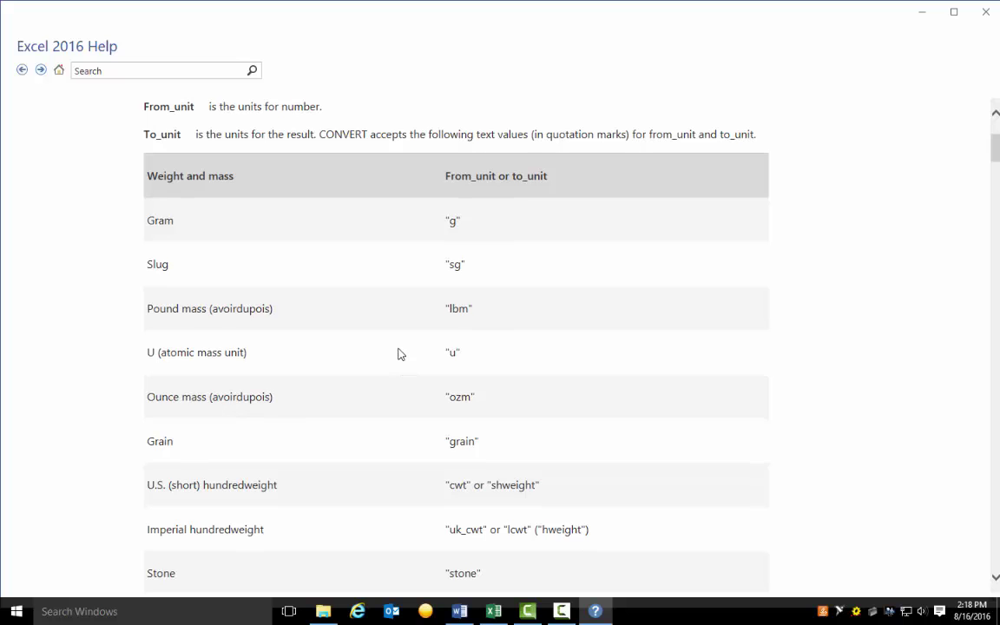
scroll(400, 353, down, 6)
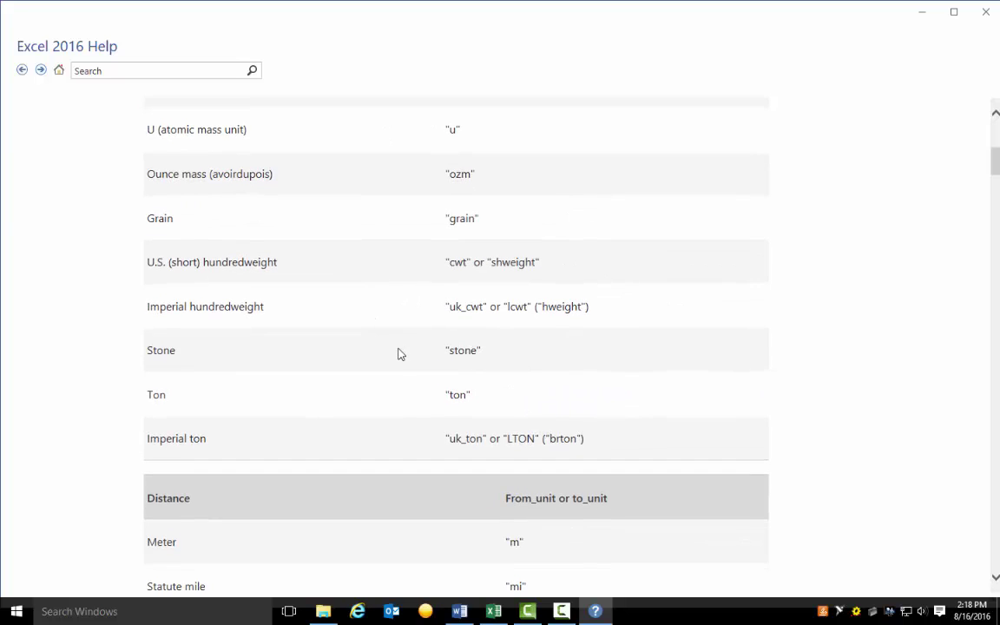
scroll(400, 354, down, 6)
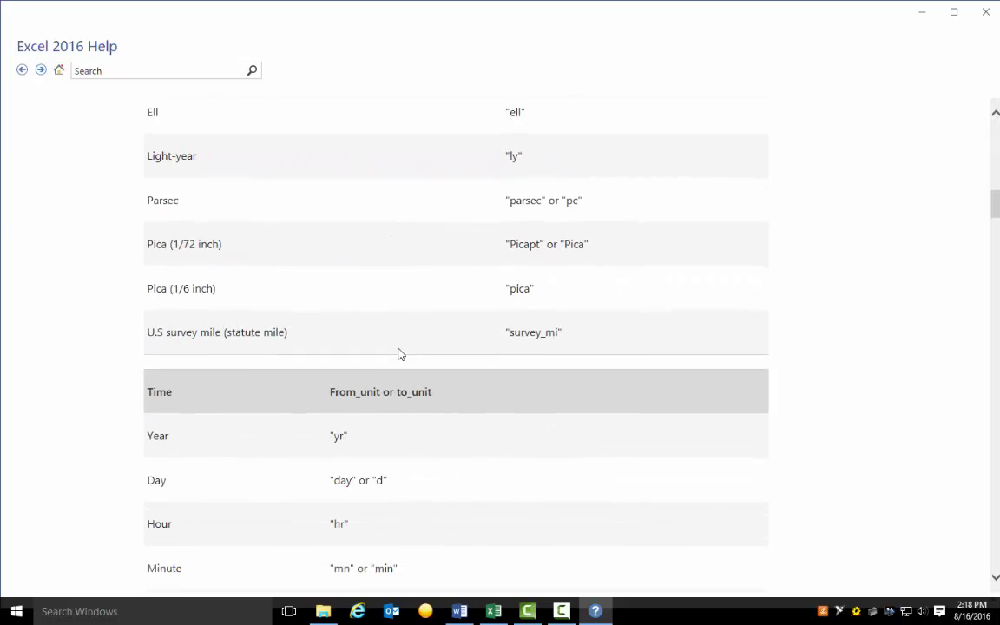
scroll(338, 362, down, 6)
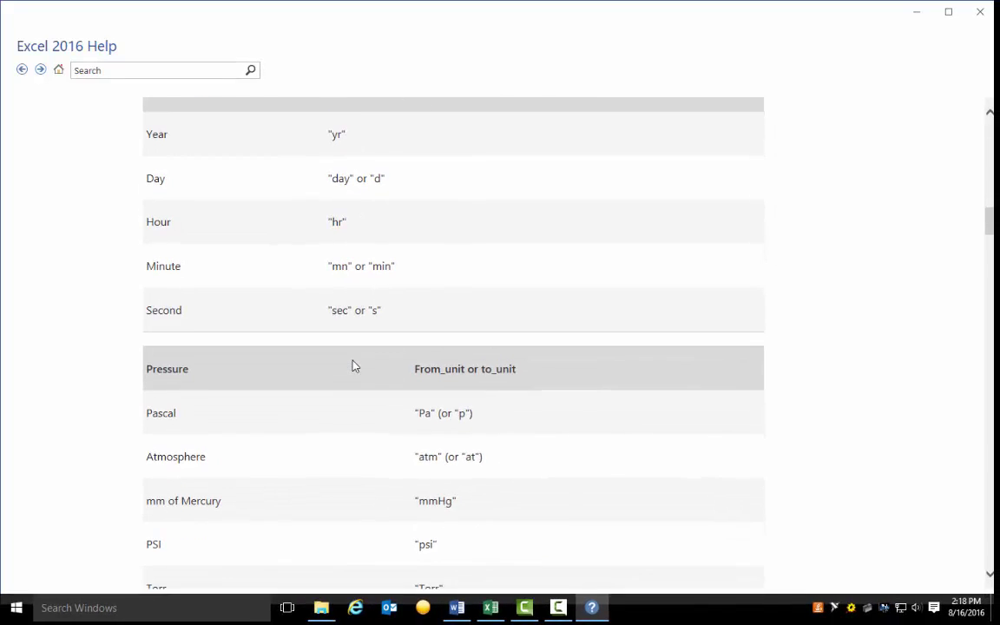
scroll(353, 362, down, 12)
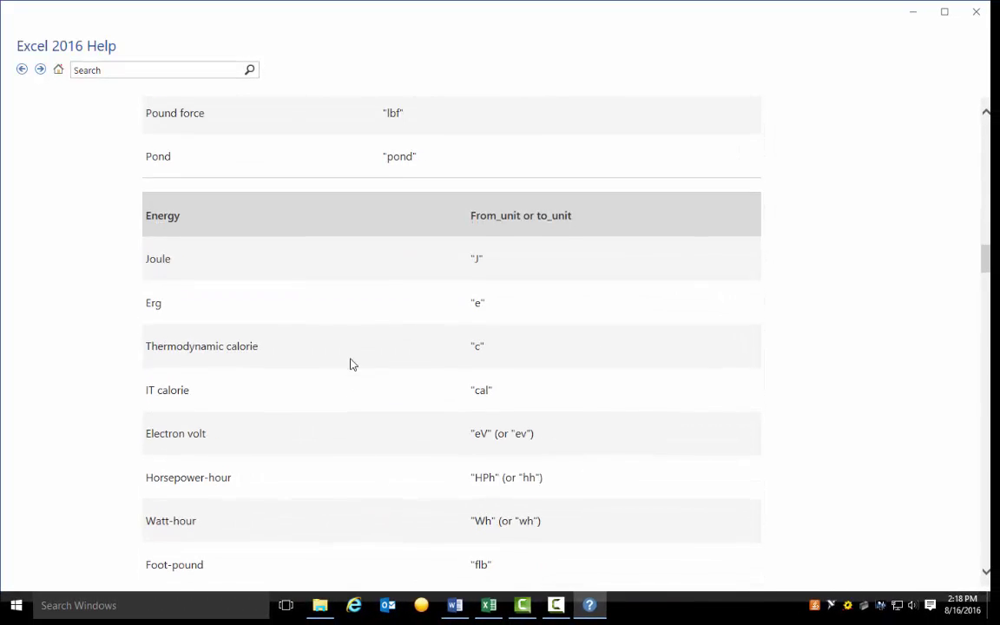
scroll(352, 365, down, 18)
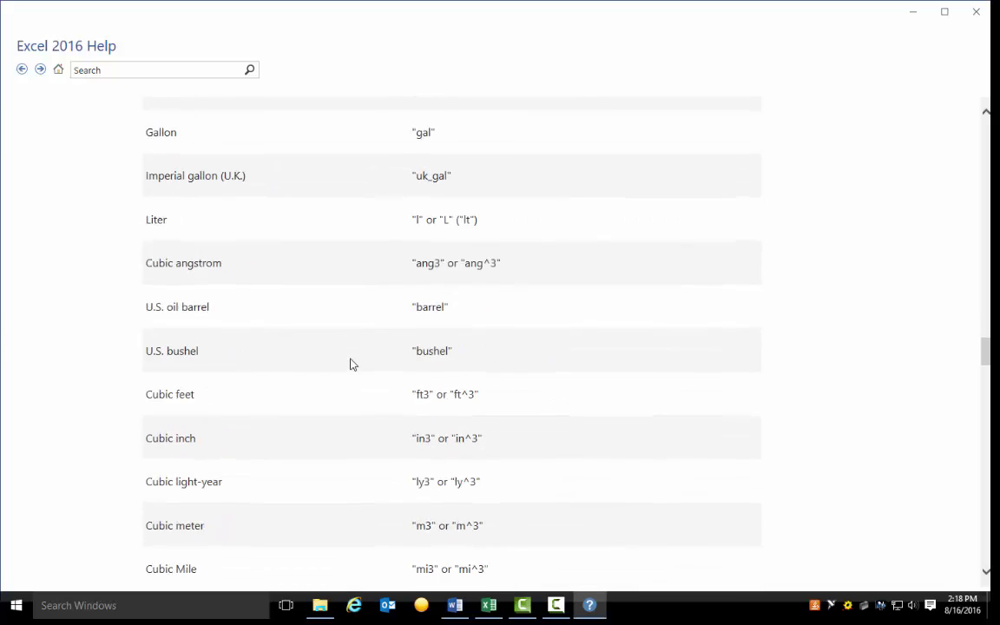
scroll(352, 364, down, 19)
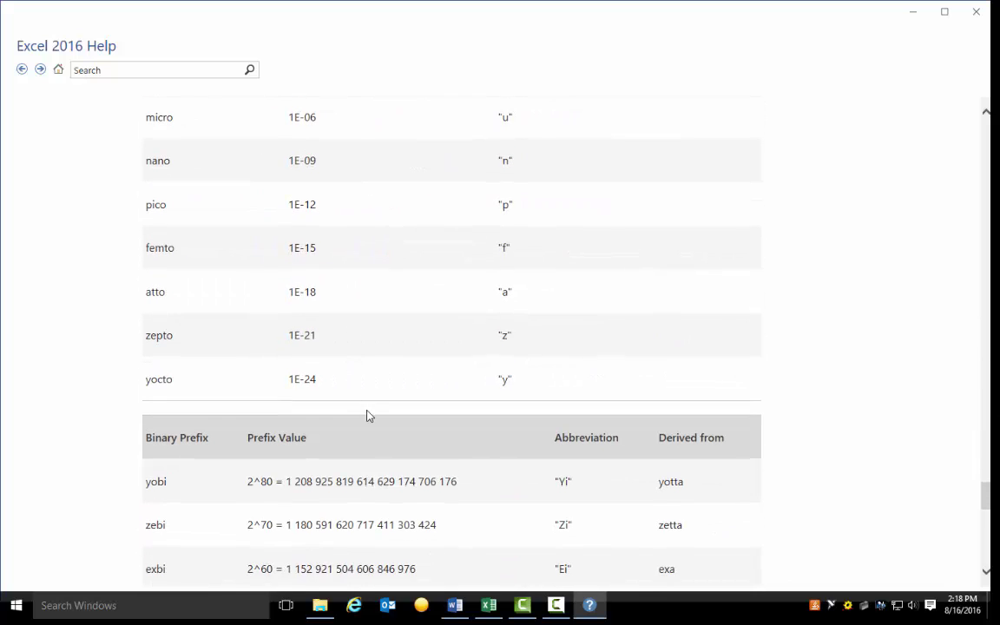
scroll(367, 415, down, 3)
drag(986, 526, 986, 138)
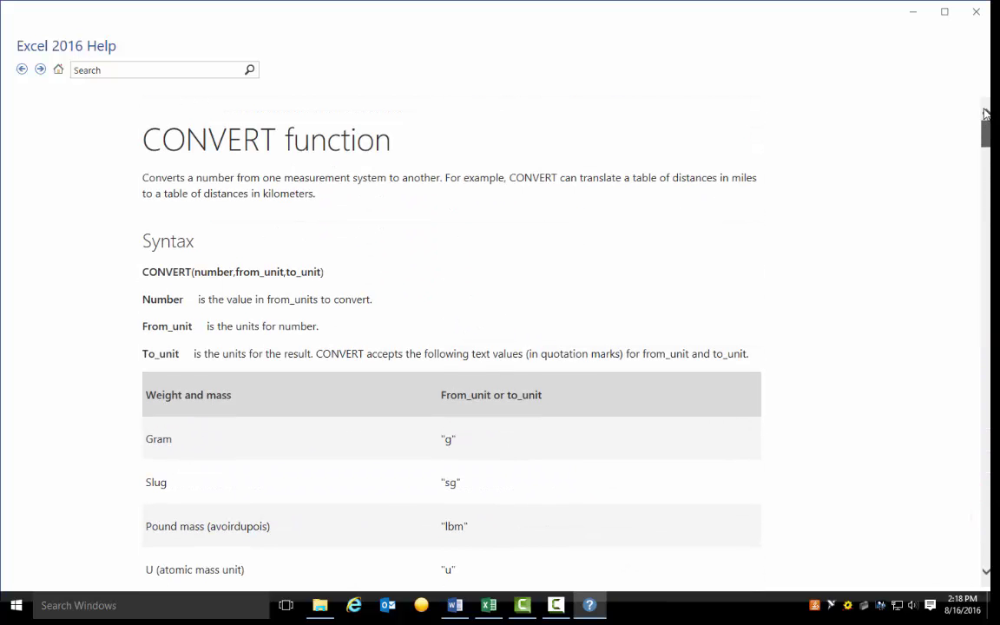
click(975, 11)
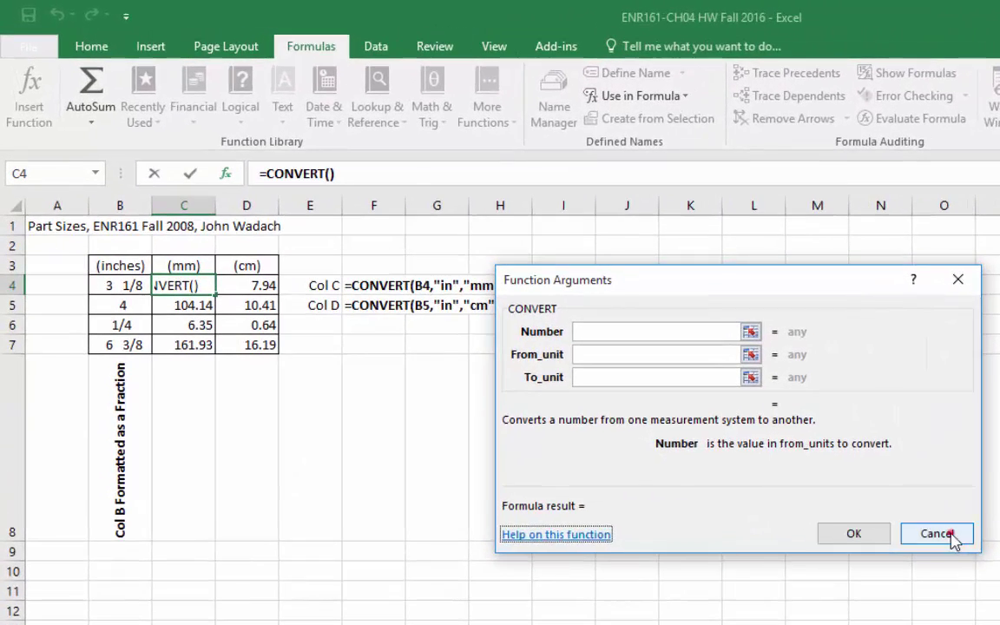
Cancel the CONVERT arguments form, keeping C4's original formula, and check B4 holds 3.125.
click(951, 534)
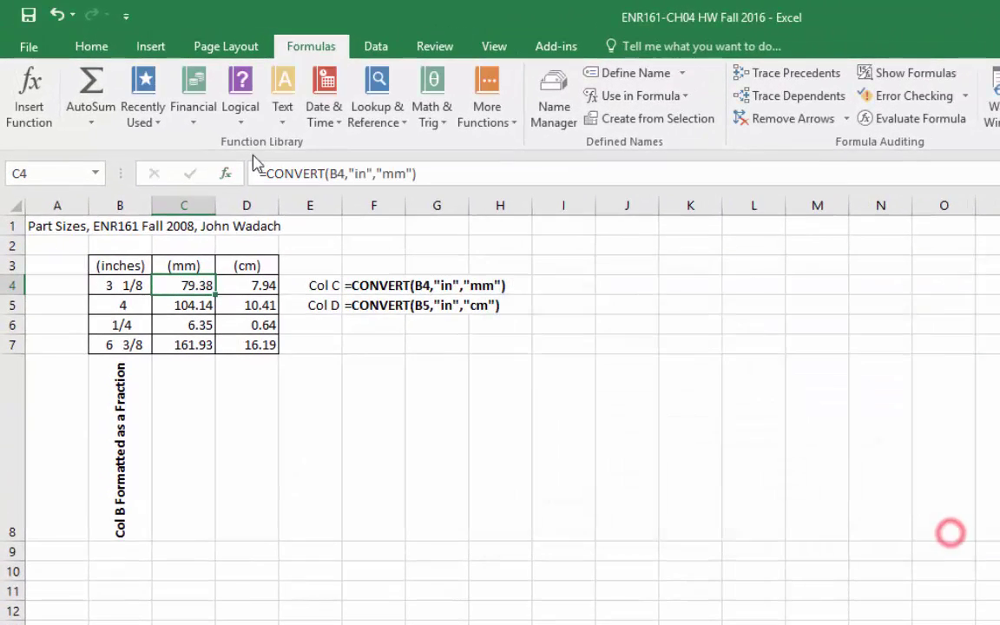
click(529, 463)
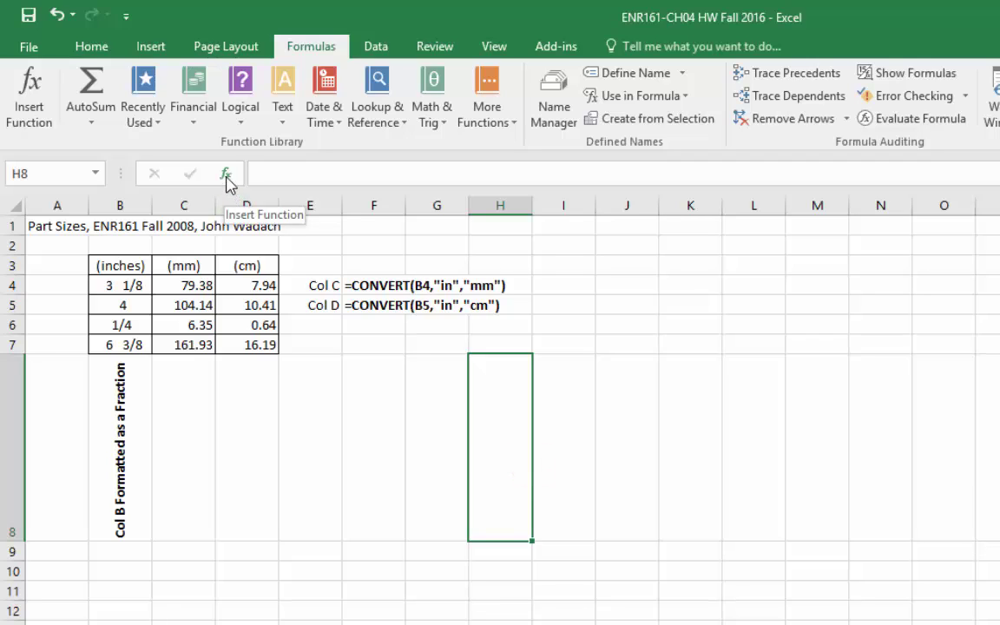
click(309, 497)
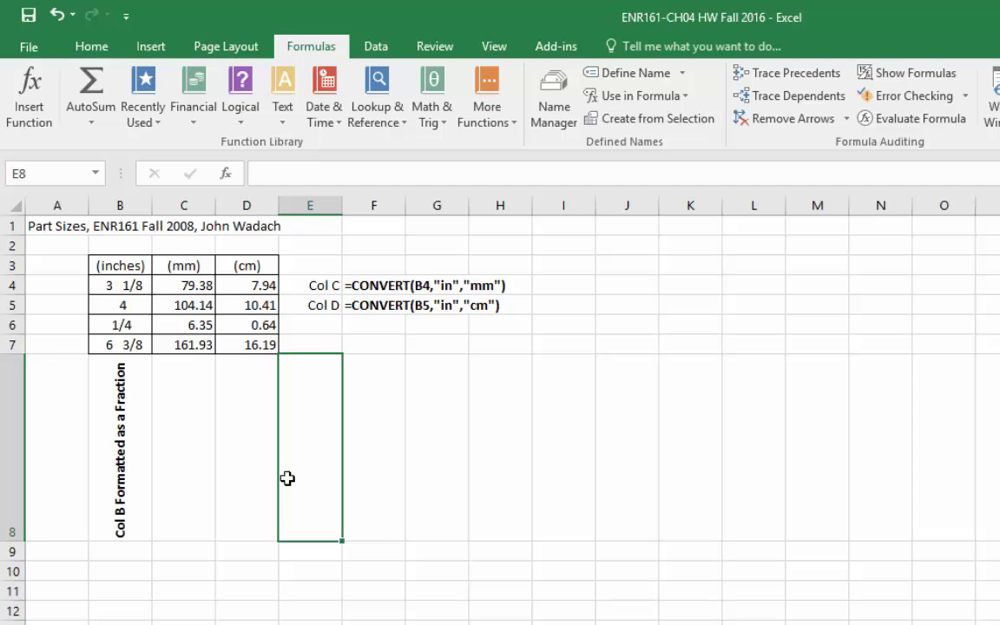
click(128, 285)
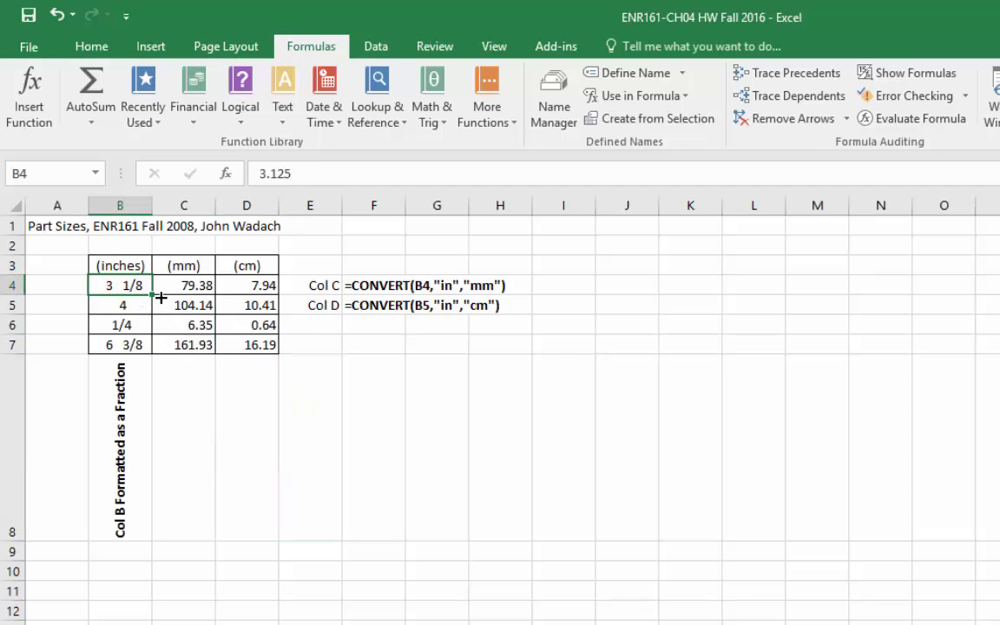
Enter 3 1/8 in J4 and confirm it is stored as 3.125 in Fraction format.
click(626, 286)
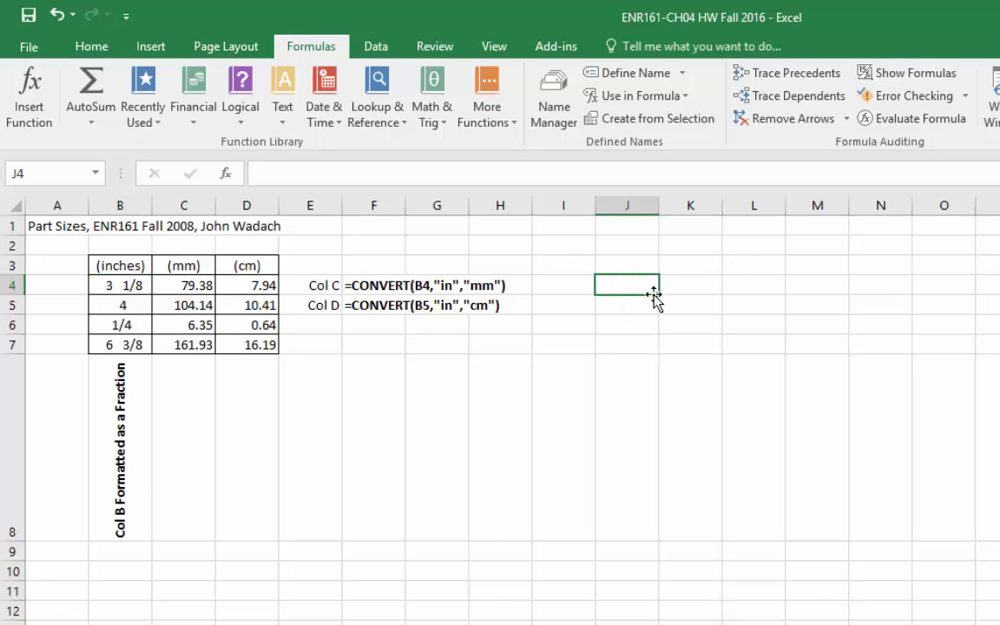
text(3 1/)
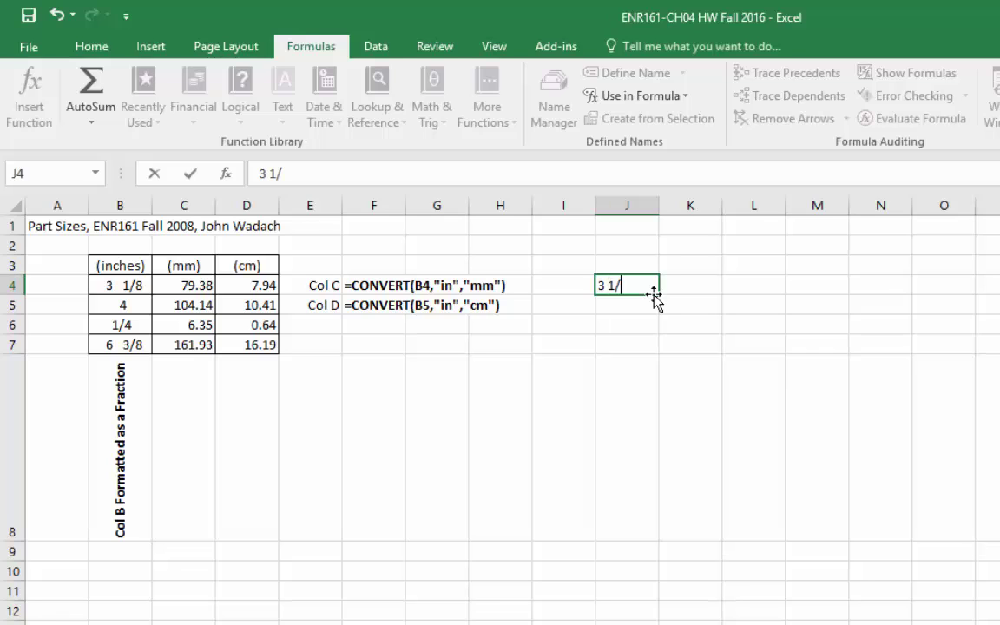
text(8)
click(634, 328)
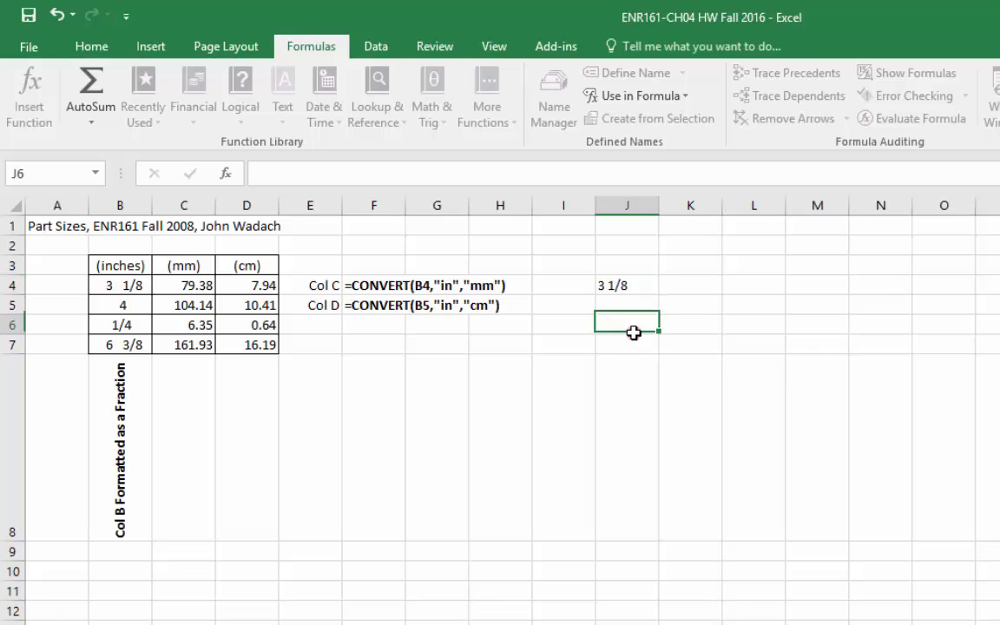
click(626, 284)
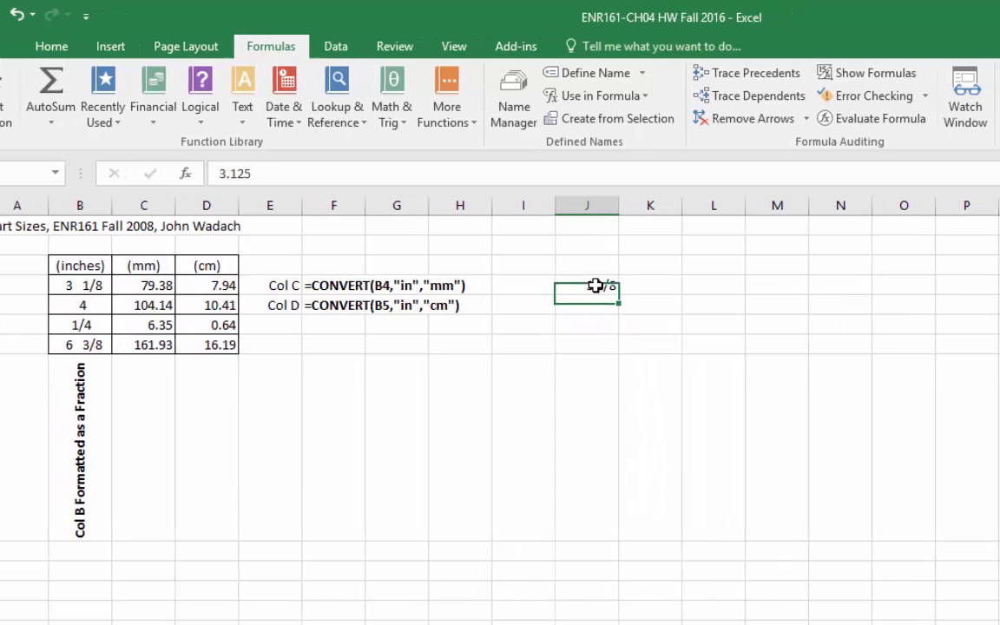
click(35, 47)
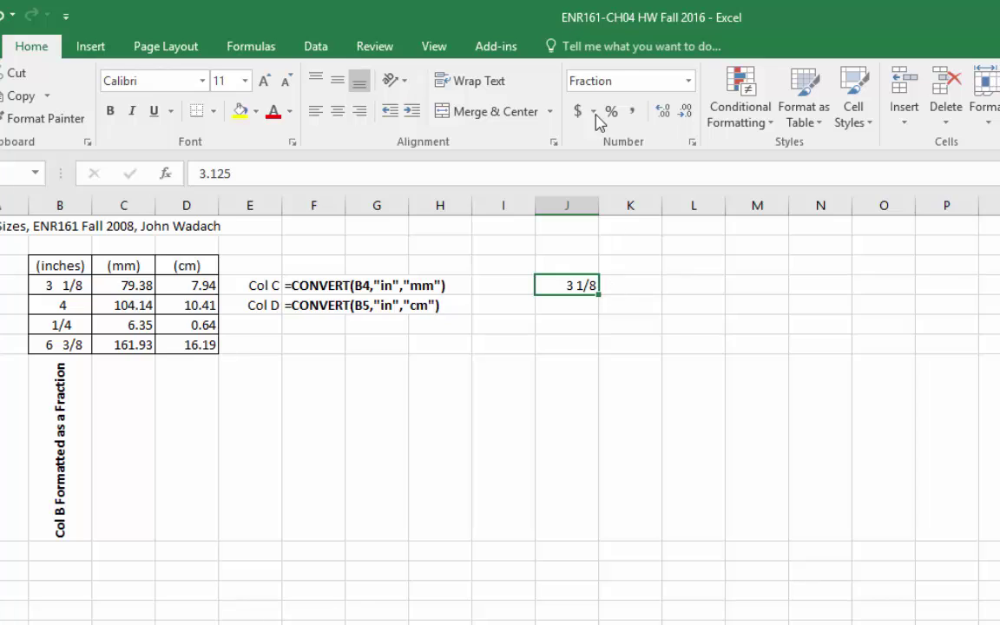
Enter 3 1/8 in the merged cell in column I, then recheck J4's format.
click(515, 550)
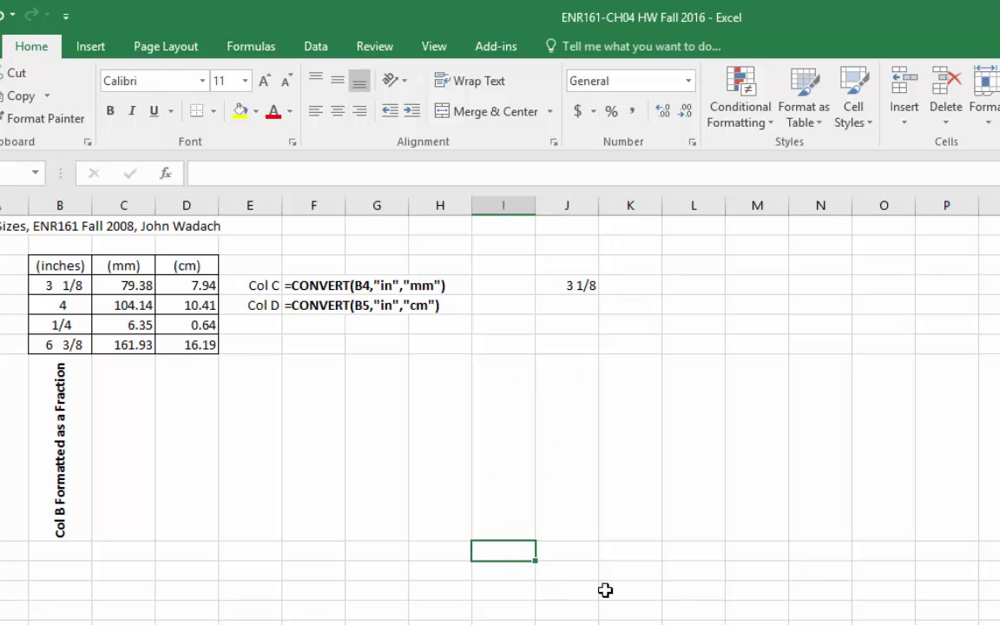
text(3 1/8)
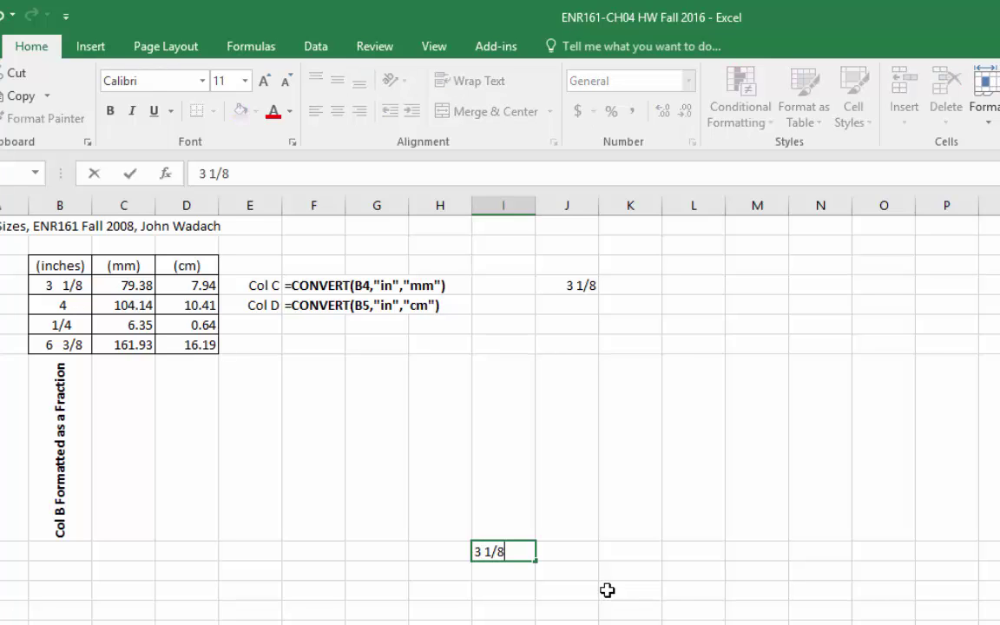
click(605, 605)
click(511, 552)
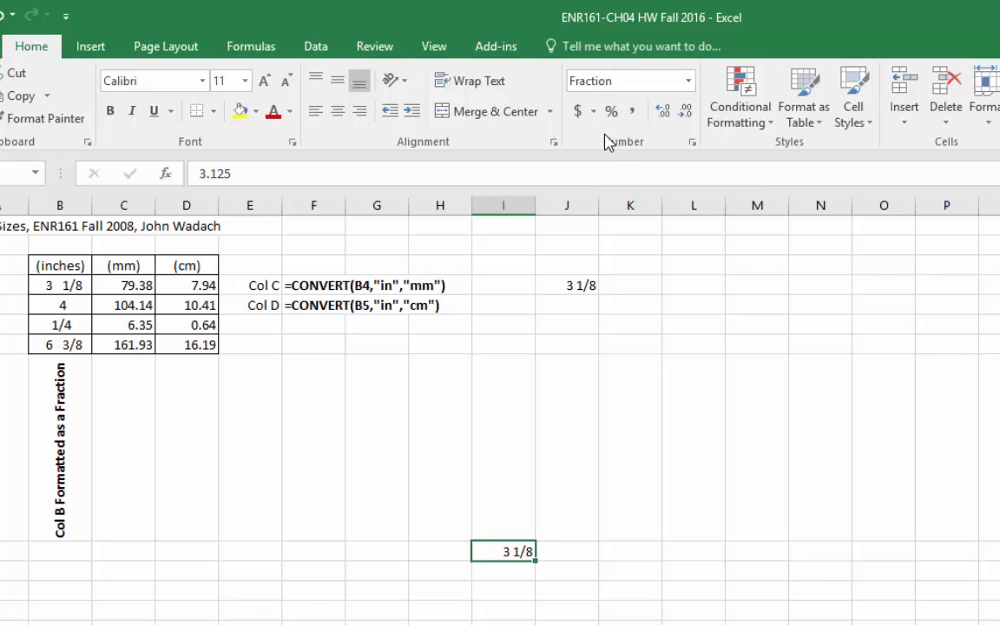
click(652, 281)
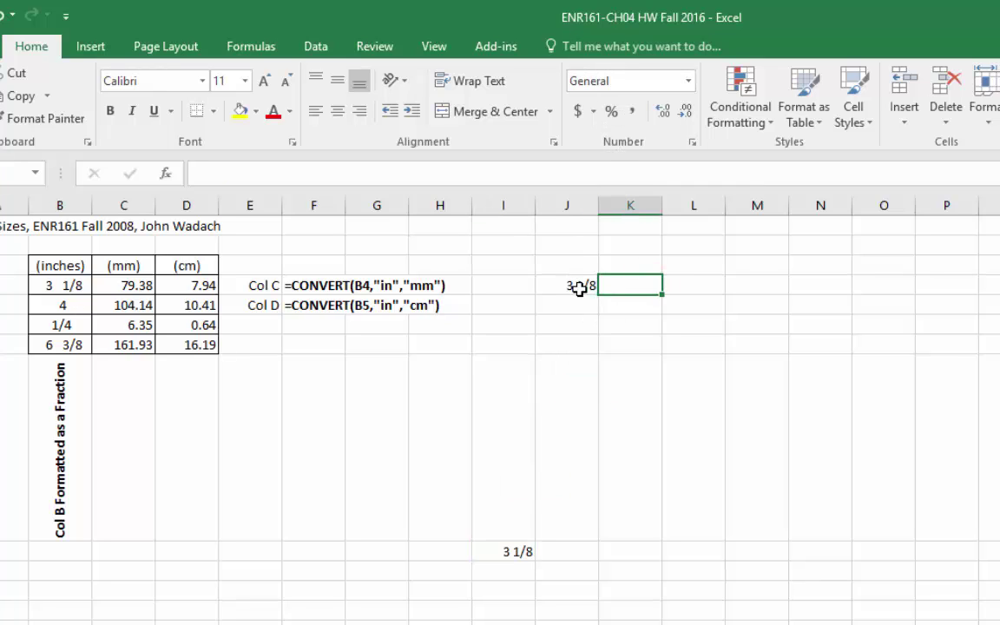
click(577, 287)
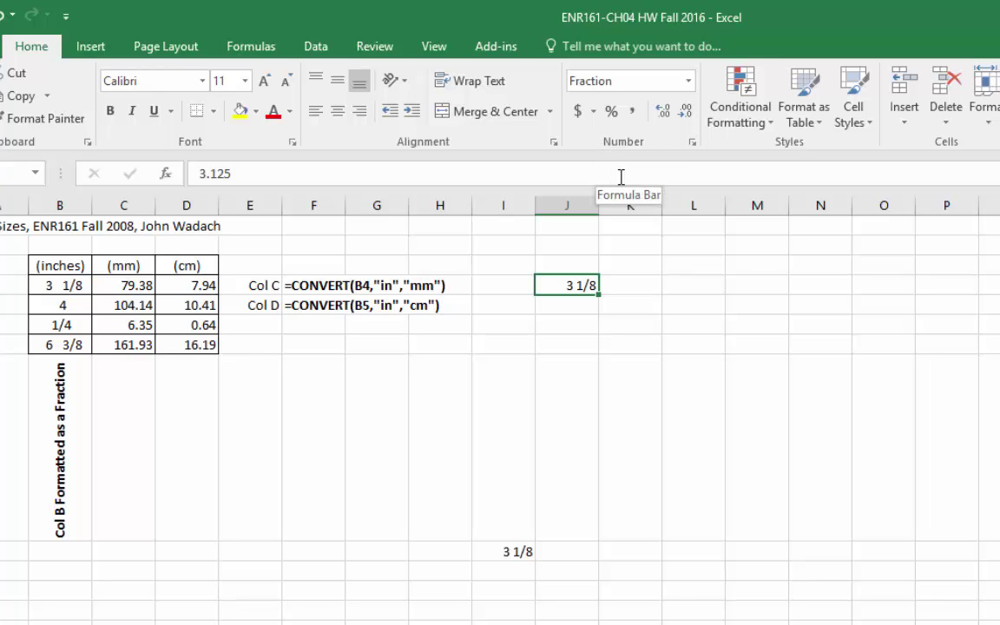
Keep J4 in Fraction format and change B5 to 4 1/10.
click(688, 83)
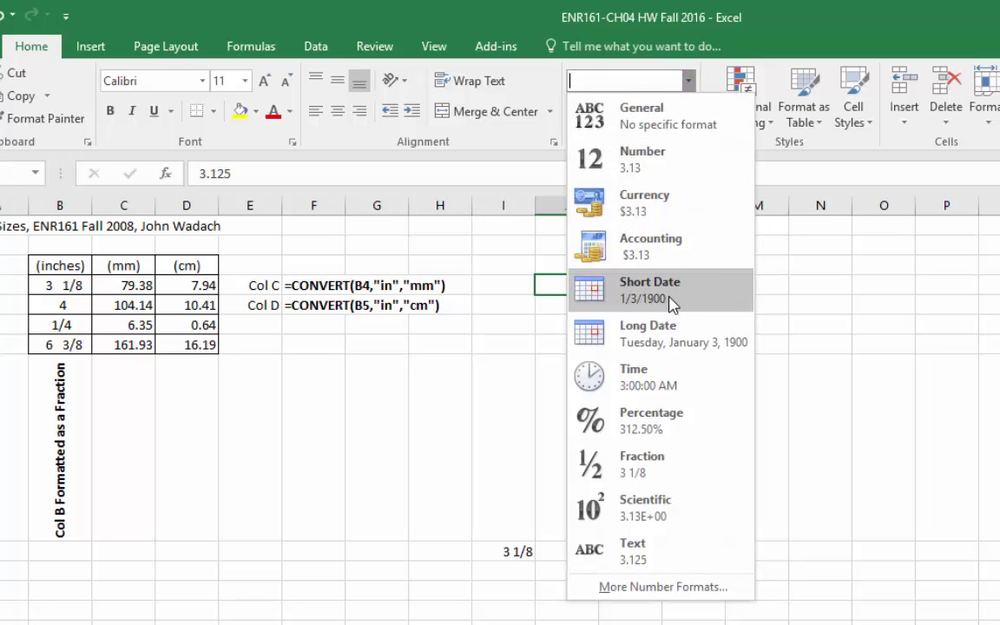
click(676, 466)
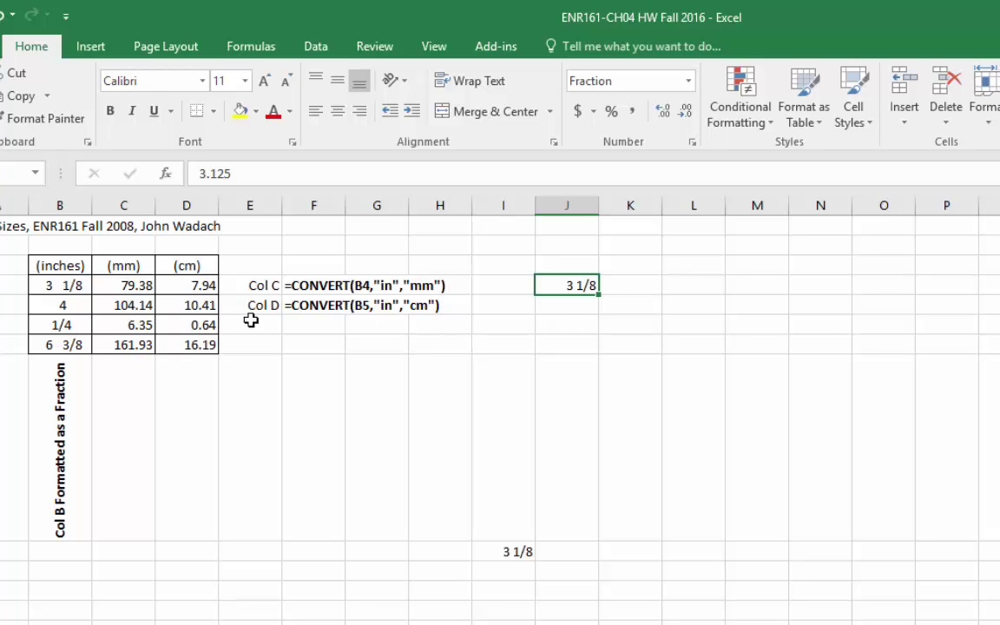
click(87, 305)
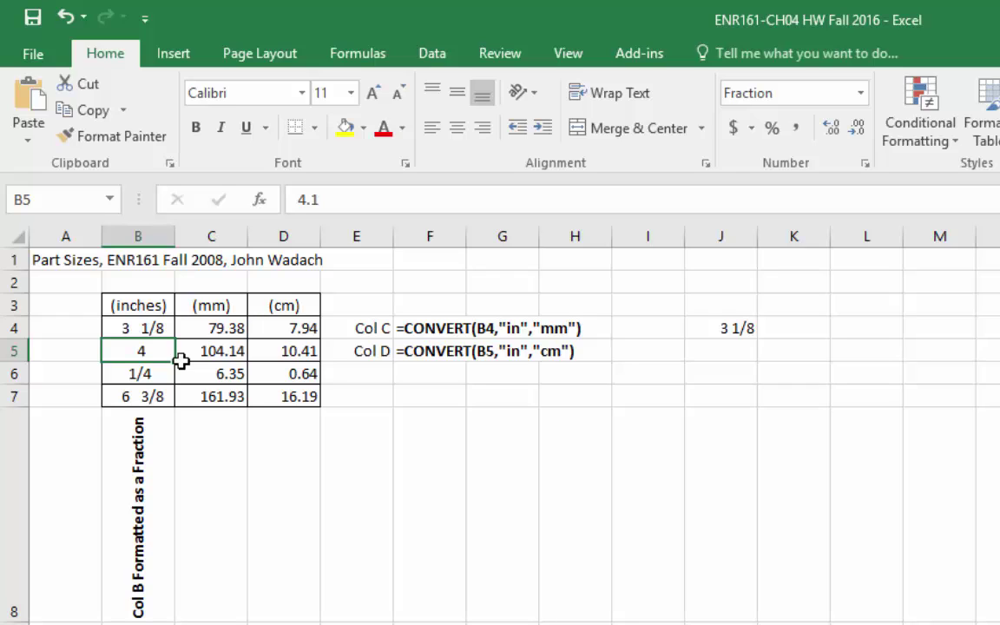
text(4)
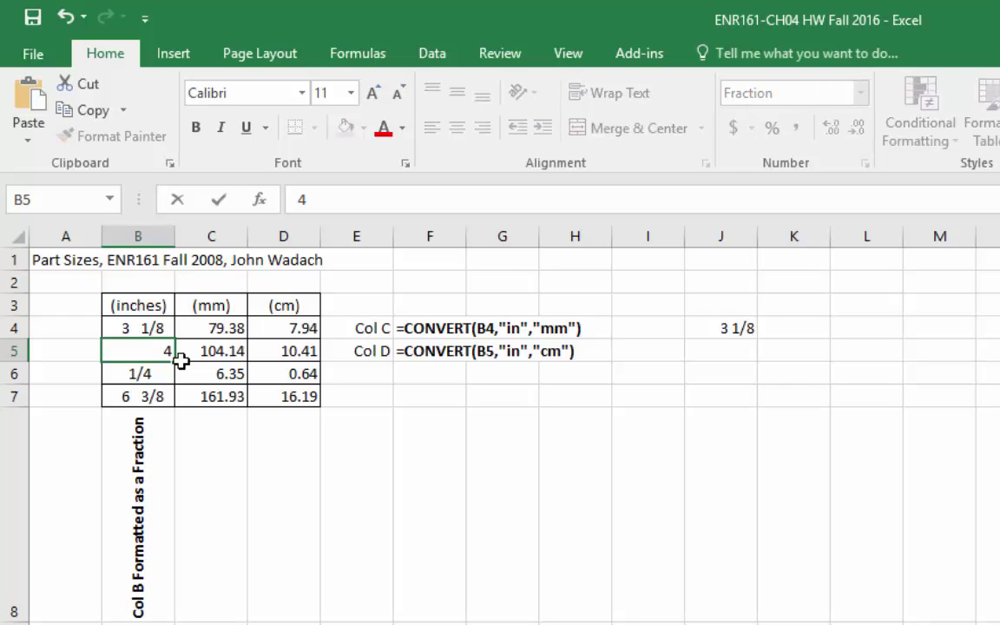
text( 1/10)
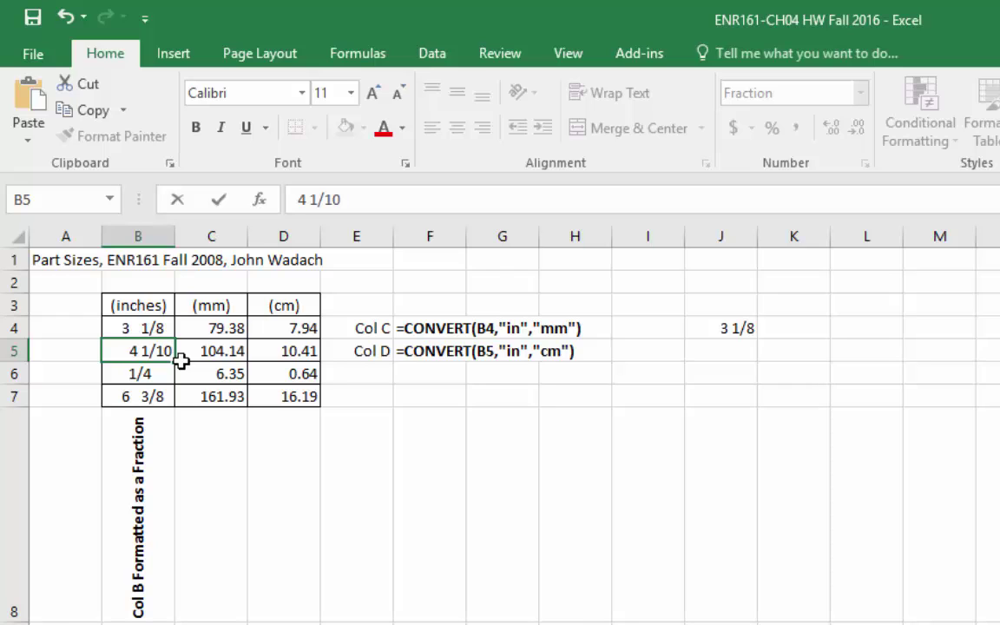
click(221, 200)
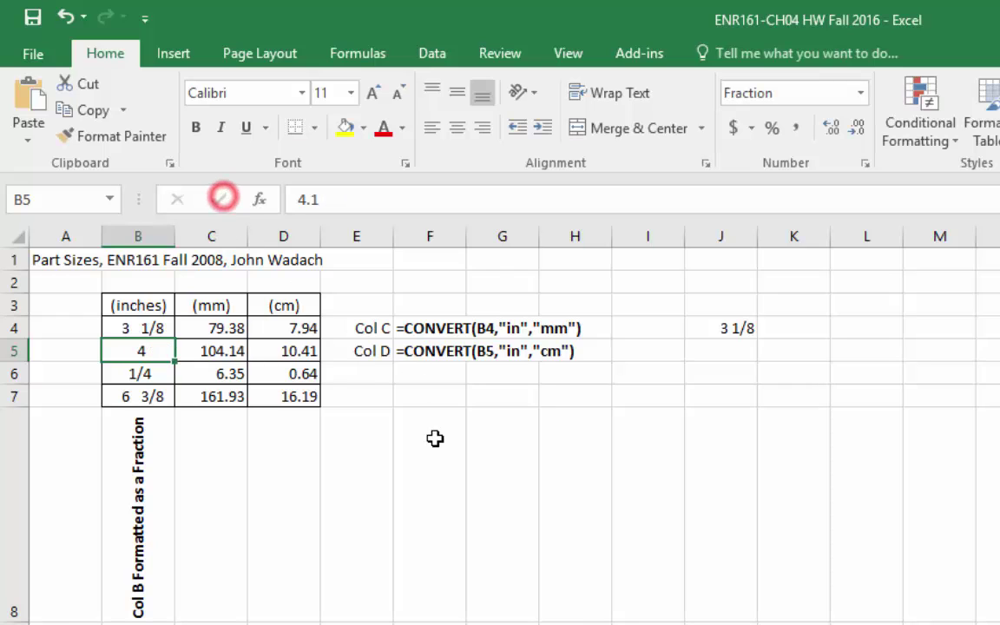
Check that B5 stores 4.1 and review its number format options.
click(140, 351)
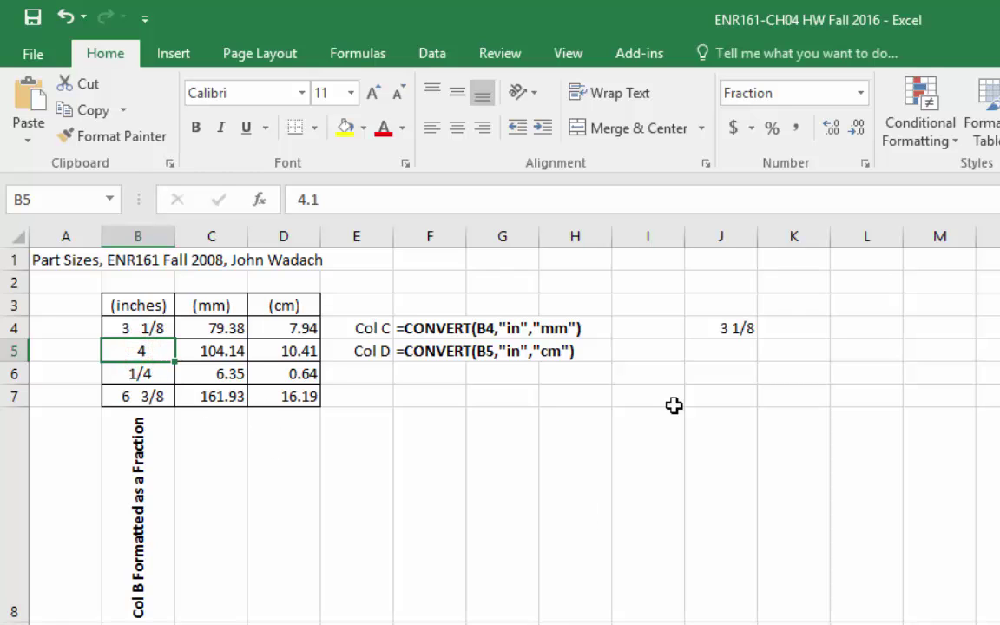
click(784, 92)
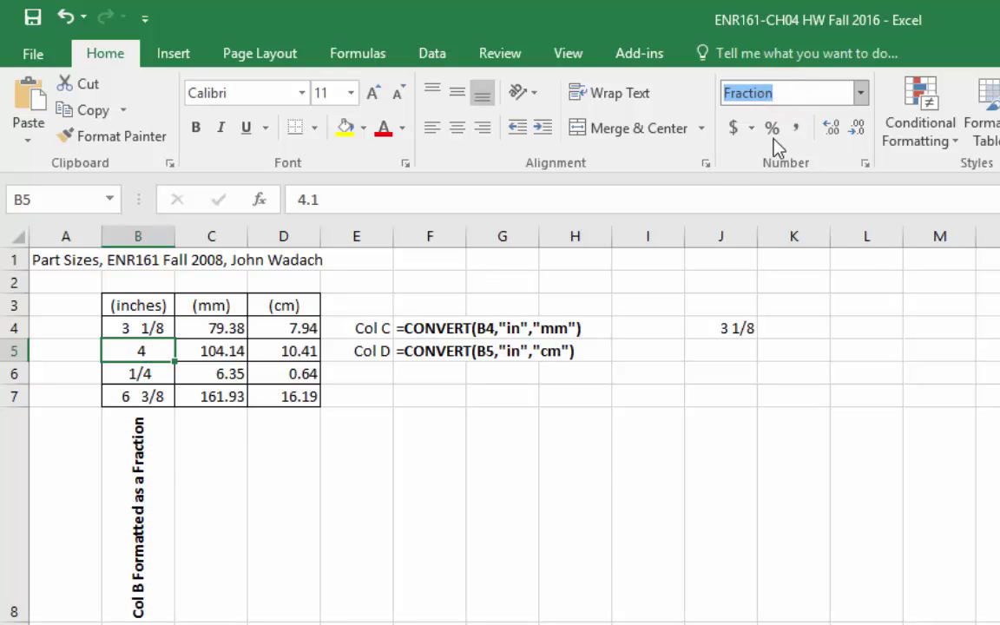
click(861, 93)
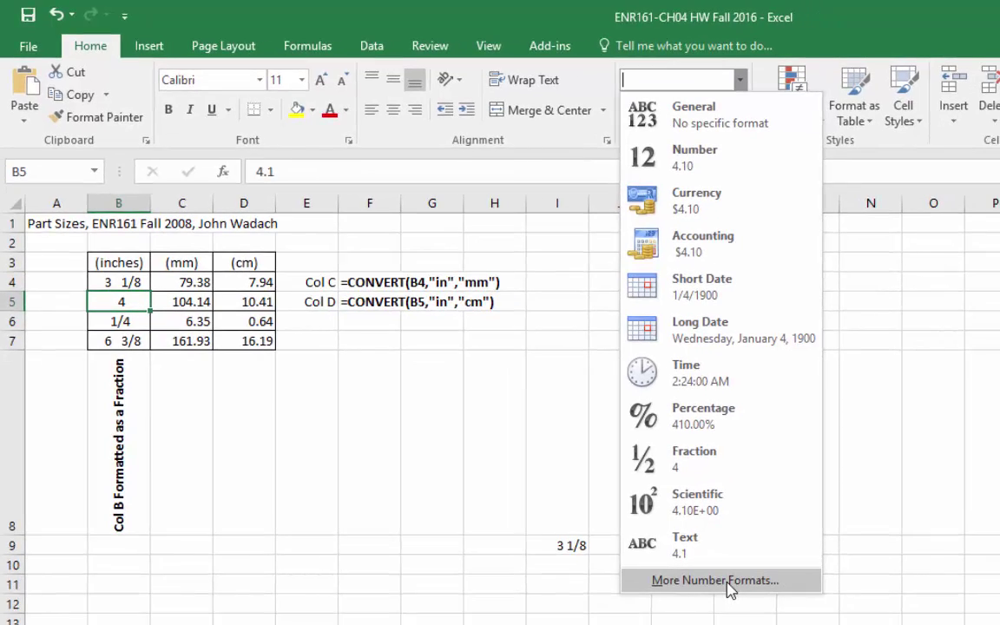
Format B5 as Fraction 'Up to two digits (21/25)' so it displays 4 1/10.
click(729, 581)
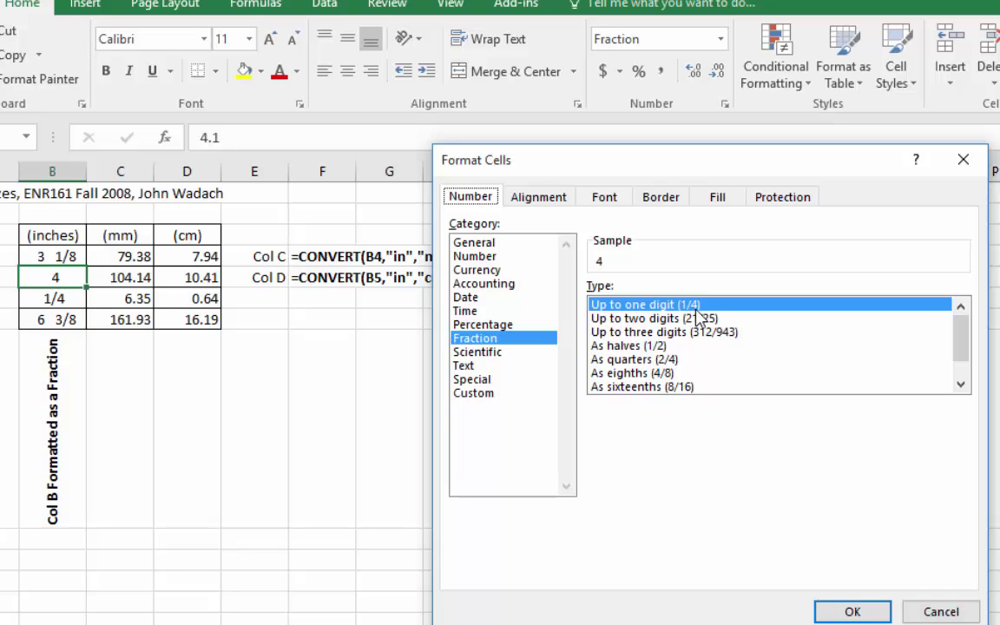
click(625, 318)
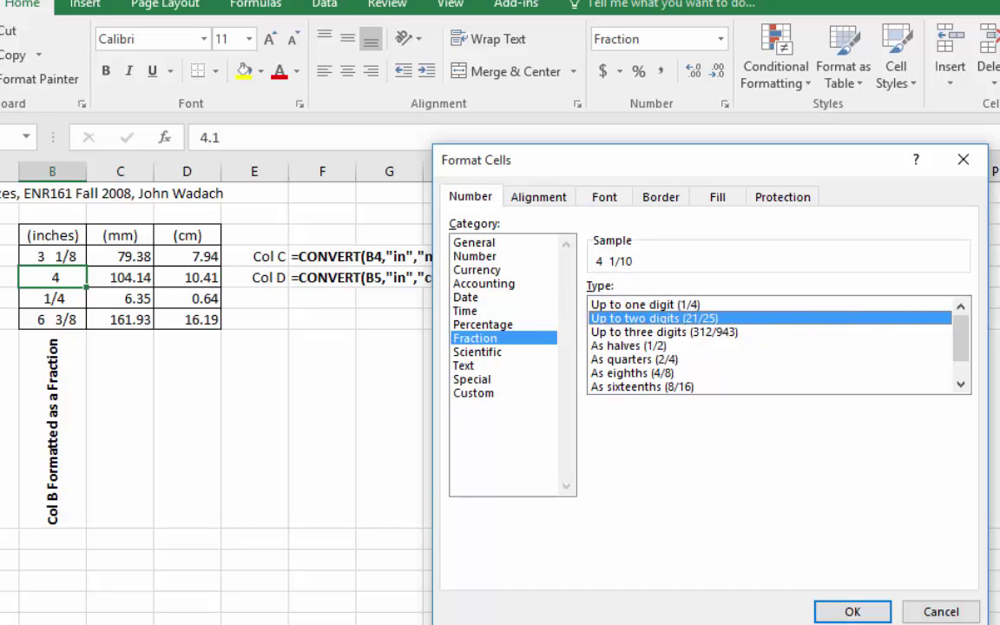
click(855, 612)
click(512, 512)
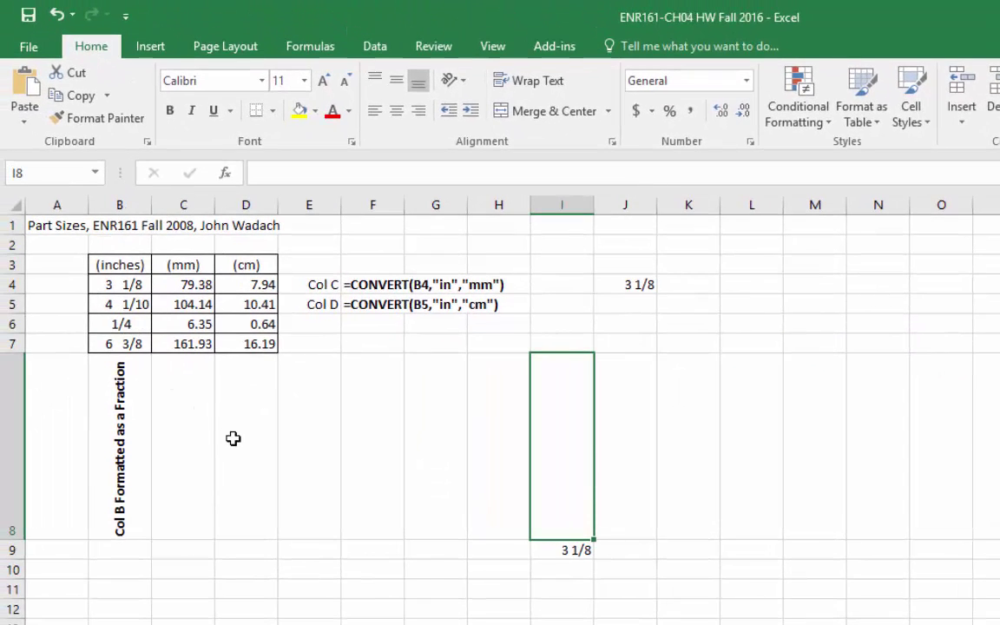
click(115, 310)
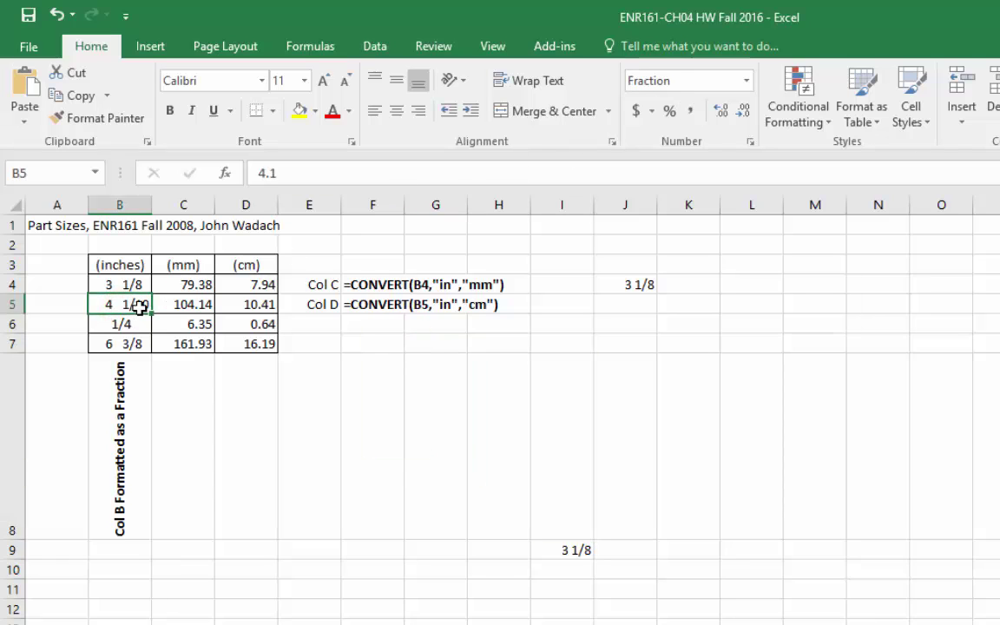
click(136, 366)
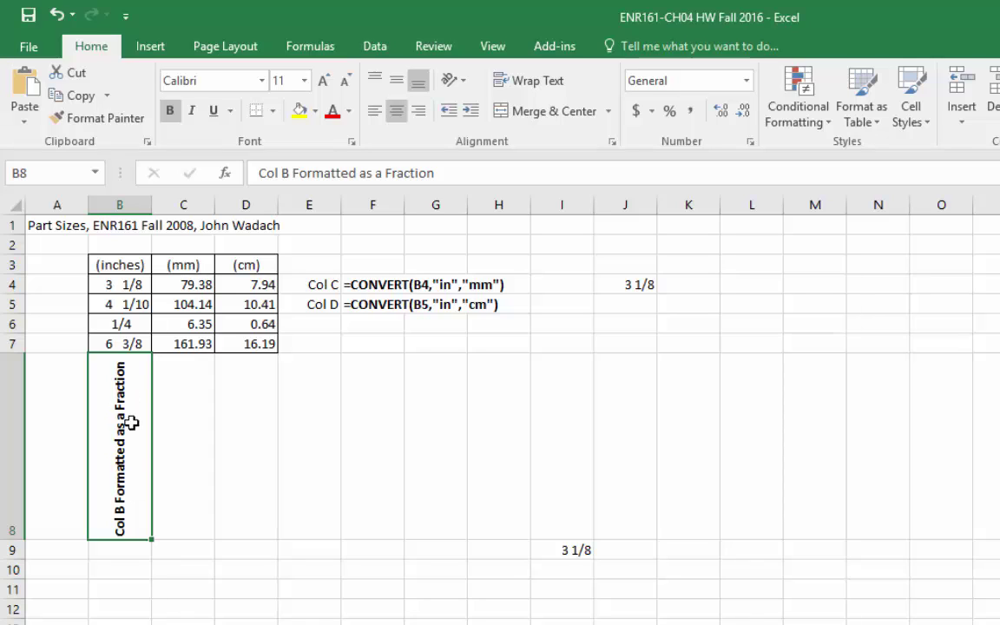
click(464, 84)
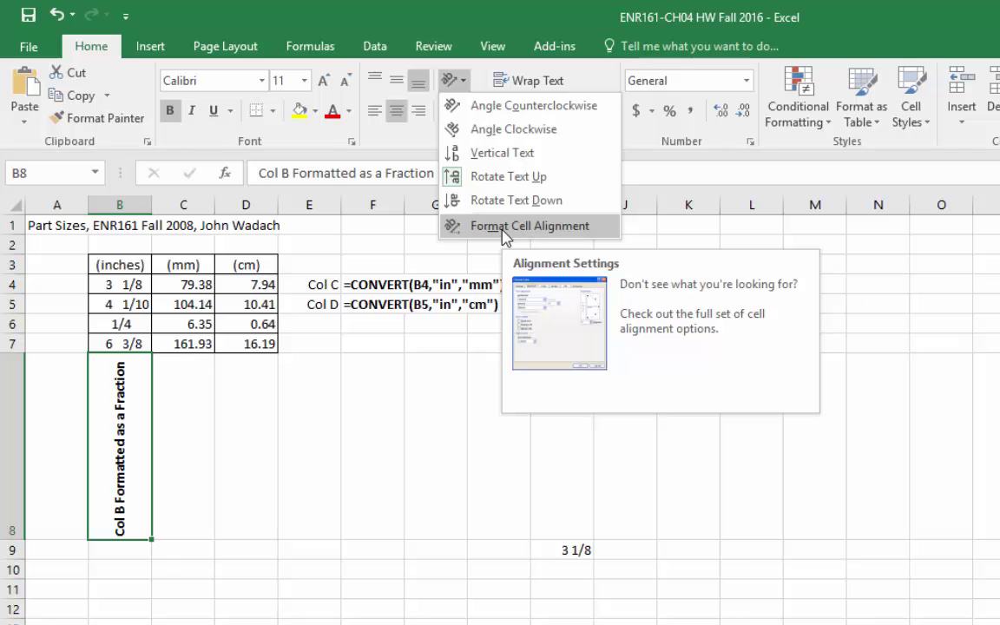
click(500, 228)
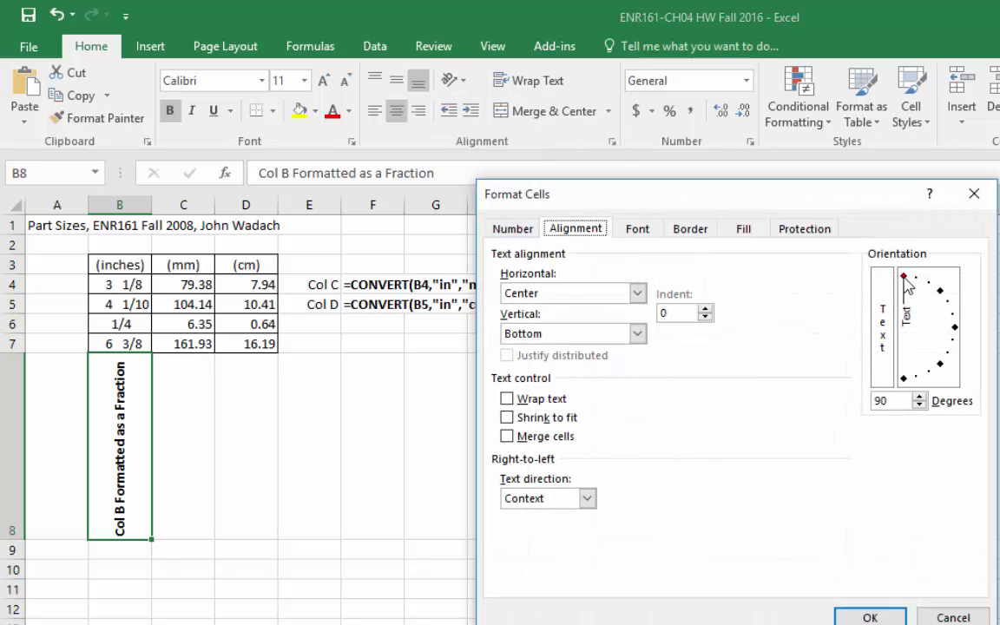
drag(905, 279, 954, 335)
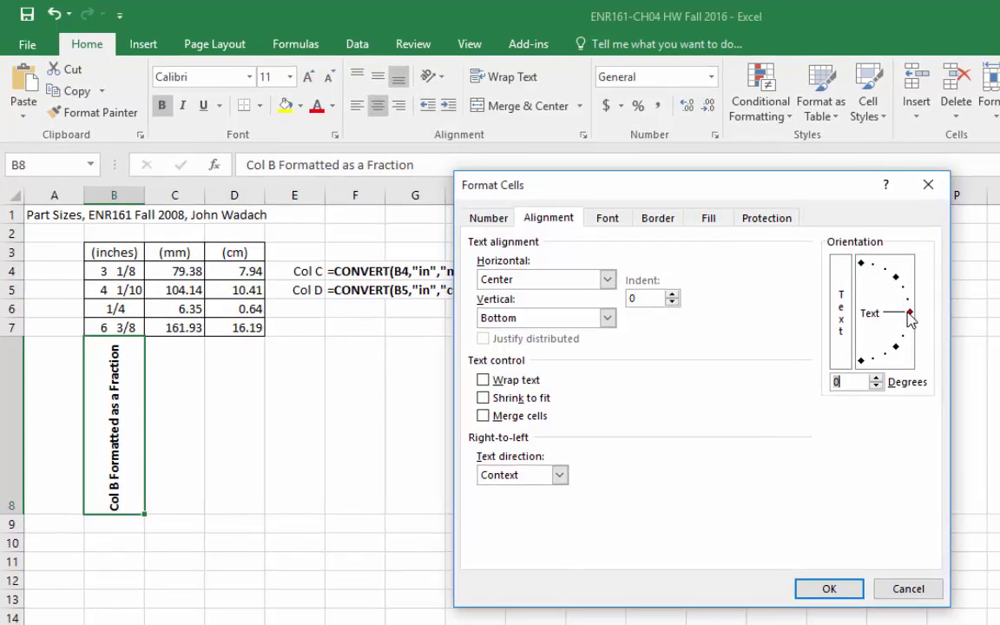
click(829, 588)
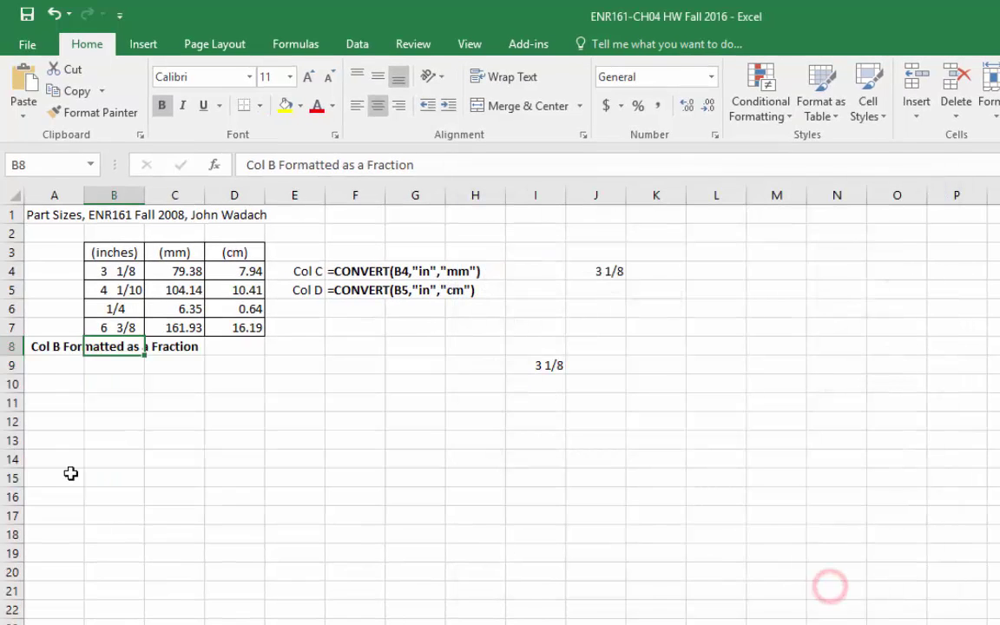
click(112, 364)
click(112, 350)
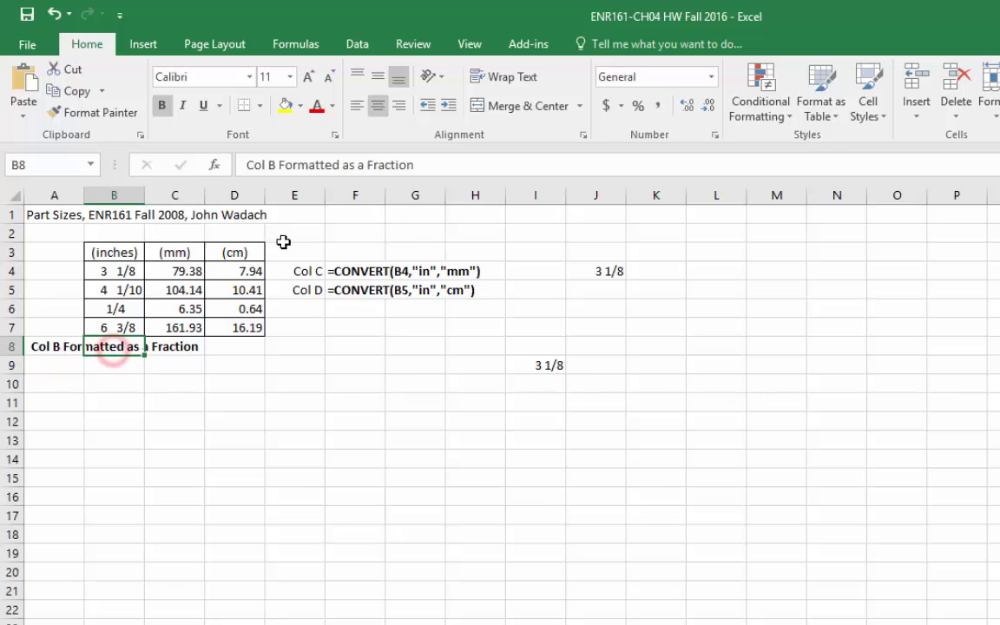
click(442, 79)
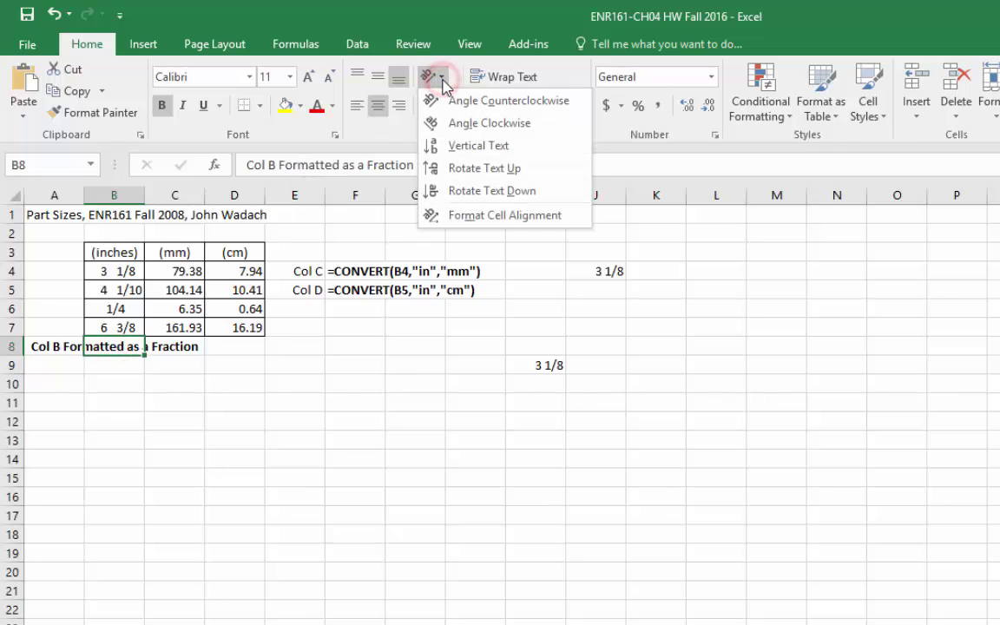
click(509, 217)
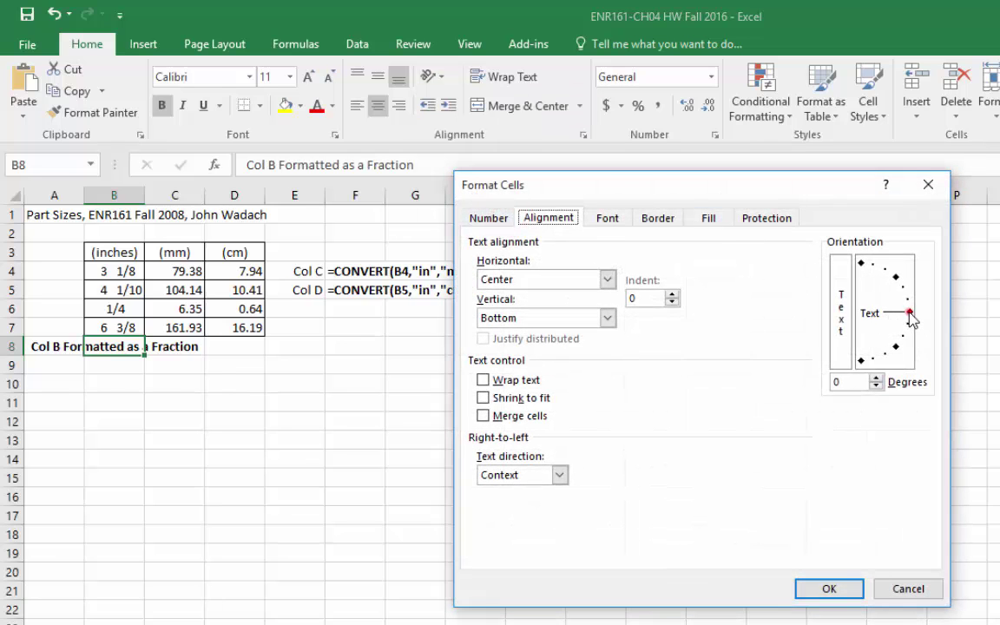
drag(909, 312, 865, 273)
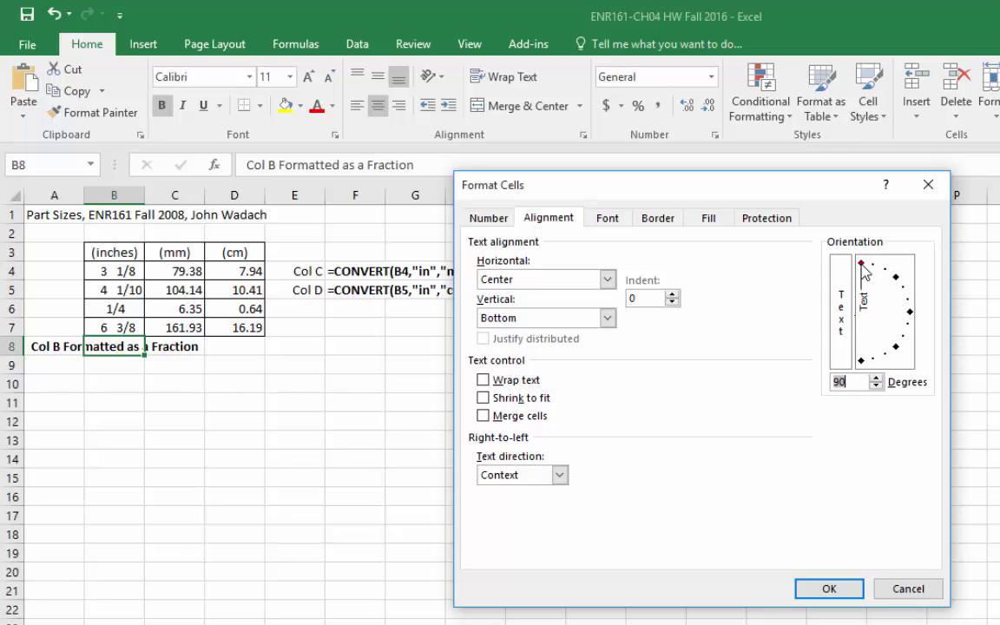
click(829, 589)
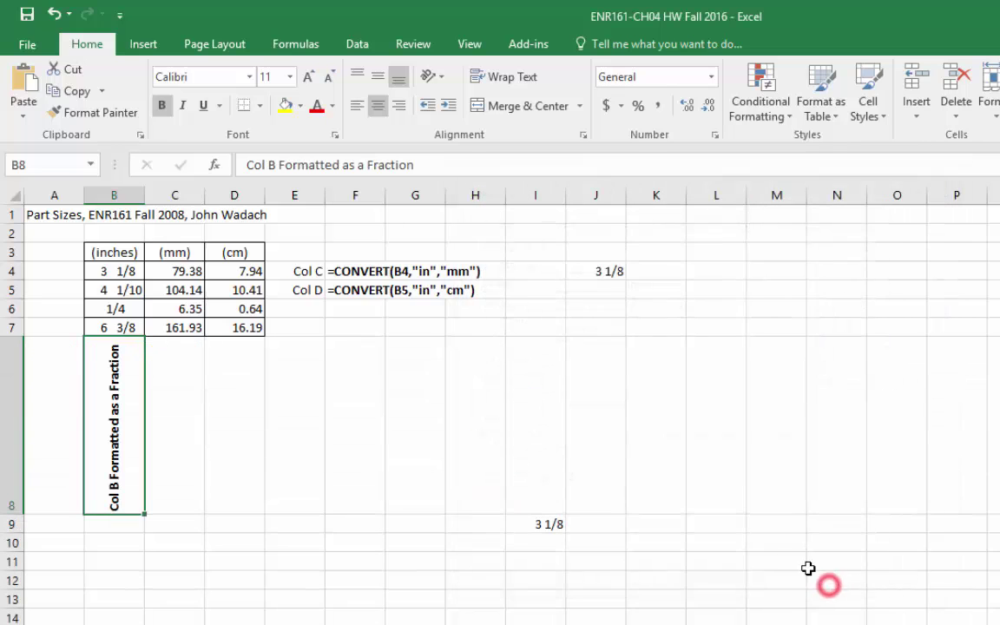
click(571, 490)
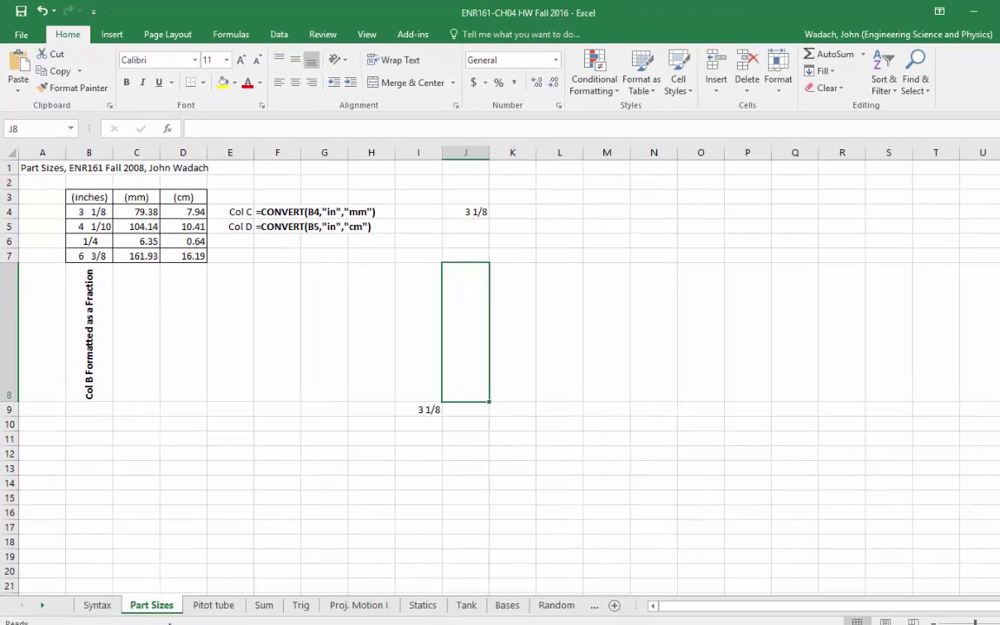
Switch to the Pitot tube sheet showing the 7.91 m/s velocity.
click(209, 606)
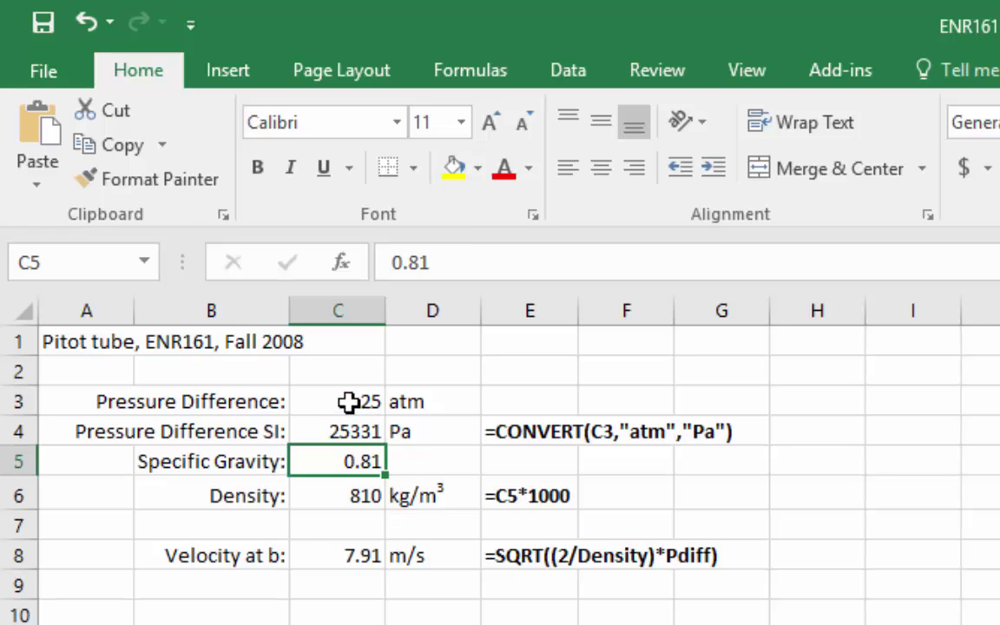
Review the CONVERT and density formulas, then name cell C15 'angle' in the Name Box.
click(343, 431)
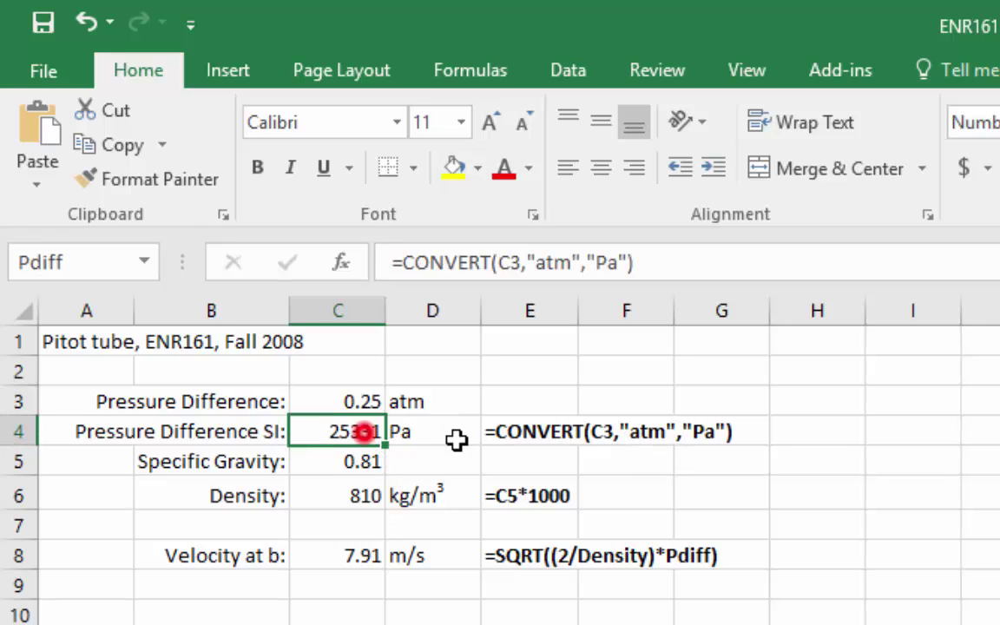
click(366, 499)
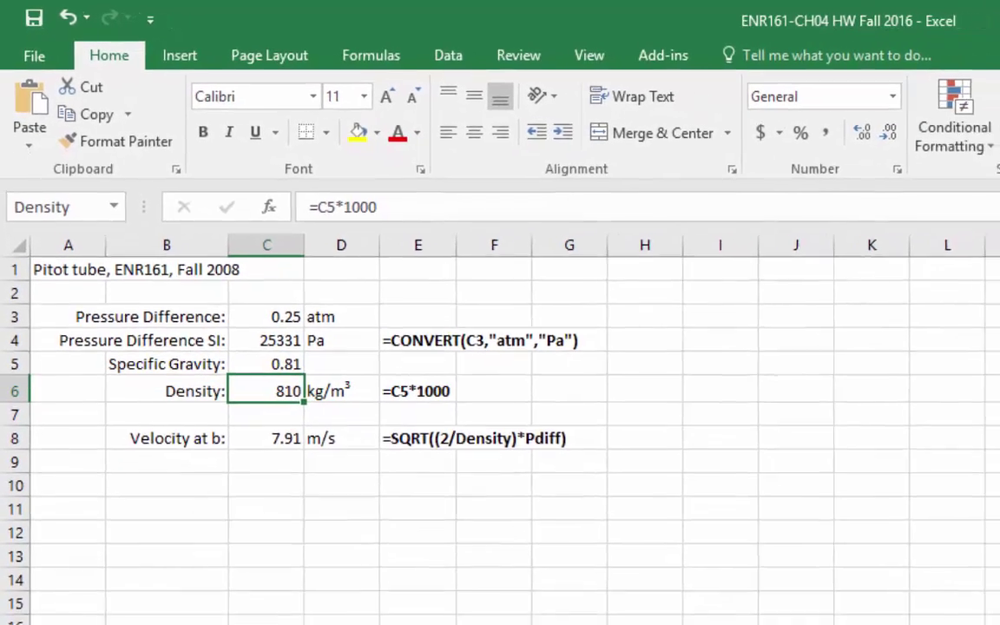
click(230, 563)
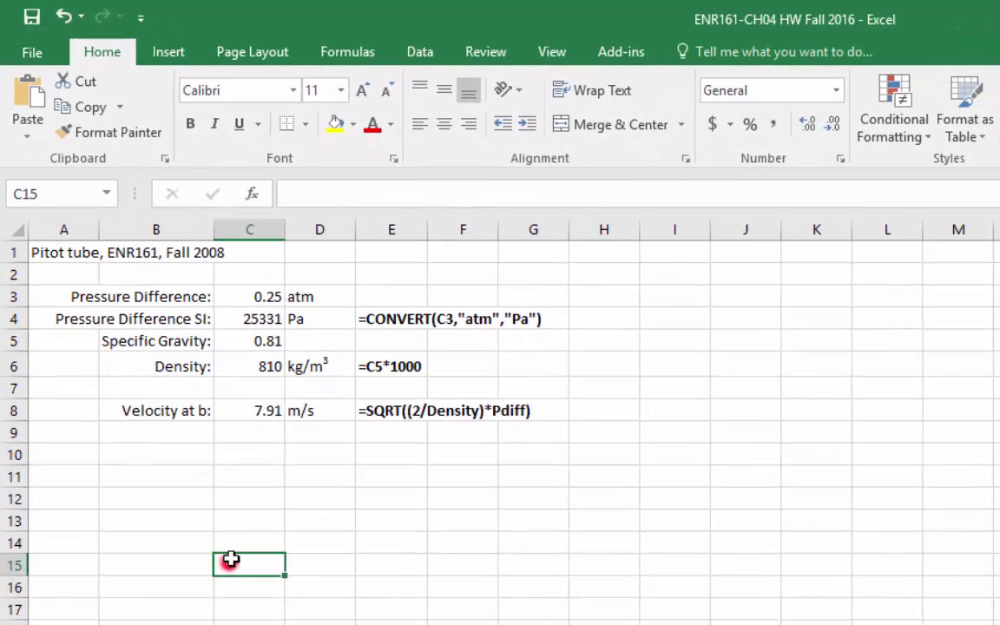
click(52, 192)
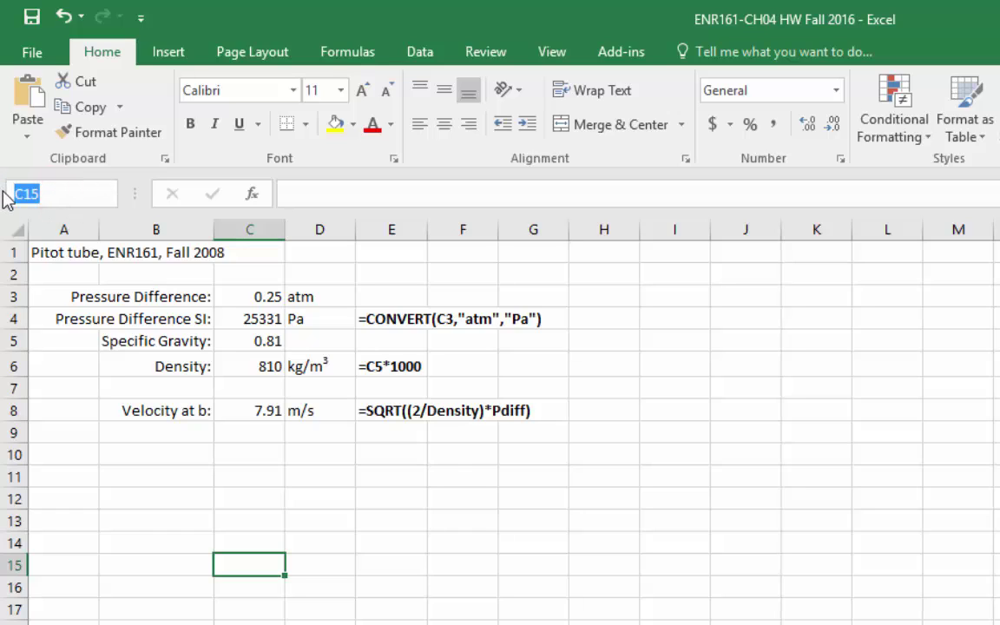
text(angle)
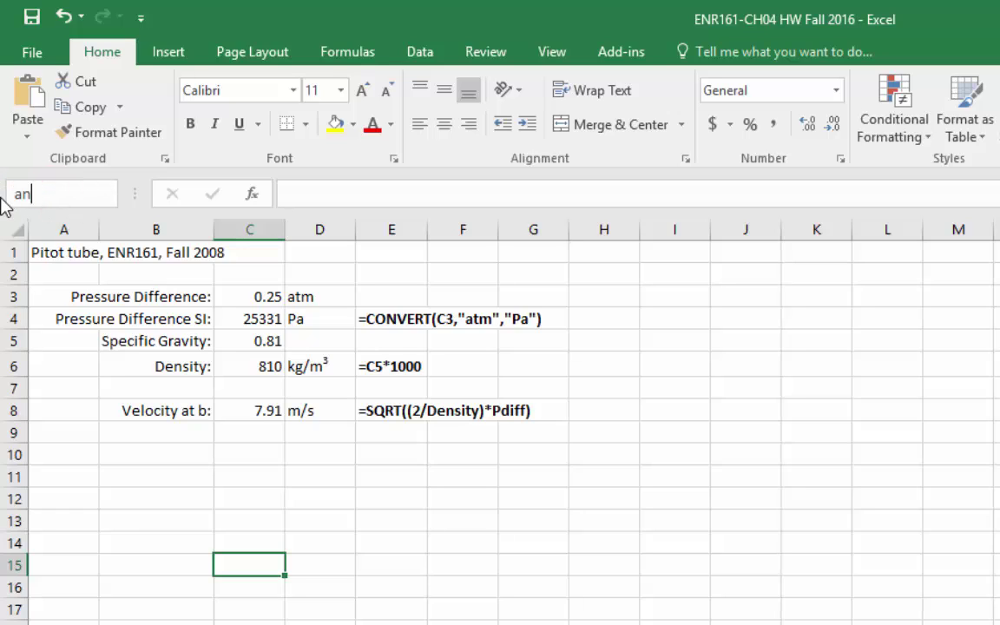
key(Return)
click(248, 580)
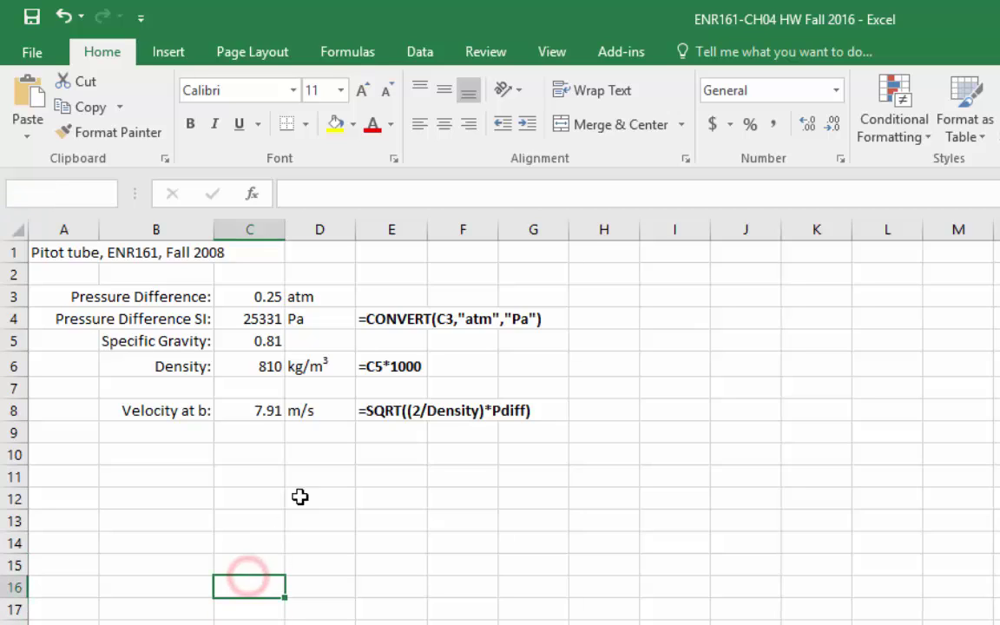
click(338, 54)
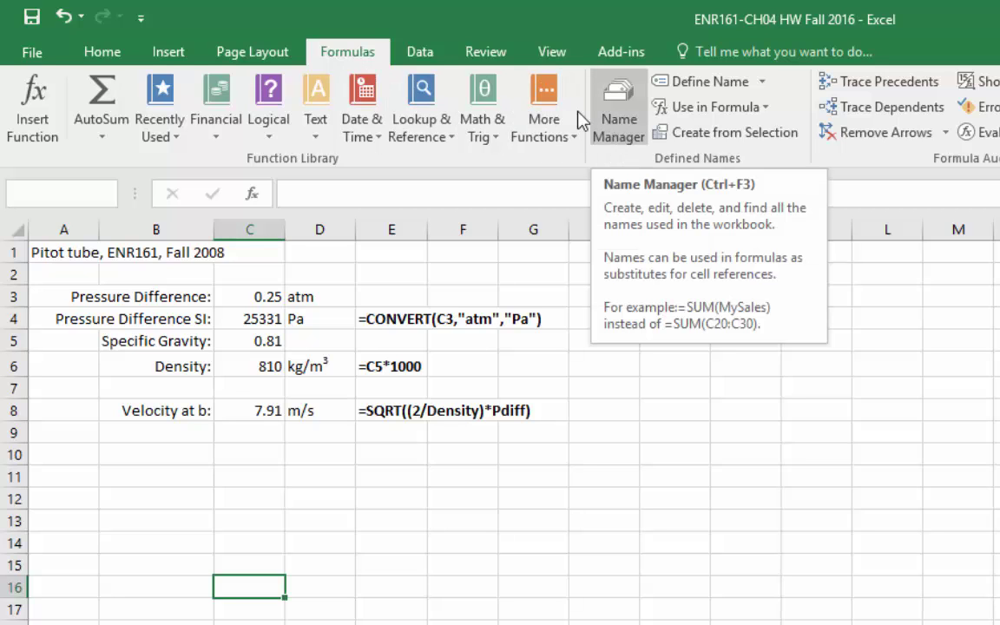
Review the defined names in Name Manager, checking scope options without adding a name.
click(619, 122)
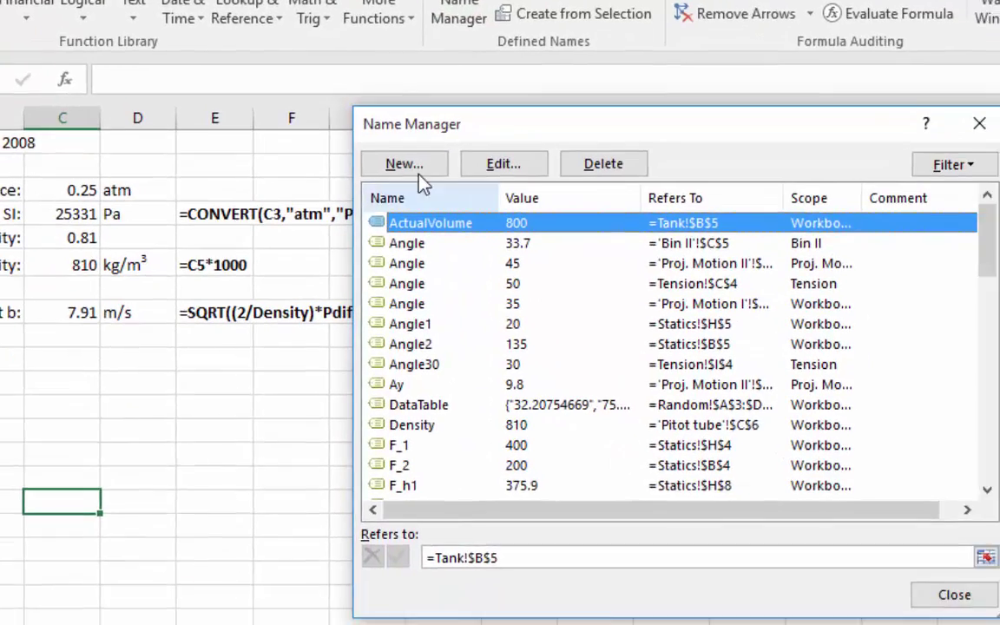
click(564, 270)
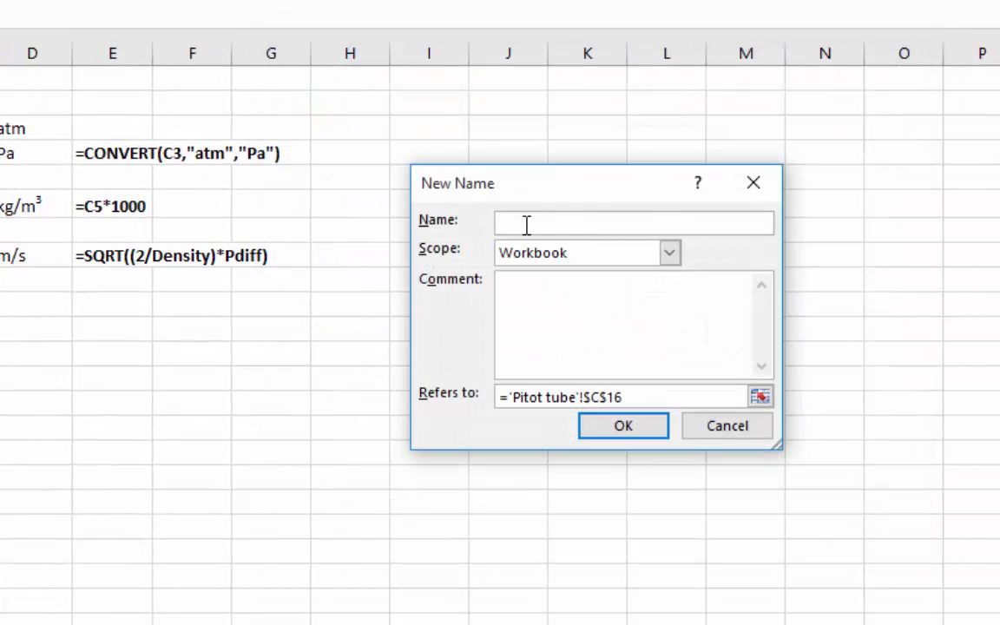
click(669, 253)
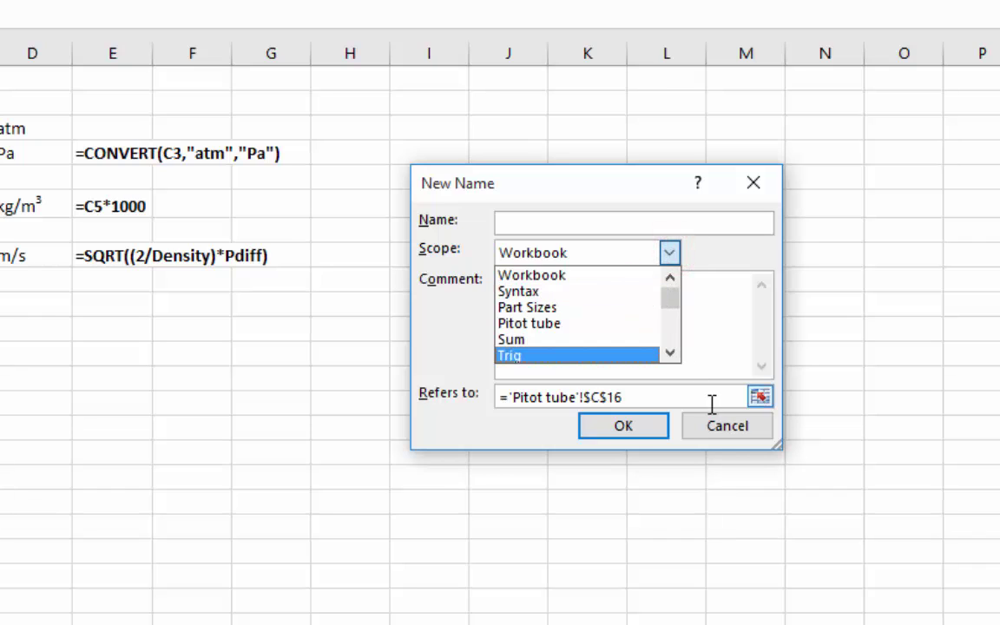
click(727, 425)
click(876, 552)
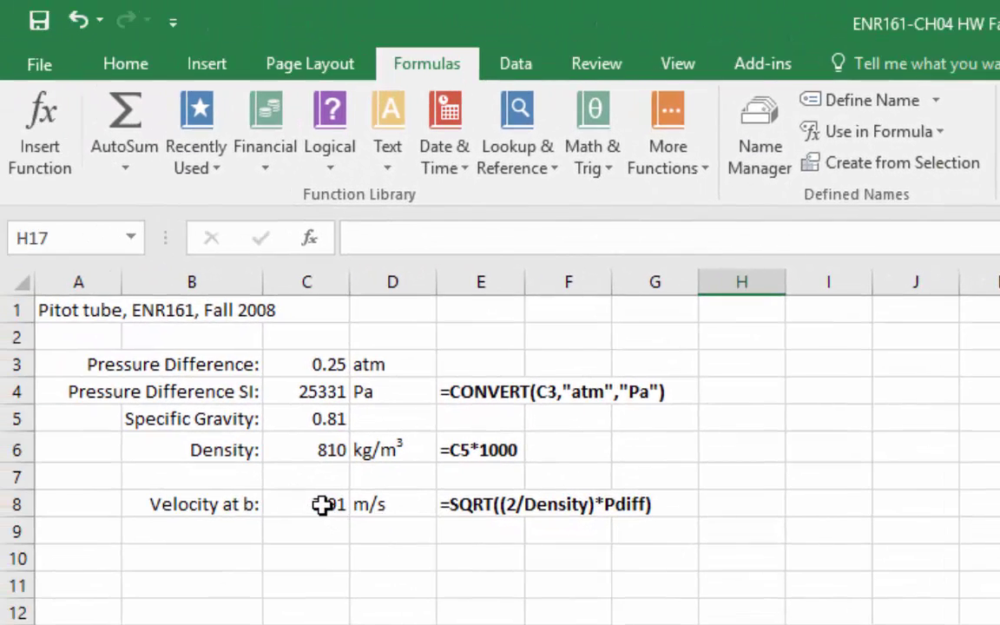
Inspect the velocity formula in C8 and the Density cell, then go to the Sum sheet.
click(322, 505)
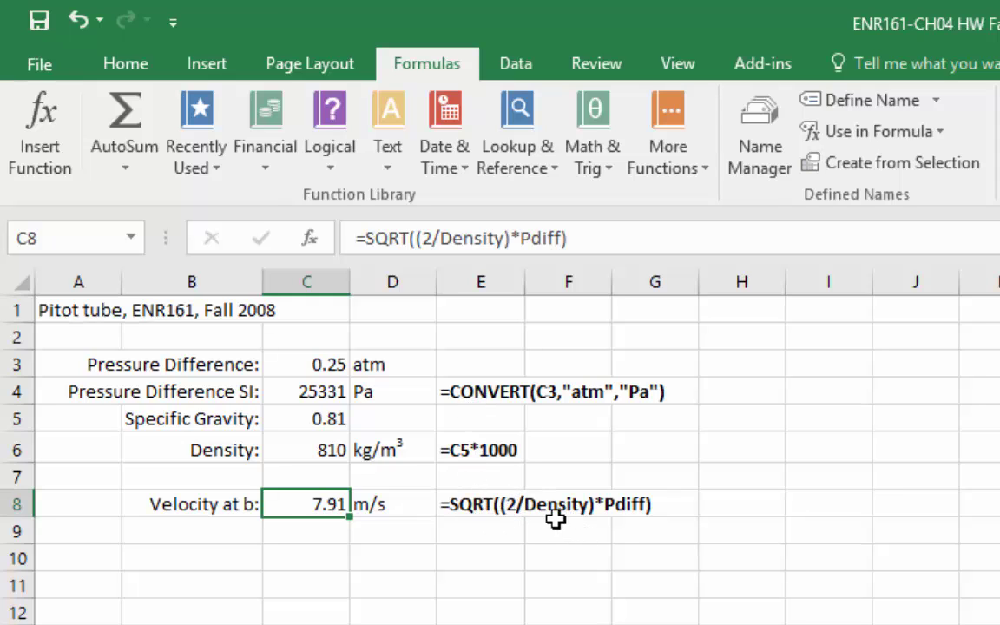
click(311, 448)
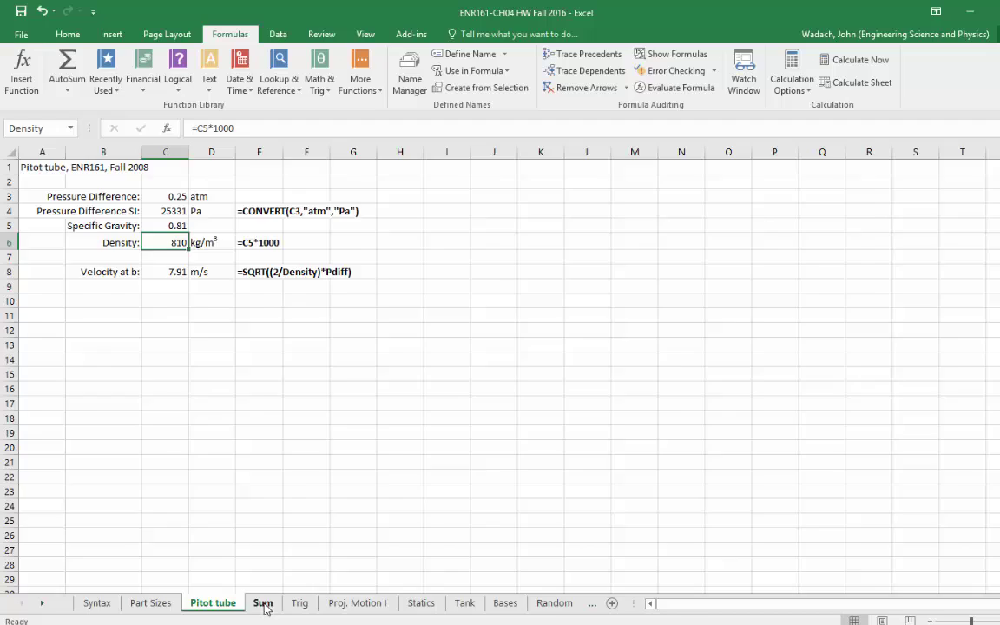
click(263, 604)
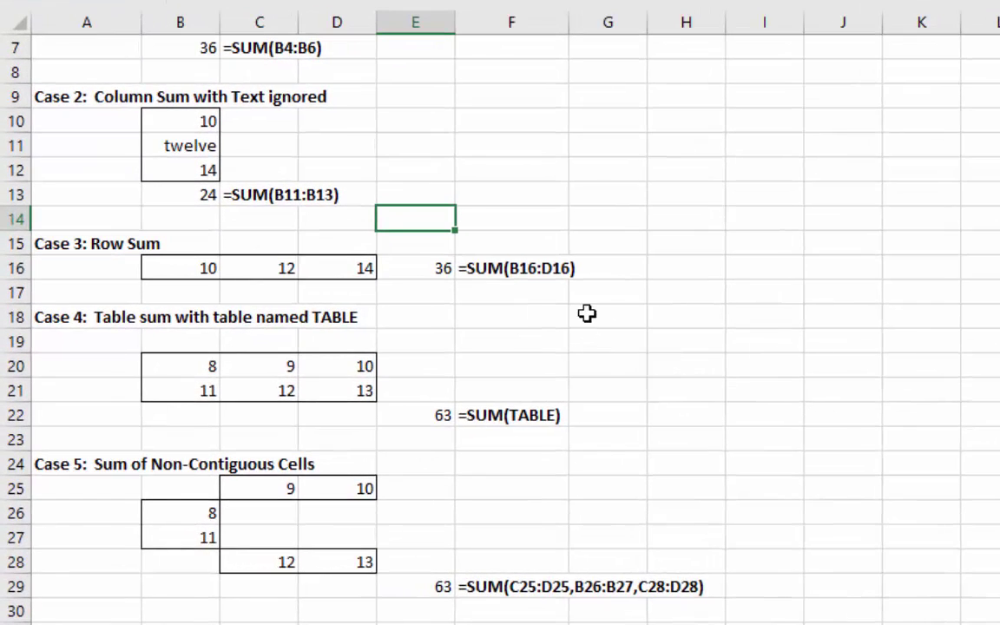
Edit the Case 2 total in B13 to =SUM(B10:B12).
scroll(294, 143, up, 2)
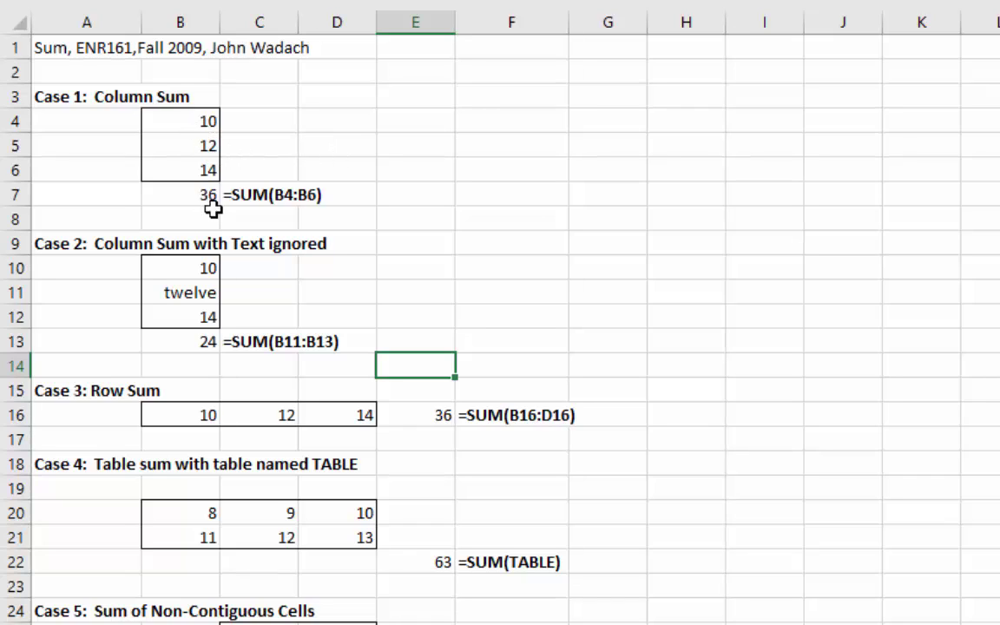
click(199, 343)
click(357, 37)
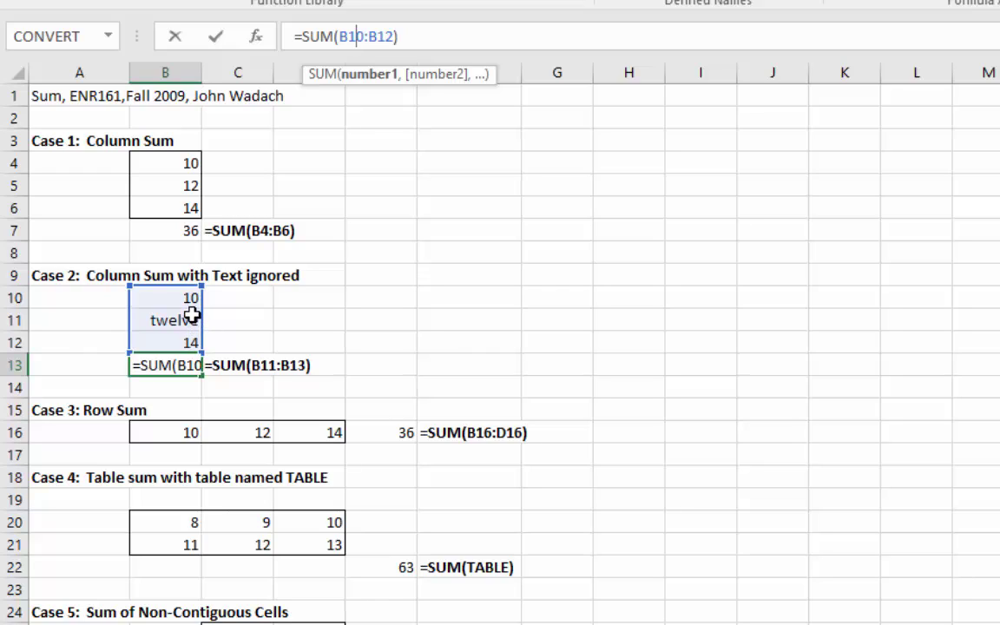
click(215, 36)
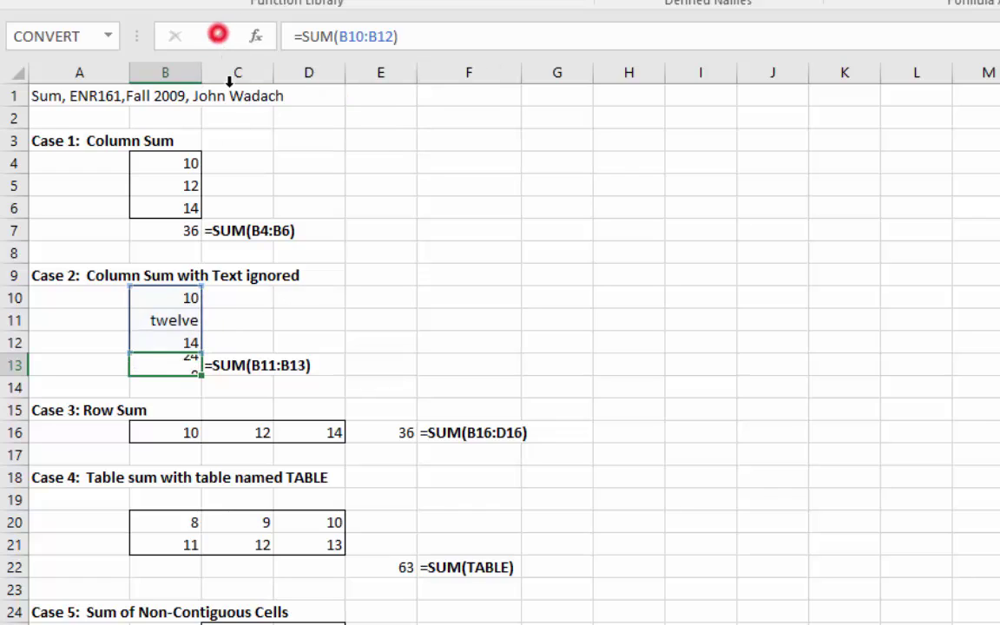
Check the text 'twelve' in B11, then select the non-contiguous sum in E29.
click(184, 320)
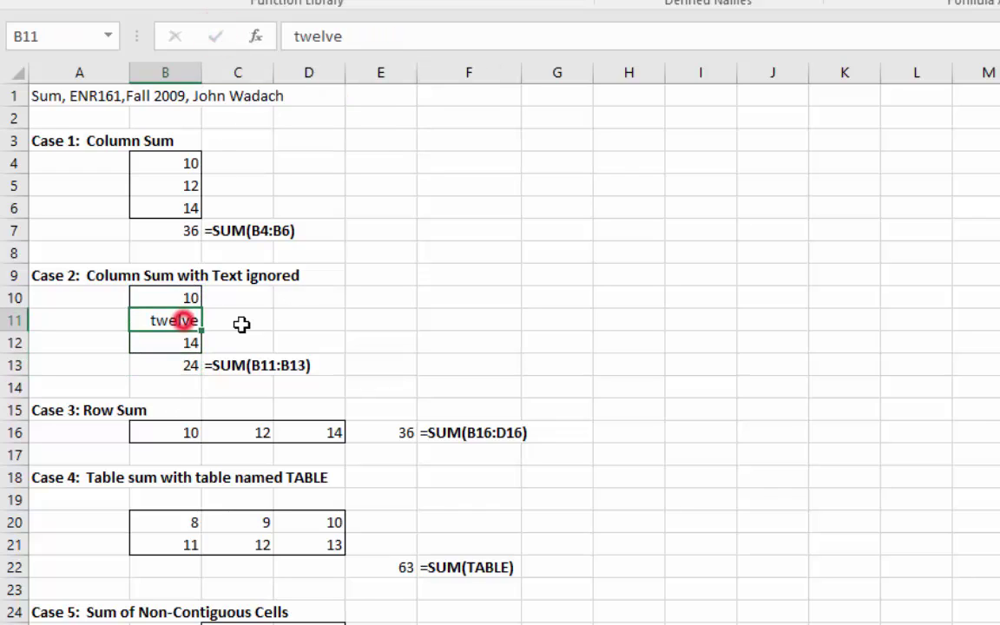
click(527, 342)
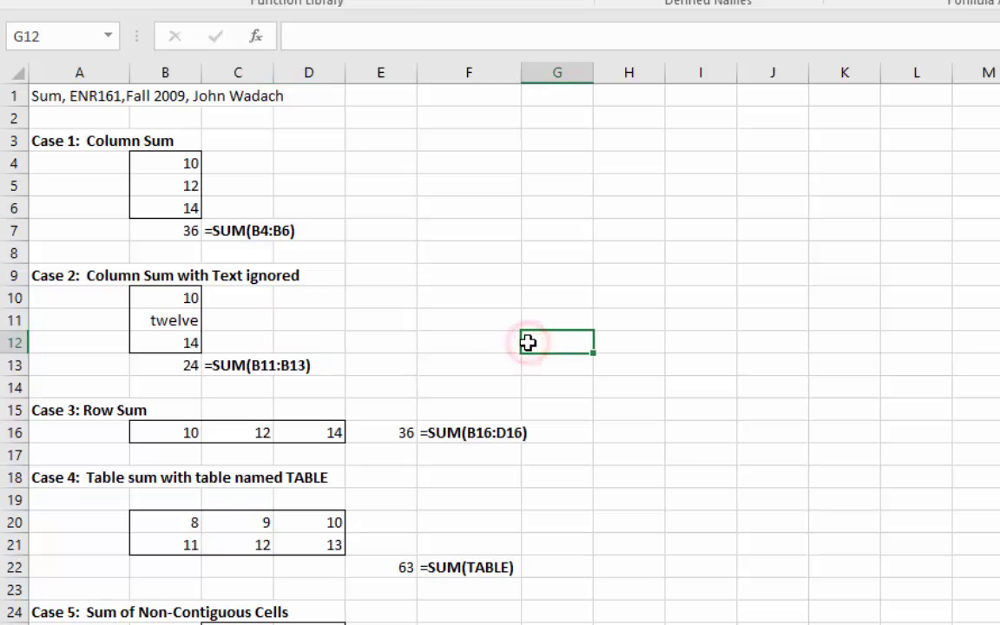
scroll(163, 432, down, 1)
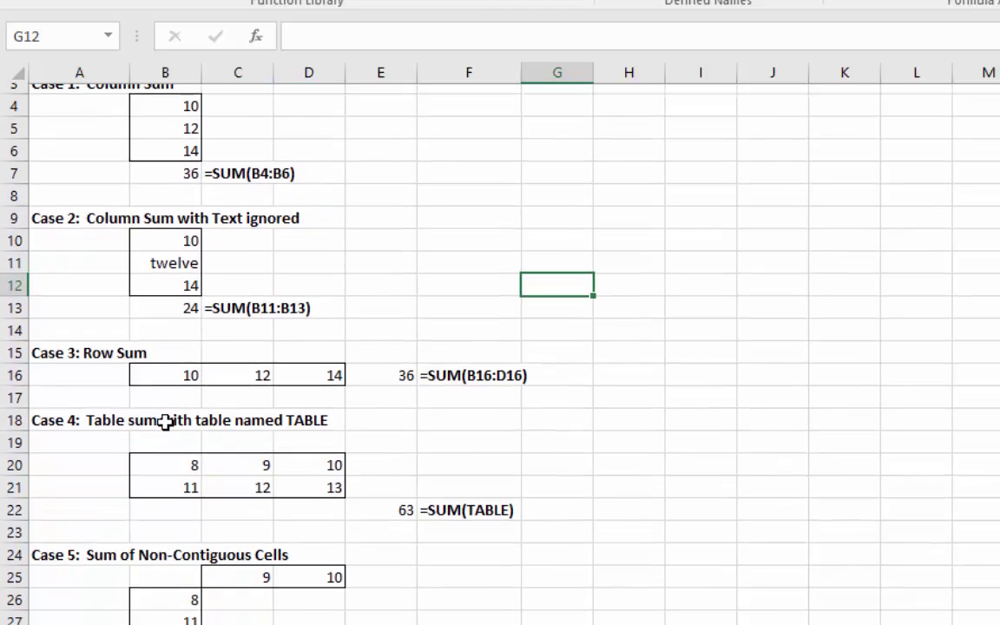
scroll(311, 470, down, 1)
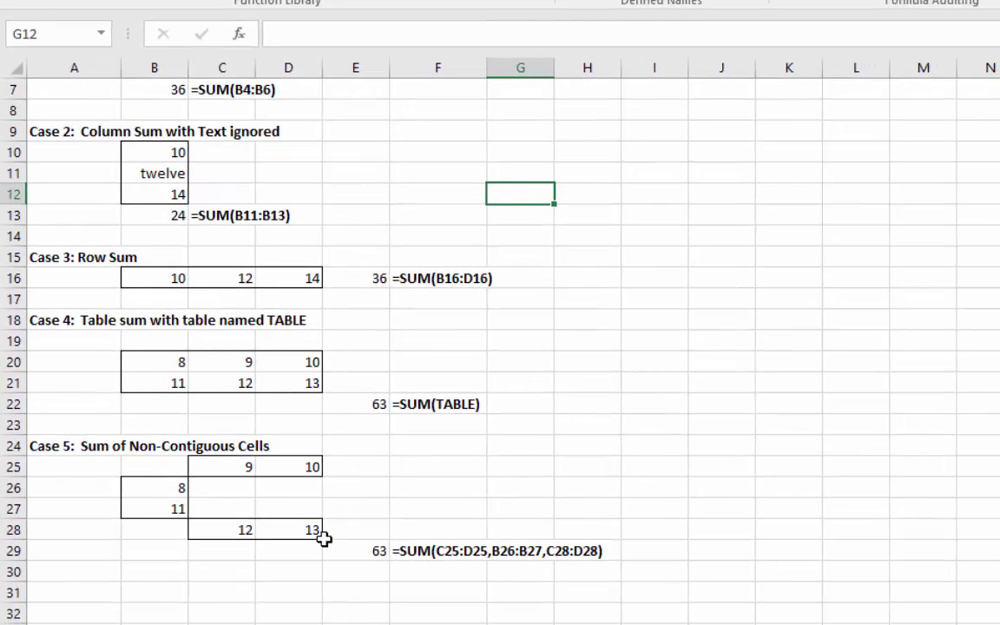
click(369, 549)
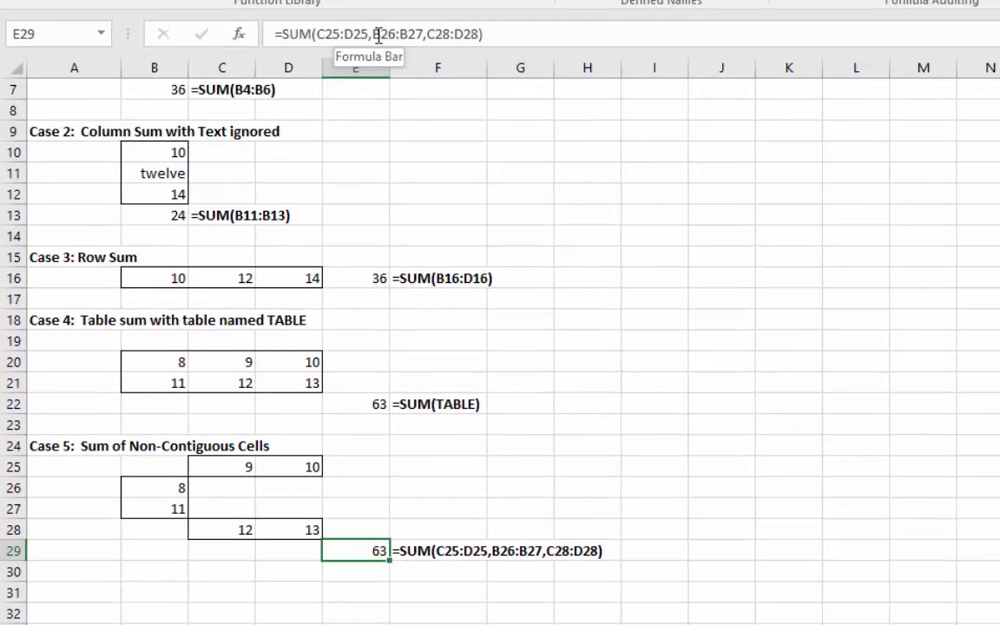
Replace the E29 arguments with C25:D25, B26:B27 and C28:D28, giving =SUM(...) totalling 63.
drag(478, 35, 334, 34)
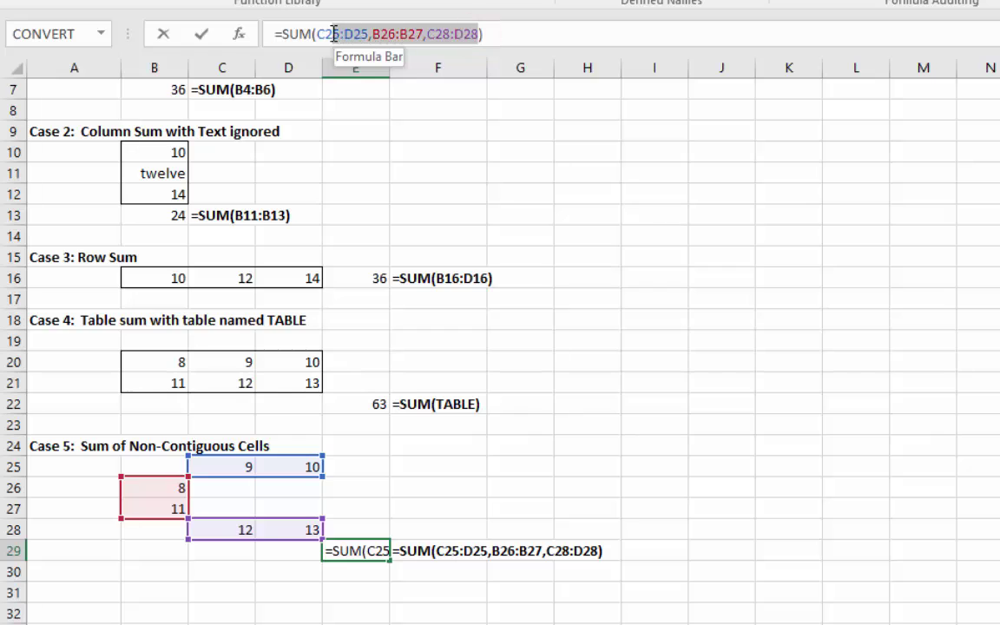
key(Delete)
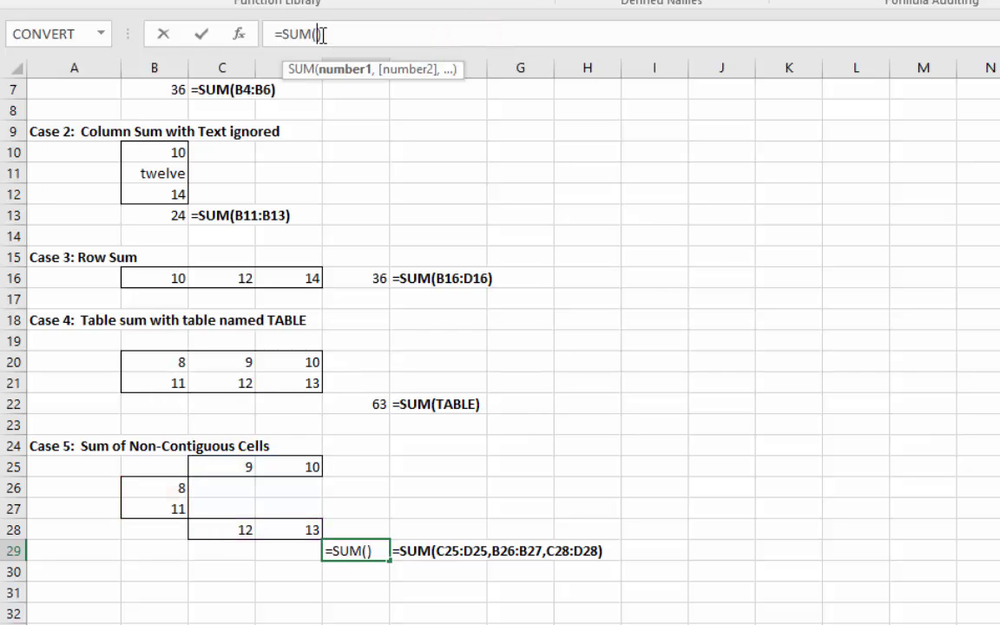
drag(217, 467, 274, 461)
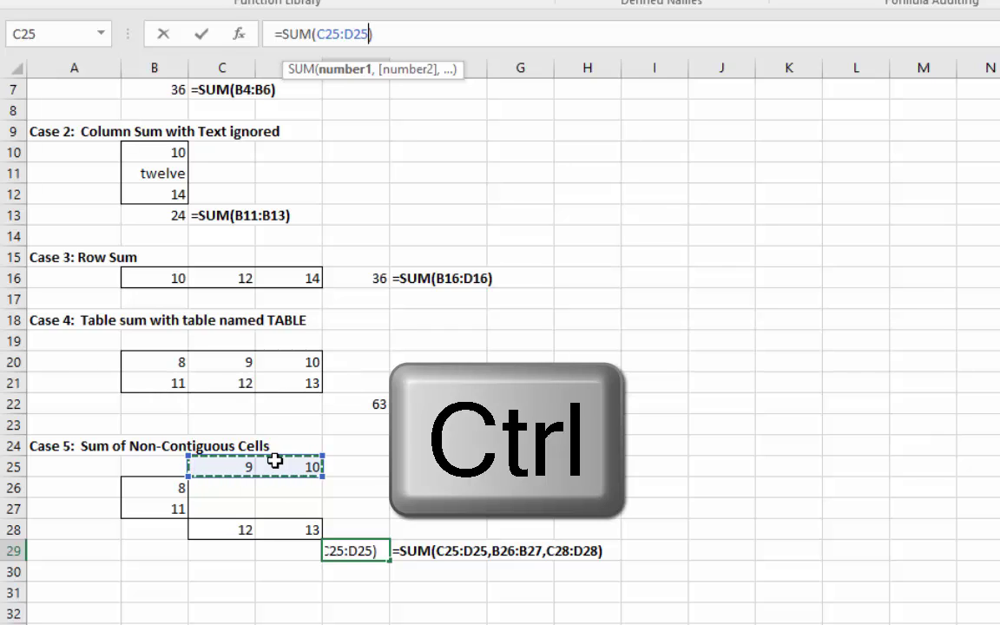
drag(177, 487, 172, 509)
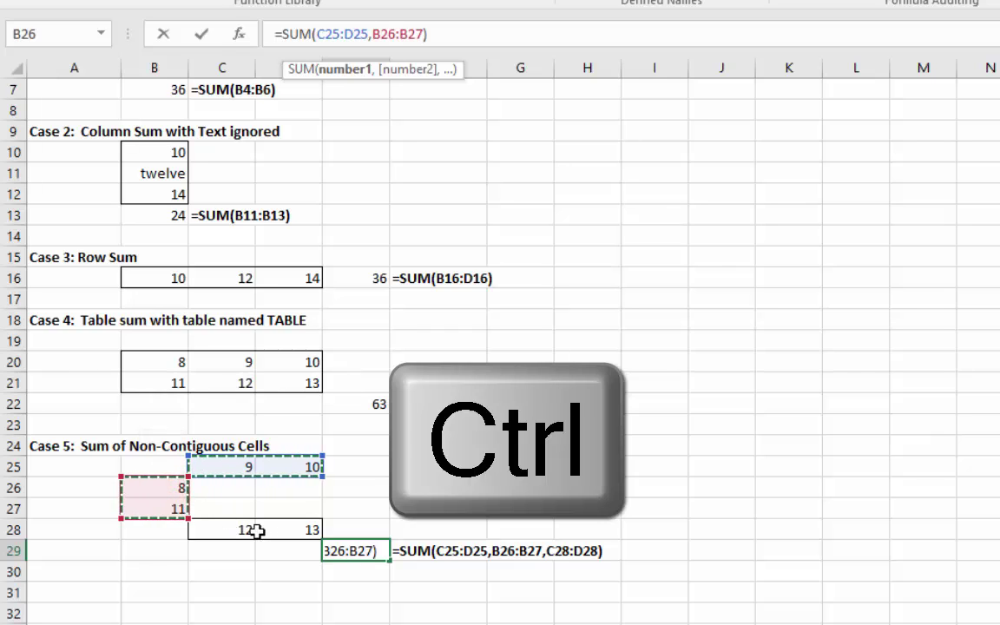
drag(223, 531, 313, 528)
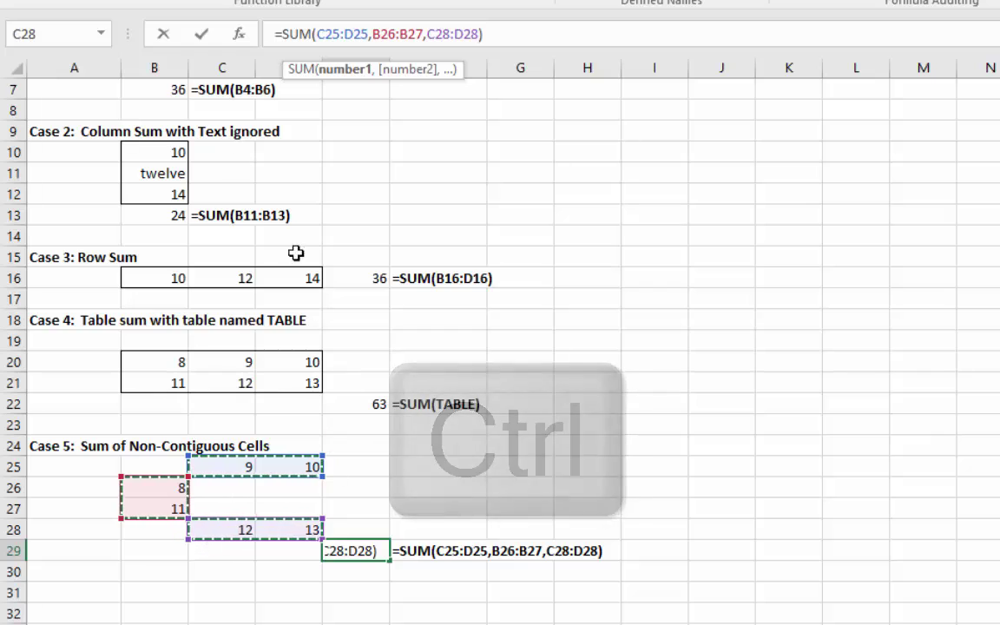
click(200, 34)
click(763, 587)
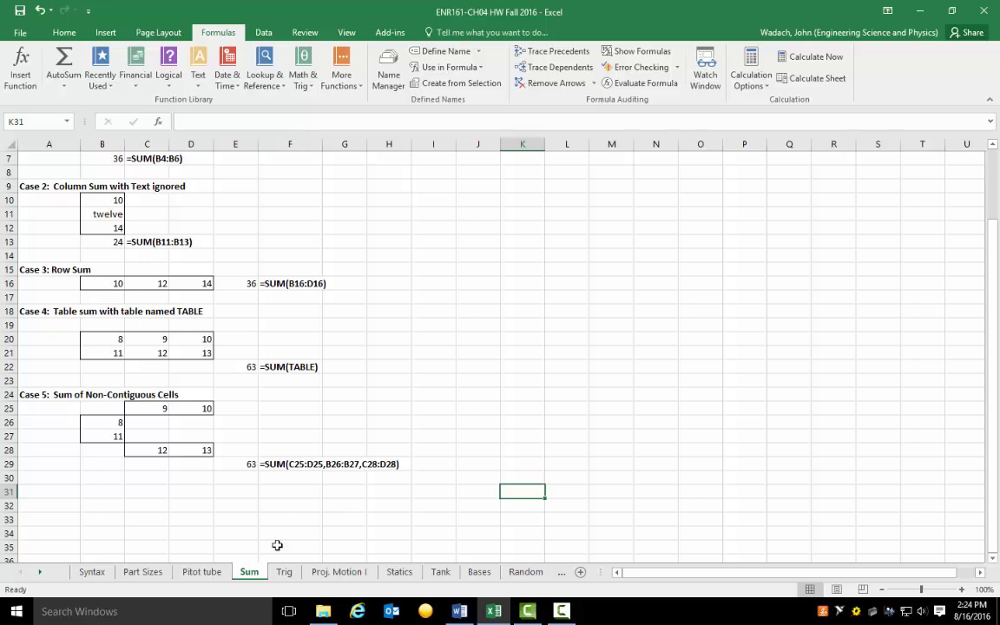
click(284, 572)
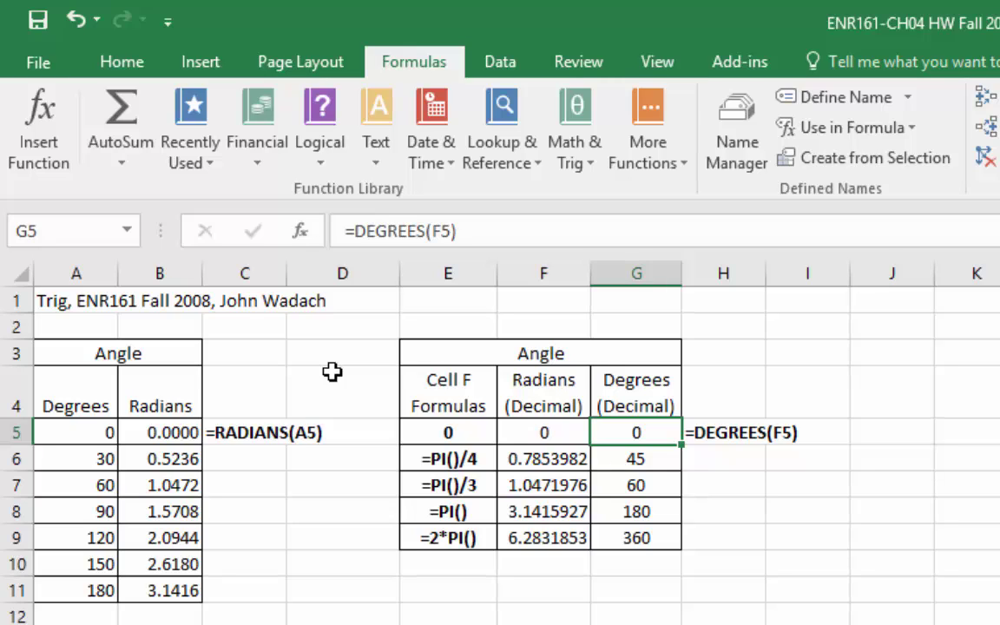
click(150, 433)
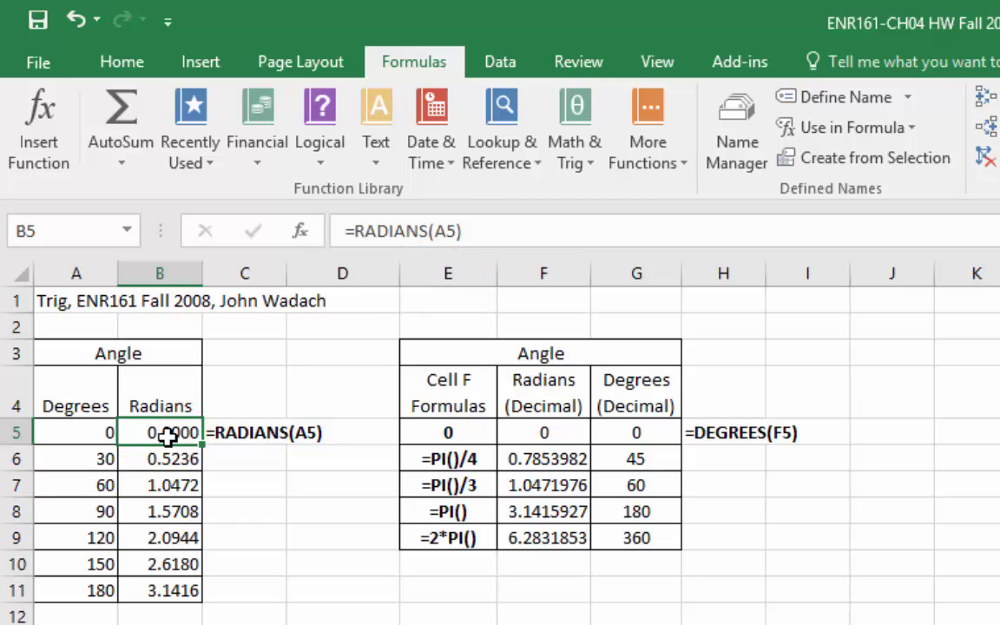
click(343, 624)
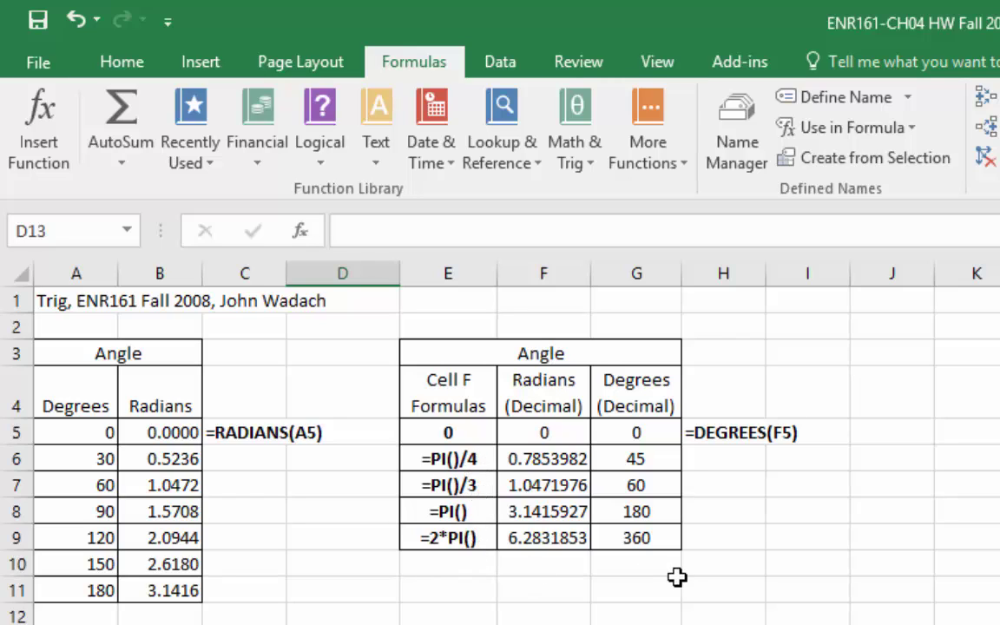
click(537, 432)
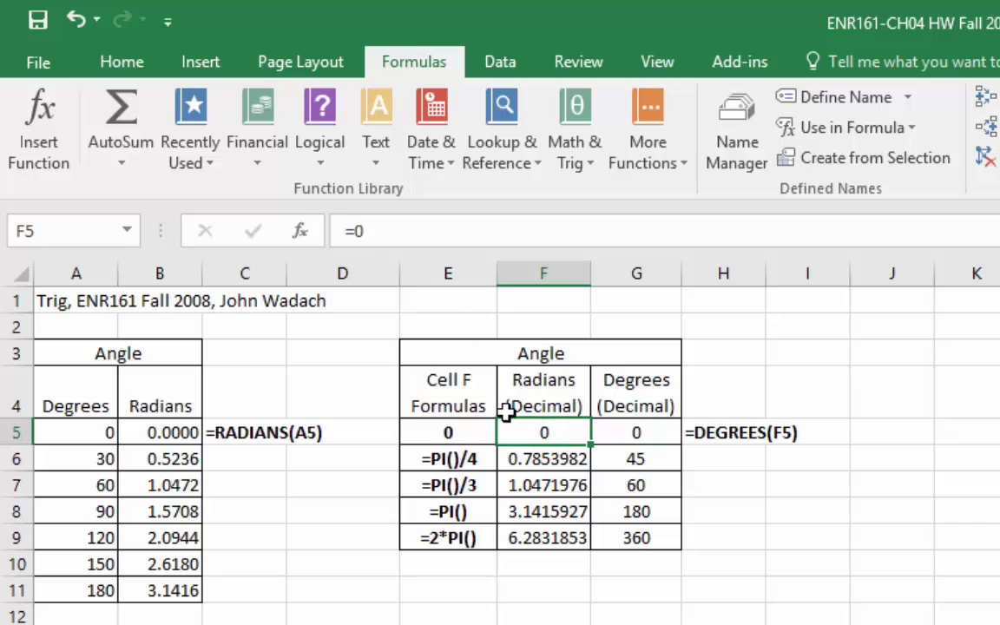
click(547, 460)
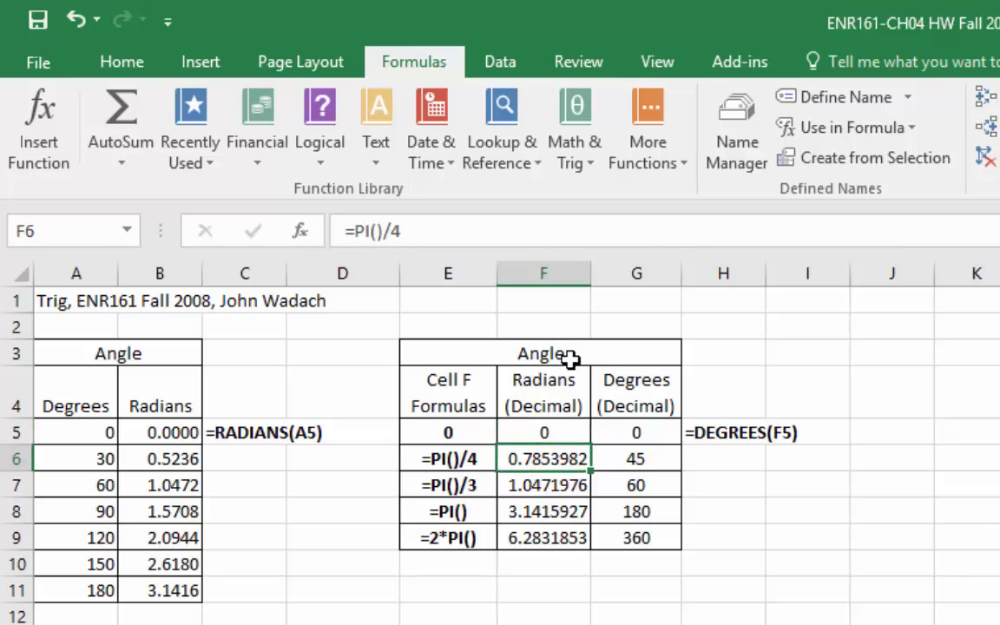
click(556, 490)
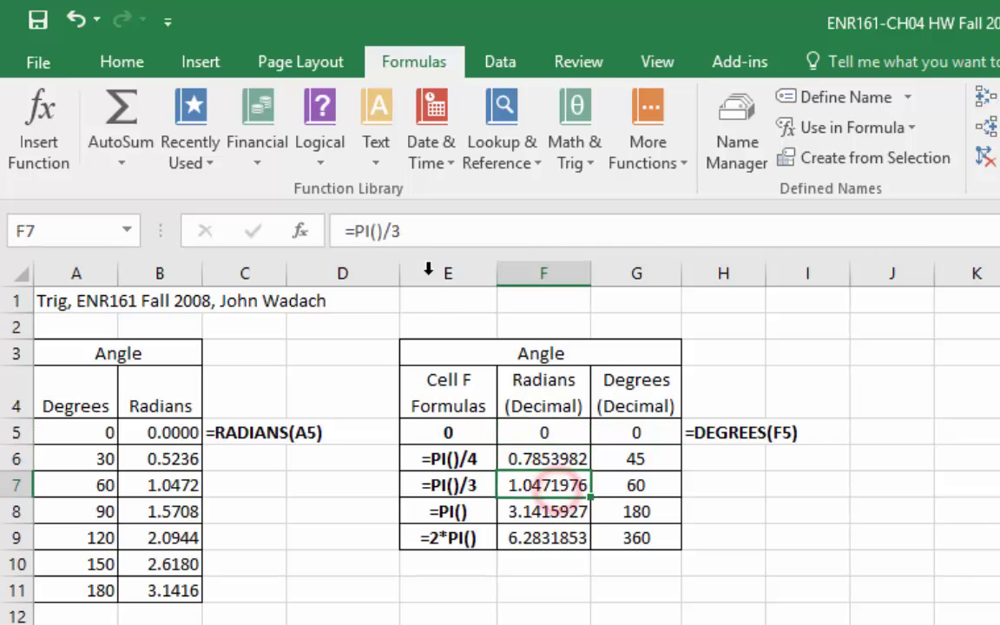
click(555, 514)
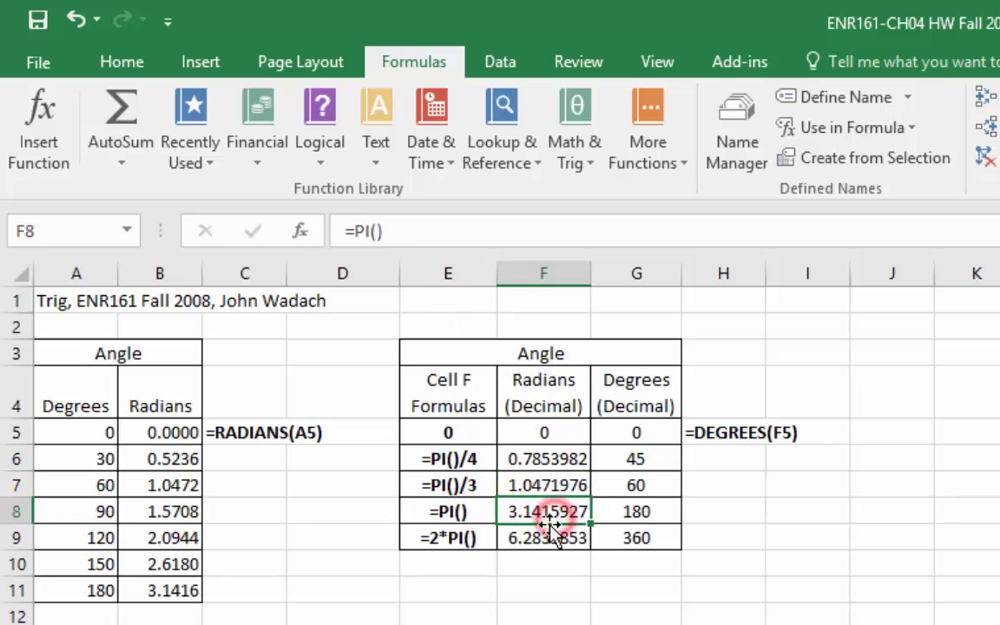
click(547, 535)
click(640, 434)
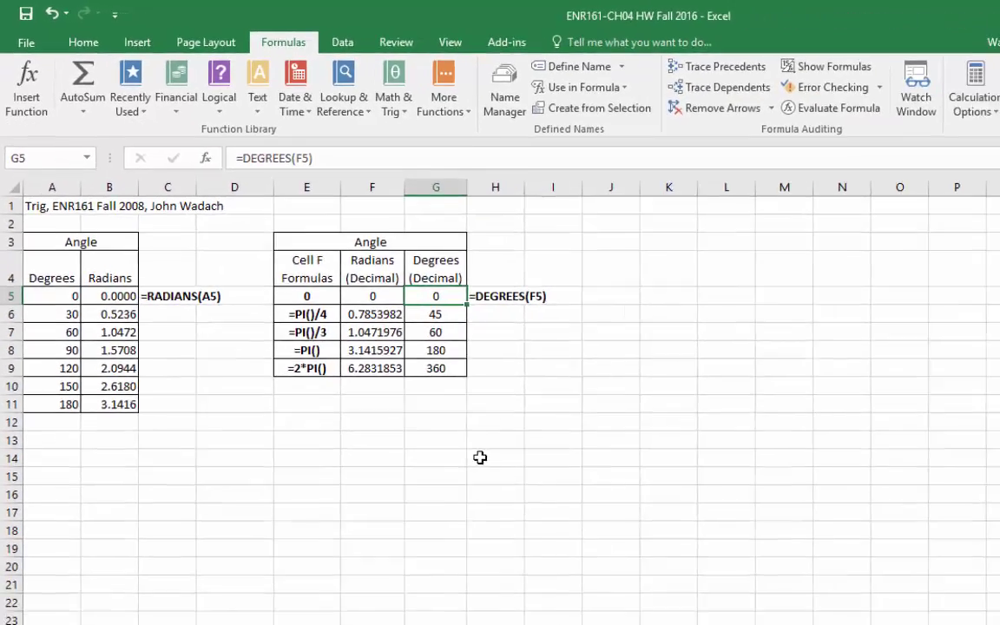
click(480, 458)
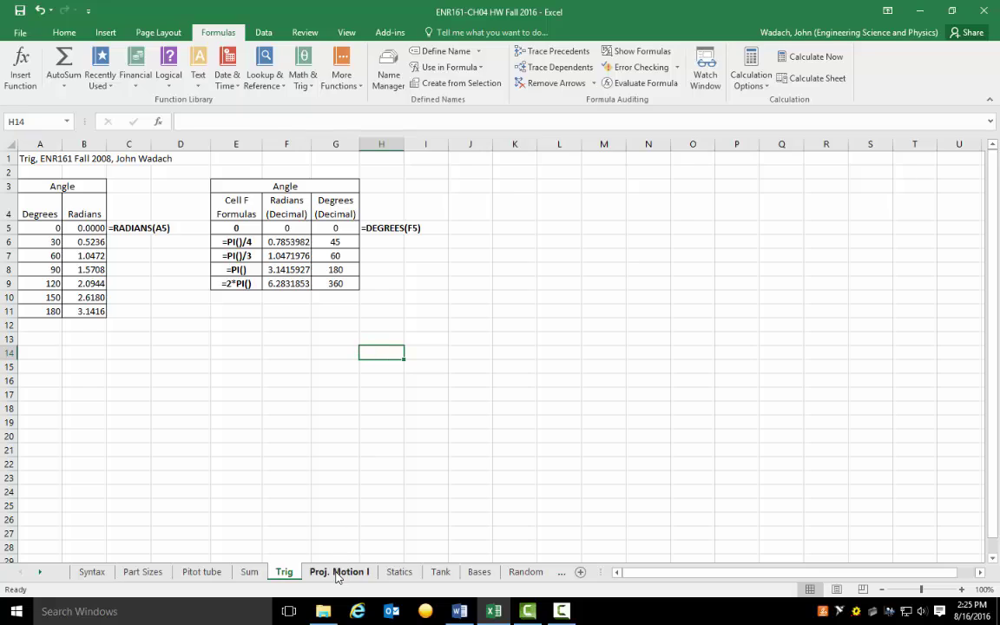
On the Proj. Motion I sheet, inspect C6's Voy formula =Vo*SIN(RADIANS(Angle)).
click(336, 573)
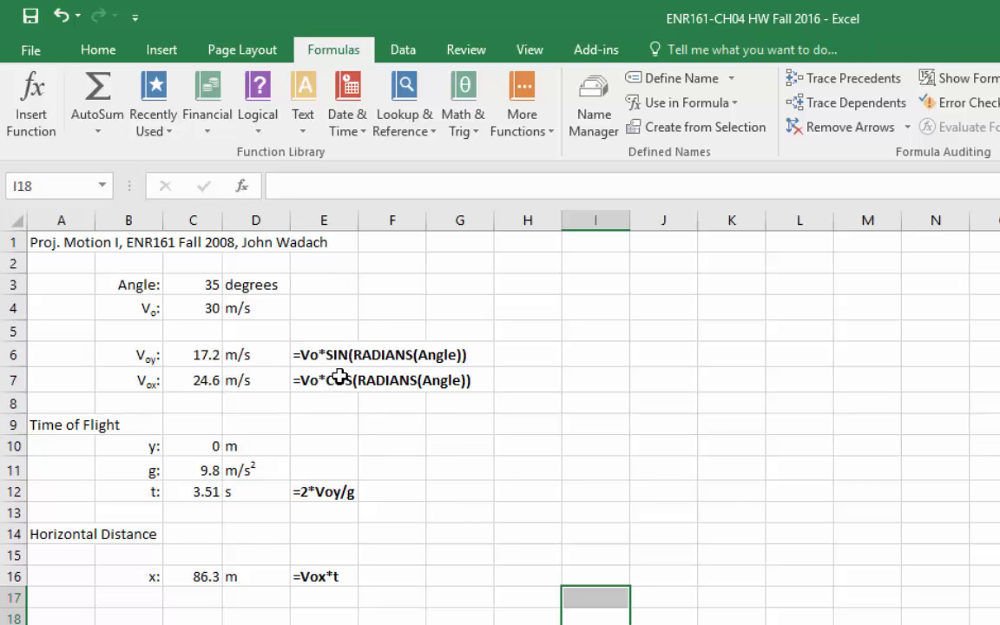
click(196, 356)
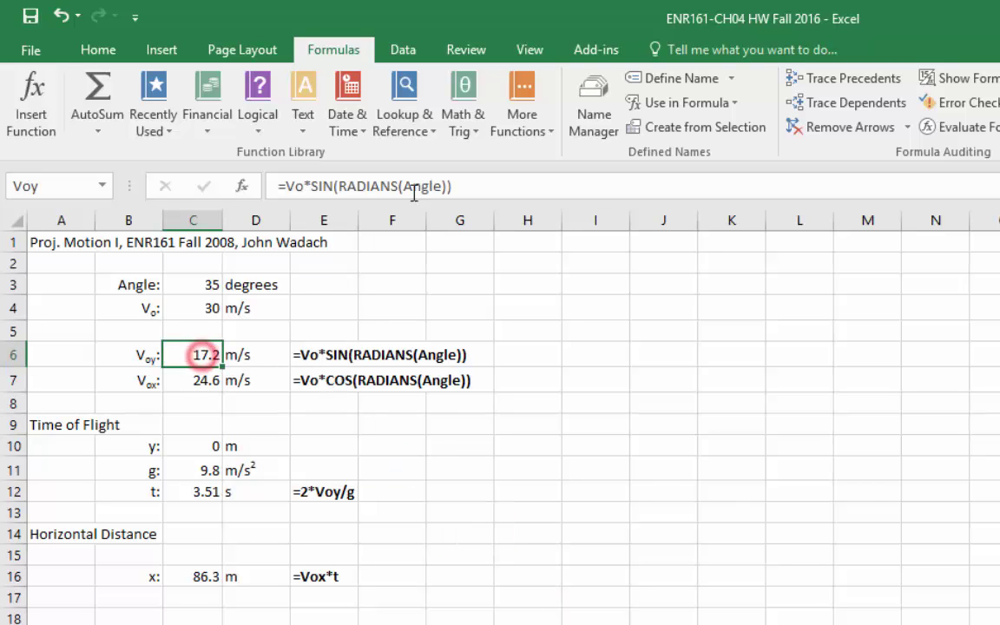
click(368, 186)
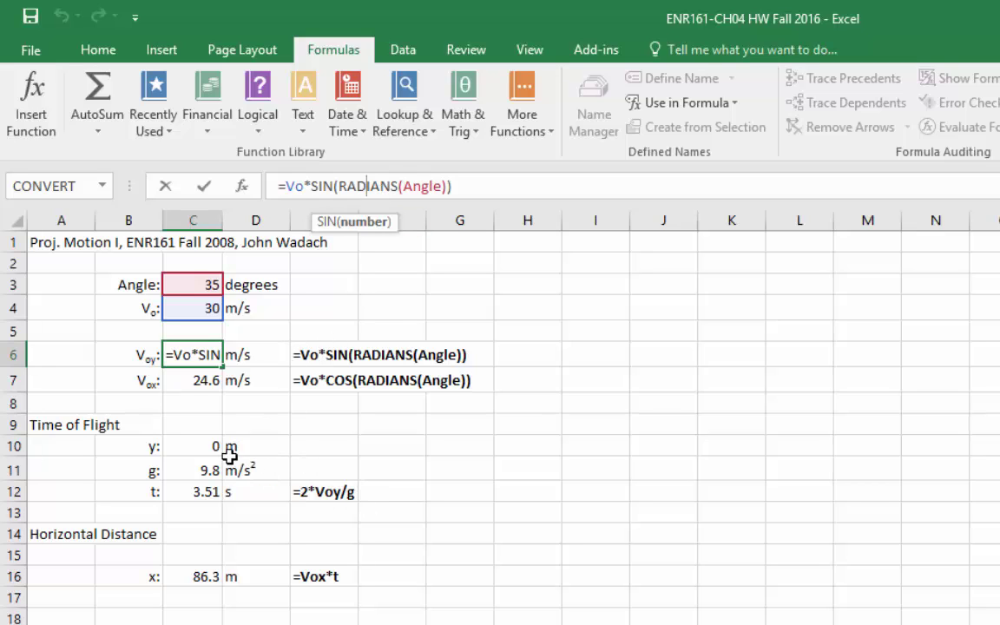
Inspect the time of flight formula in C12 and horizontal distance formula in C16.
click(205, 469)
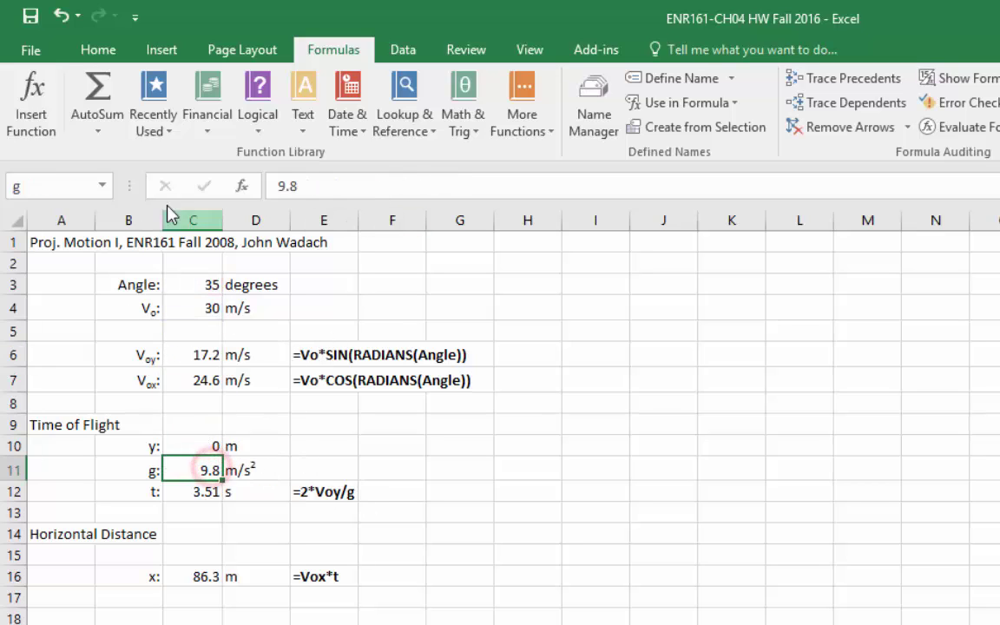
click(199, 490)
click(202, 575)
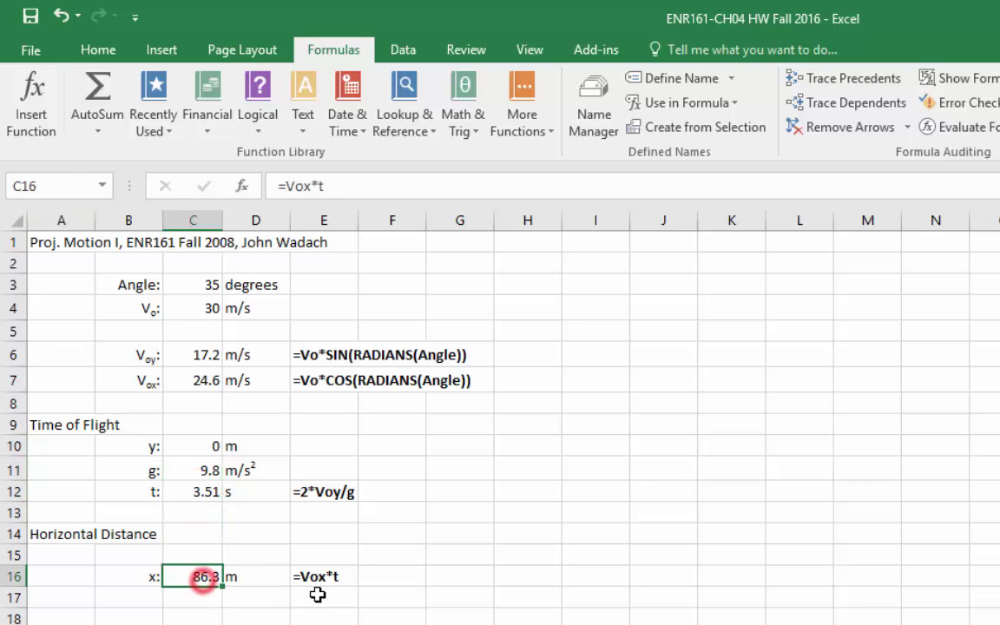
click(508, 556)
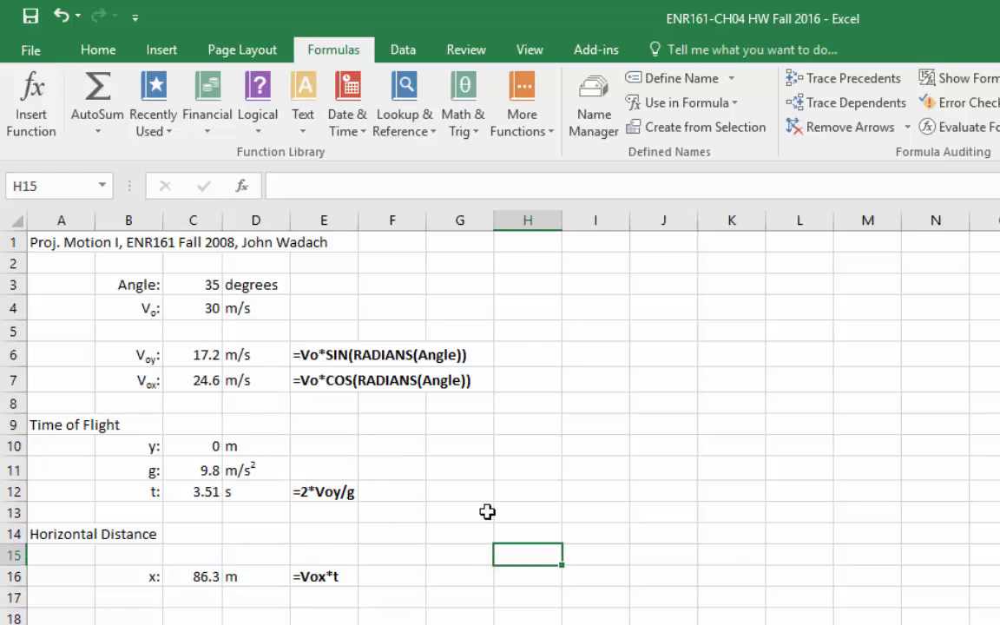
Change Vo to 40, restore it to 30, and switch to the Statics sheet.
click(211, 310)
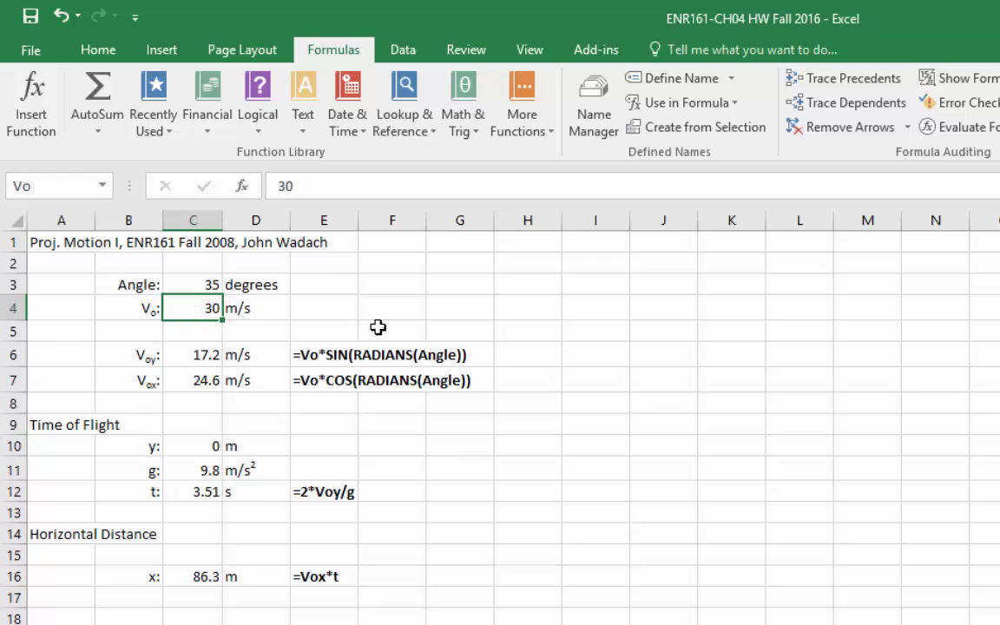
text(4)
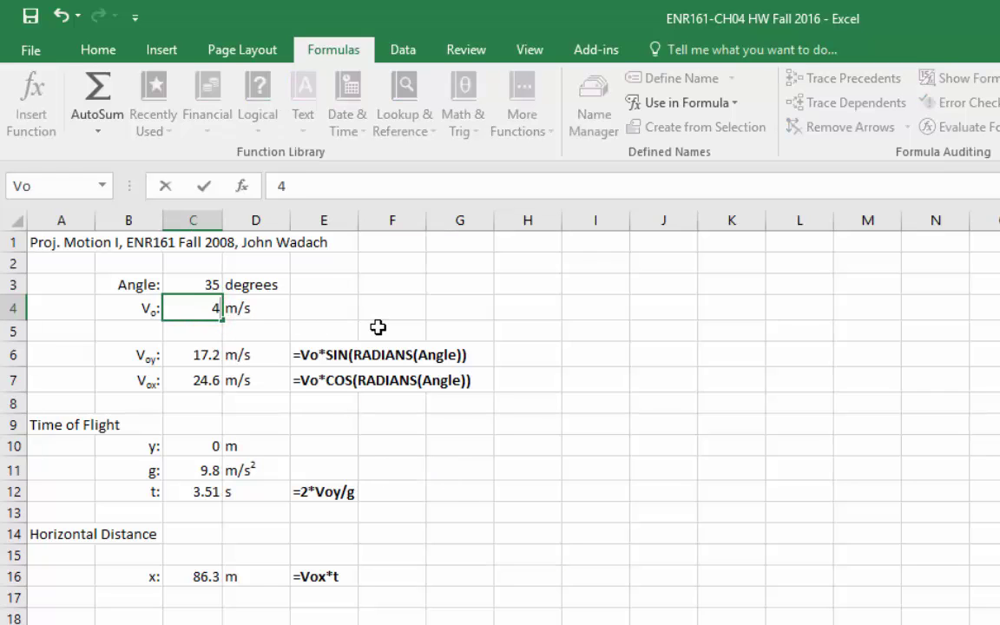
key(Return)
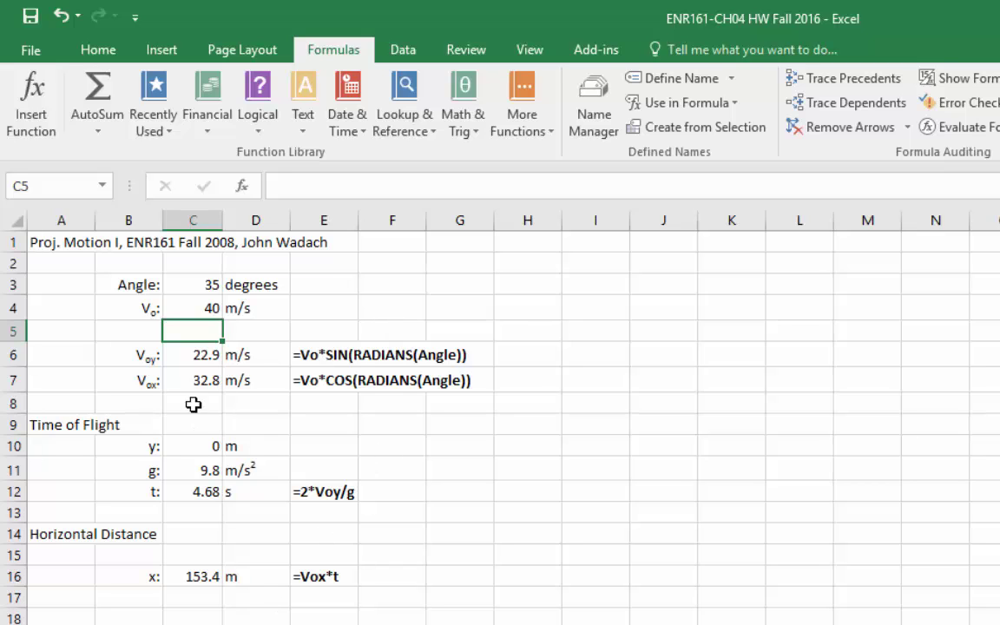
click(205, 307)
text(30)
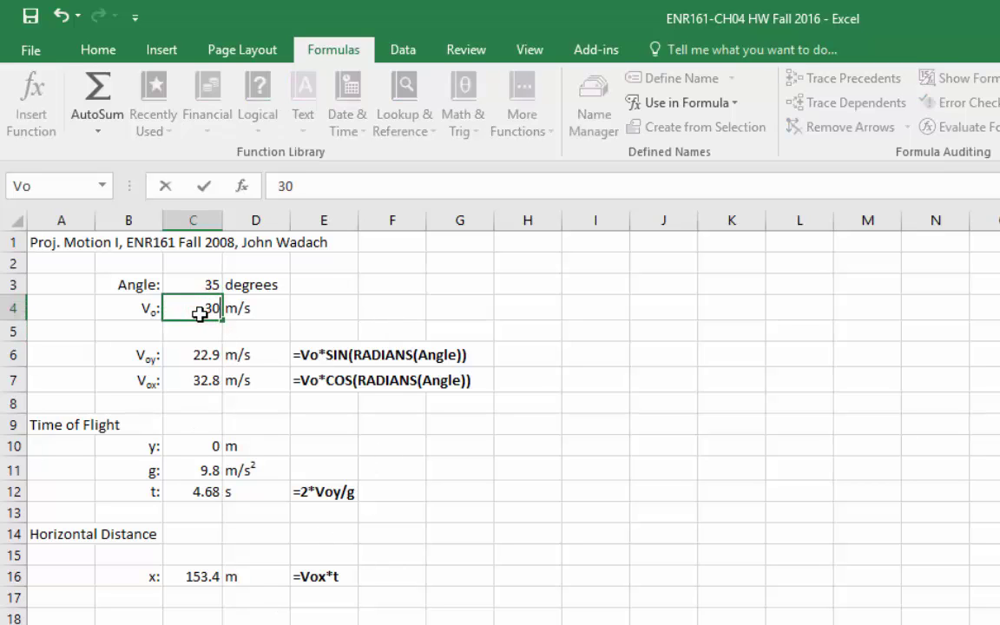
key(Return)
click(587, 554)
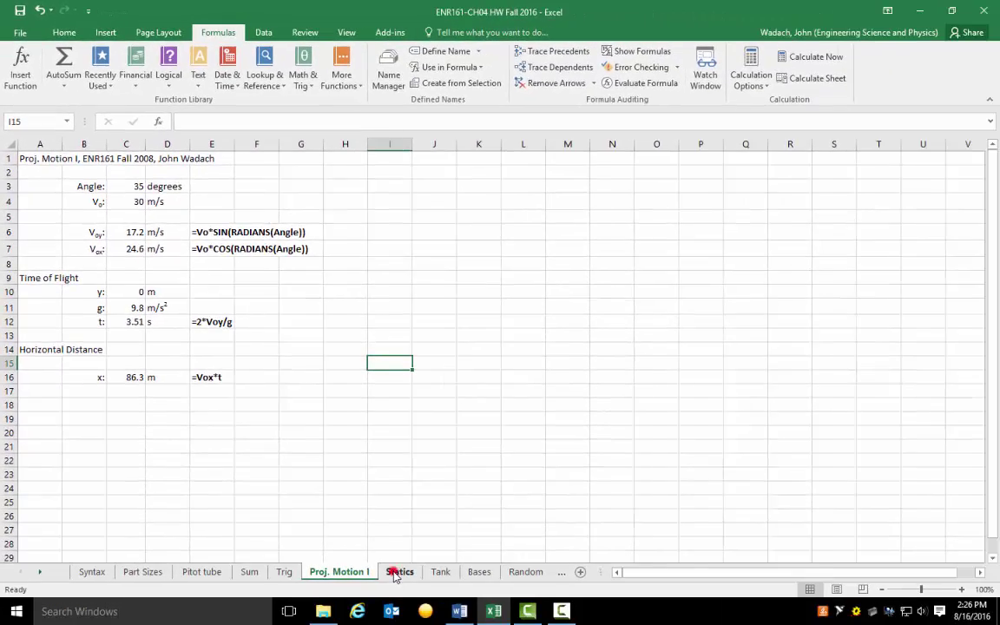
click(398, 572)
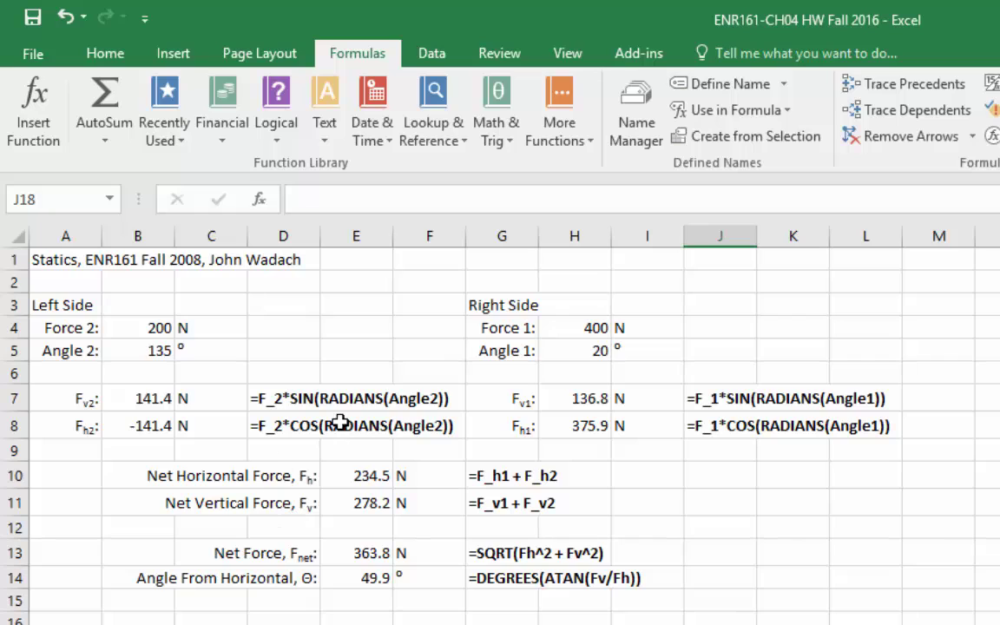
Check the defined names of the Force 2 and Angle 2 cells, such as Angle2.
click(149, 350)
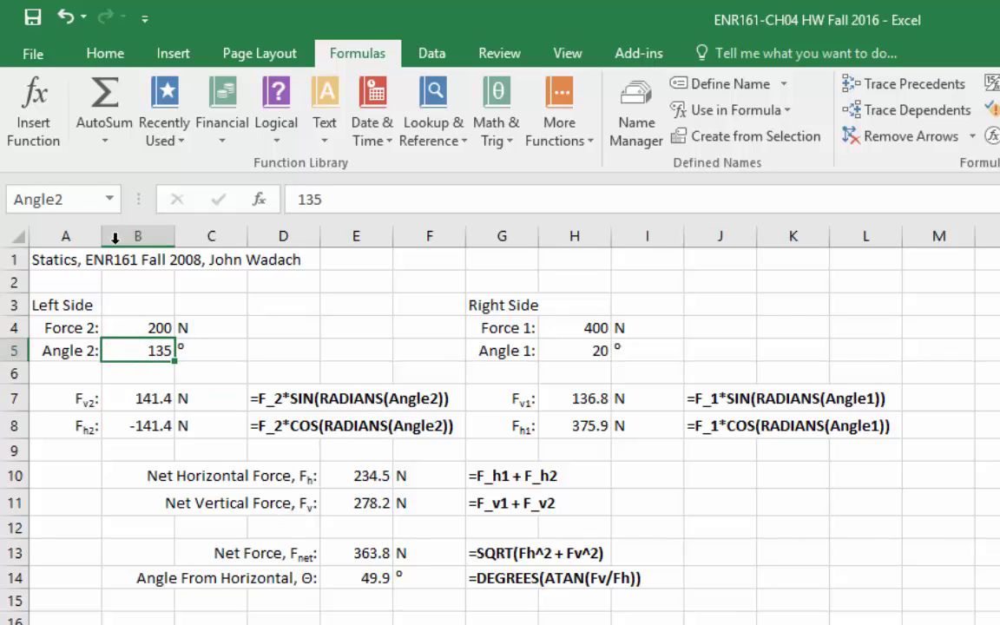
click(138, 328)
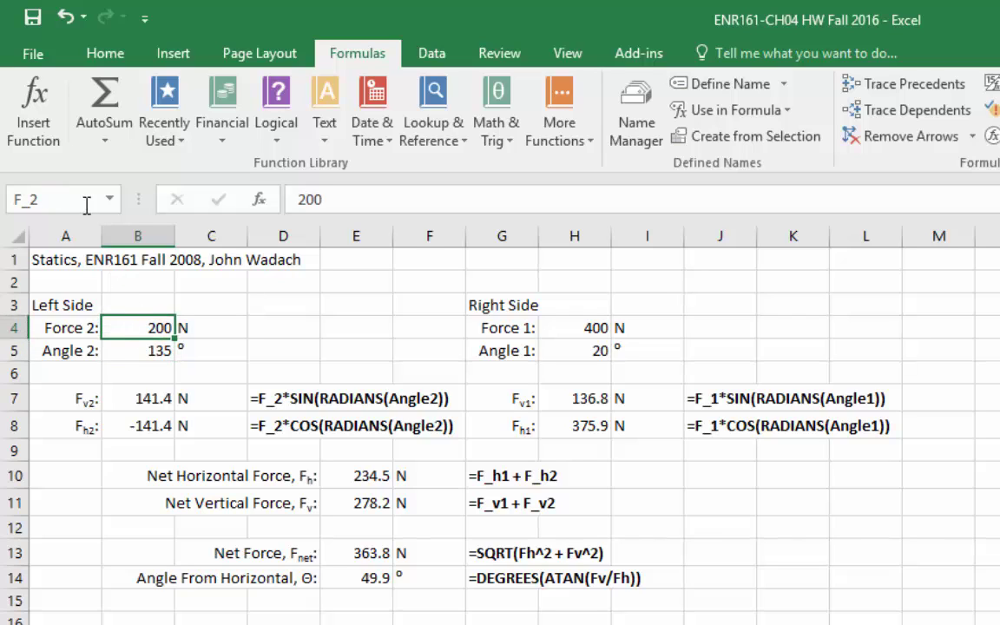
click(129, 349)
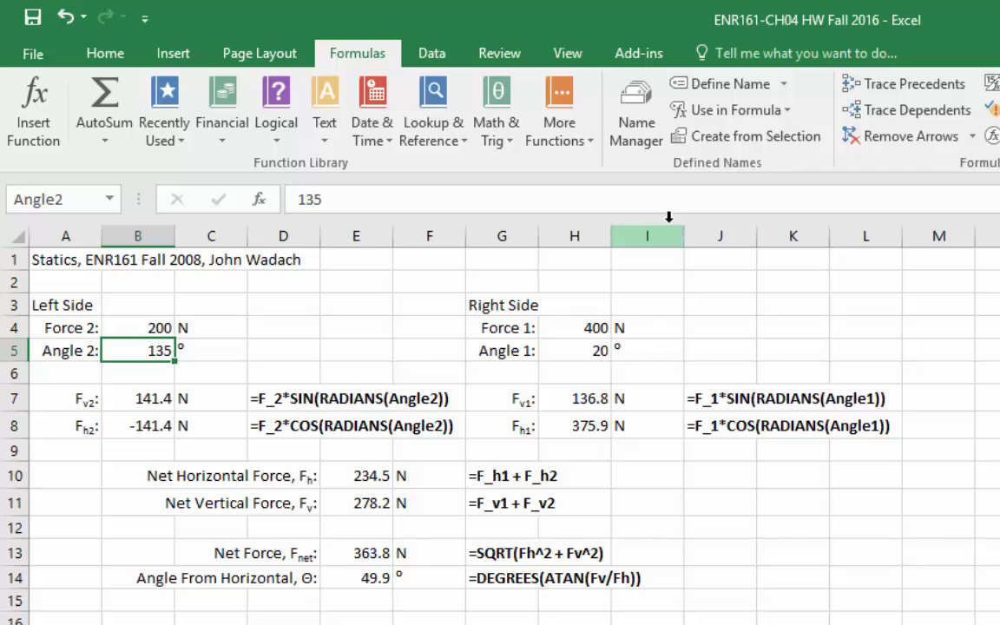
click(797, 299)
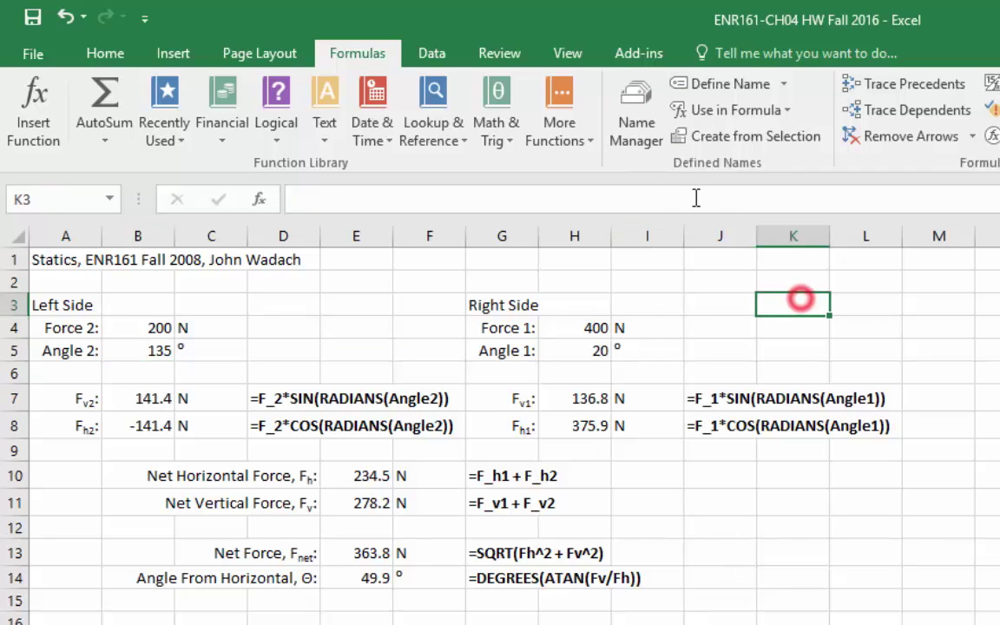
In Name Manager, preview the New Name scope choices, then cancel and close without adding a name.
click(642, 120)
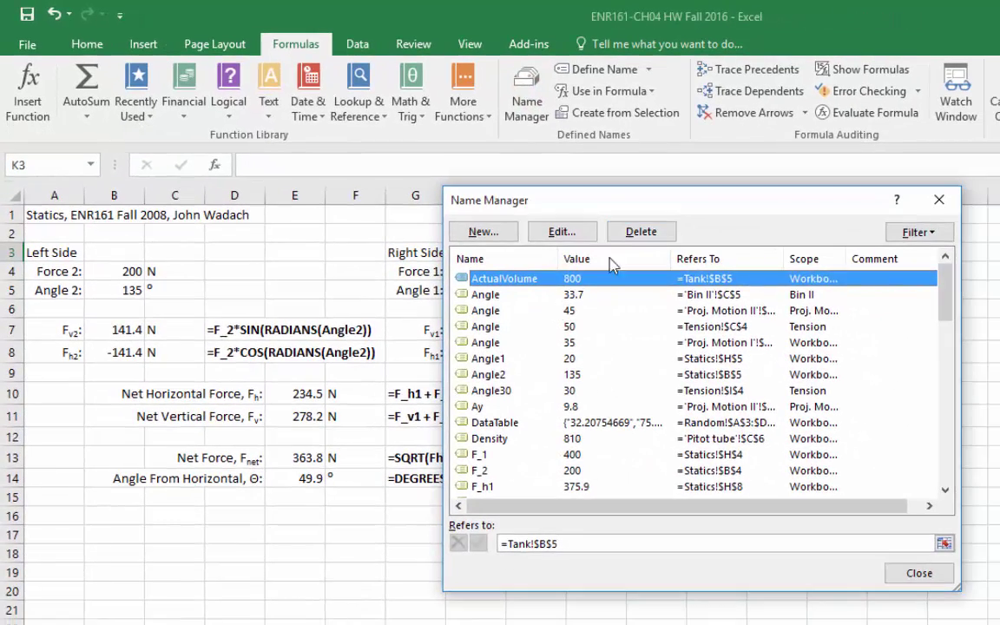
click(486, 232)
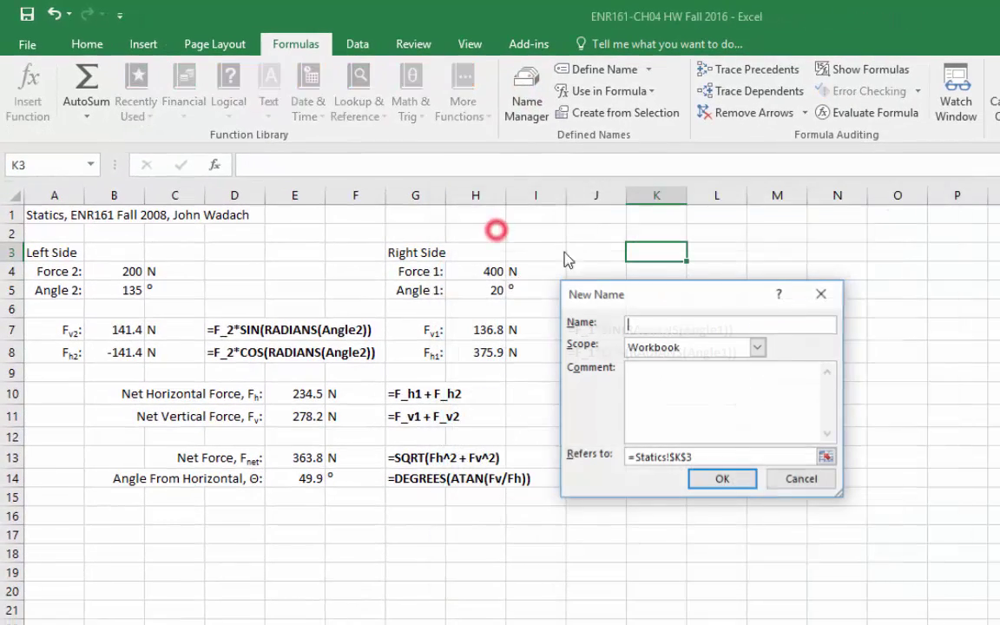
click(757, 346)
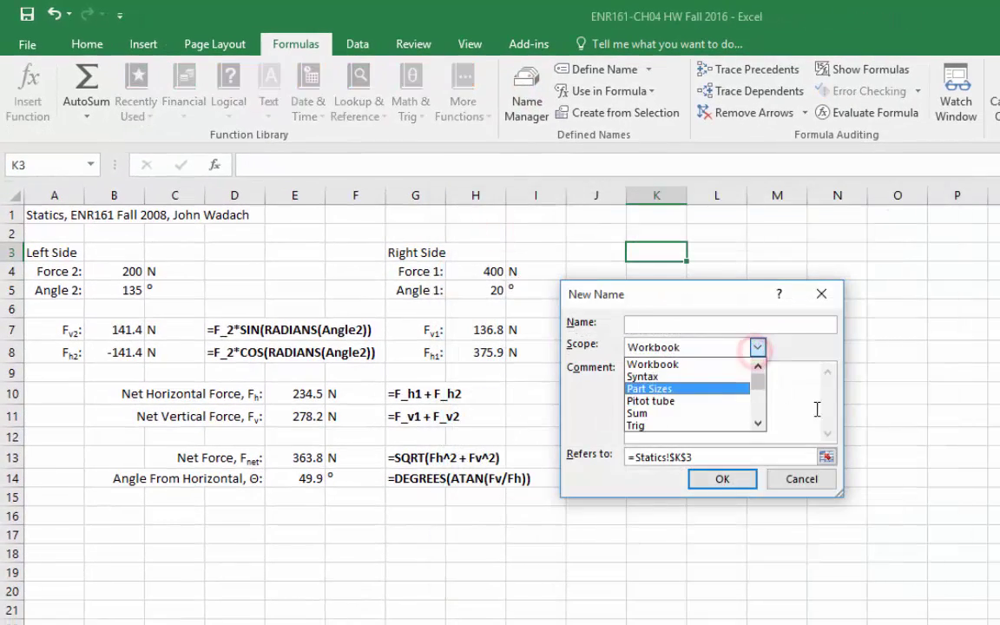
click(800, 480)
click(800, 480)
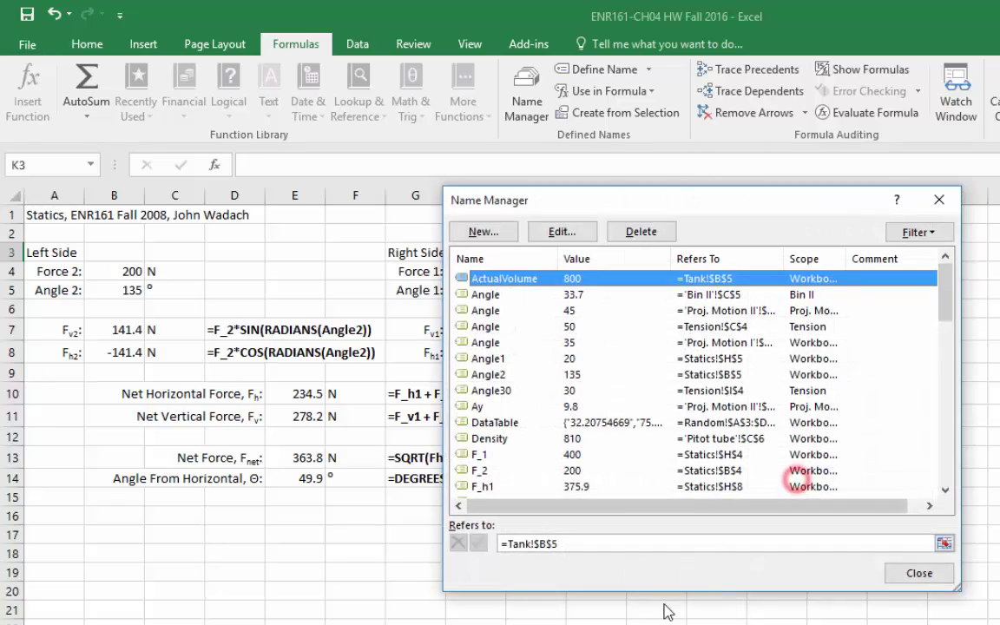
click(909, 576)
click(777, 624)
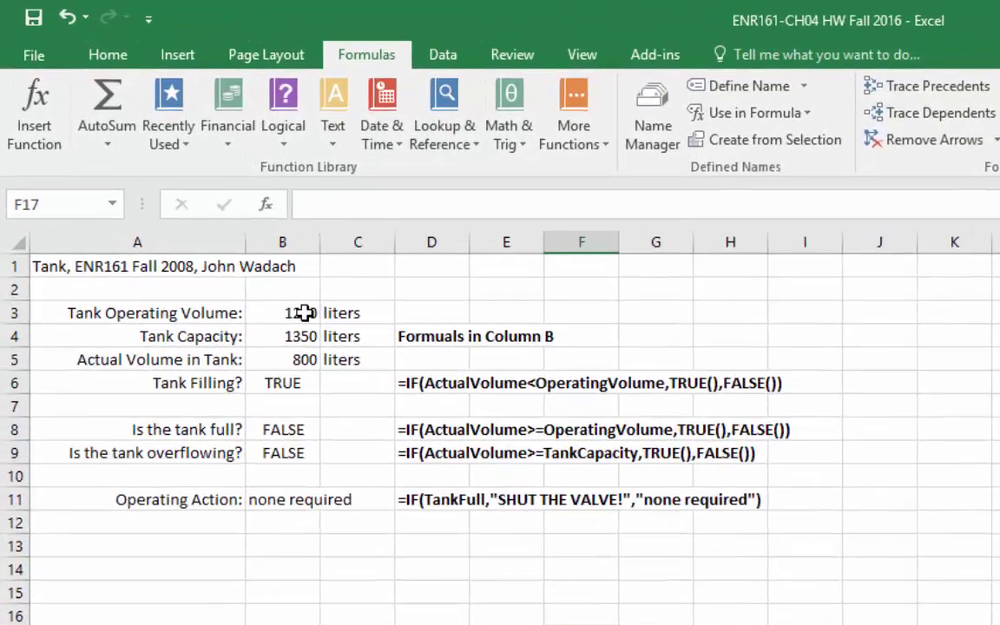
click(182, 186)
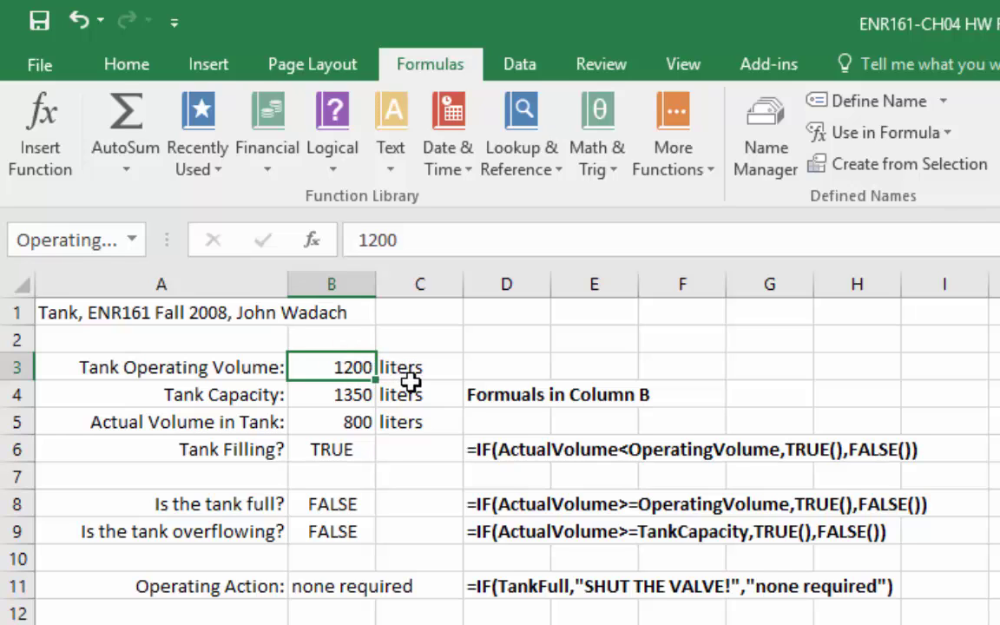
click(355, 392)
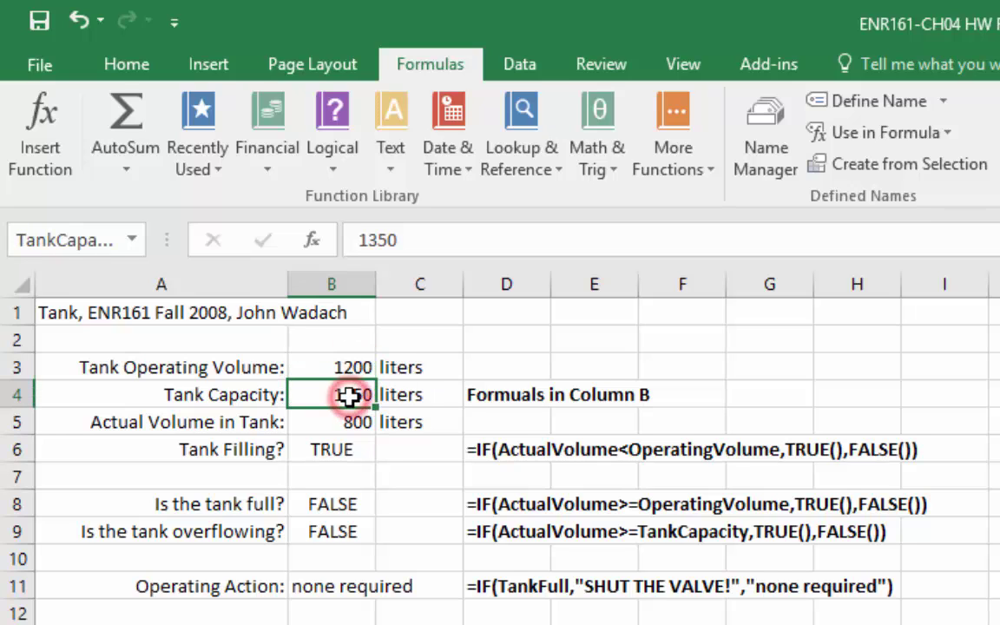
click(344, 368)
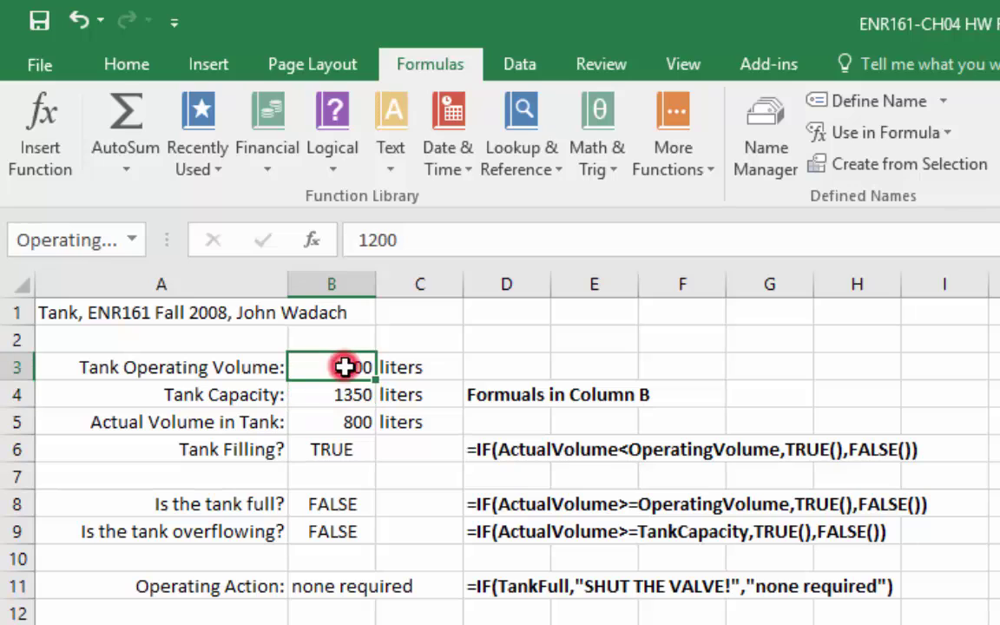
click(132, 237)
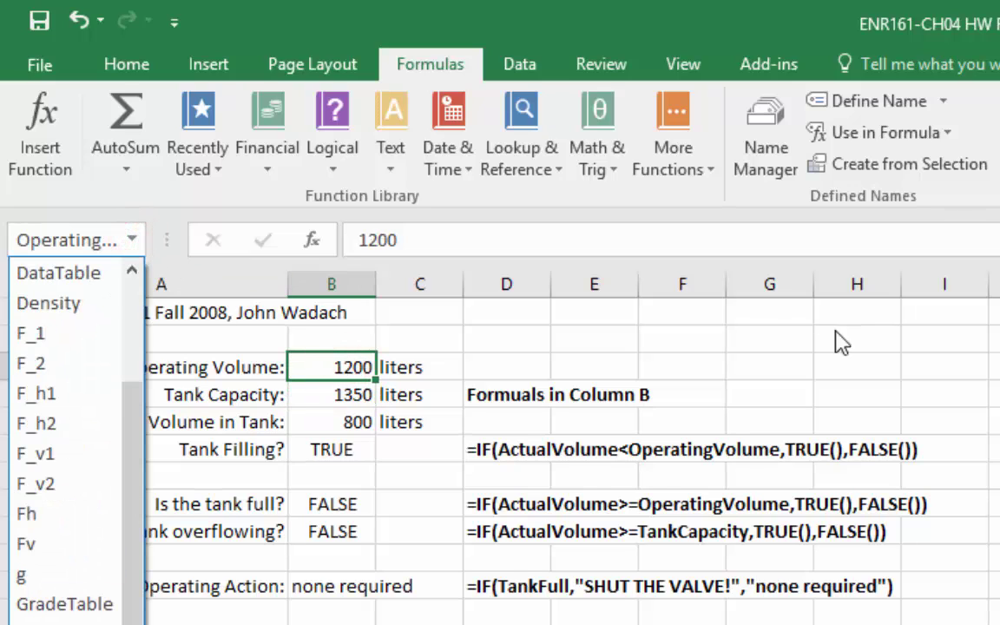
click(759, 335)
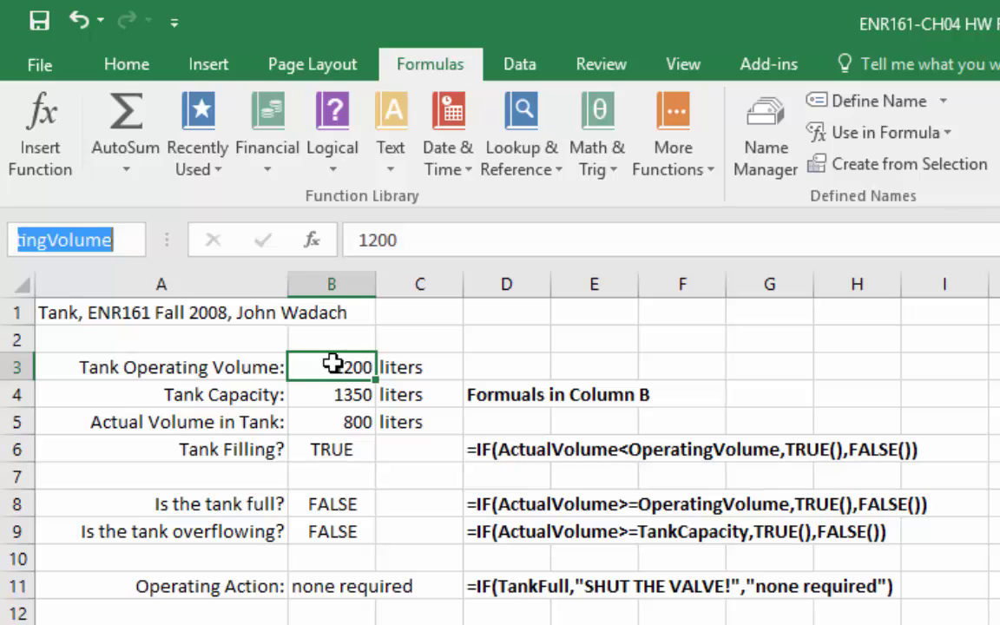
click(594, 365)
click(348, 369)
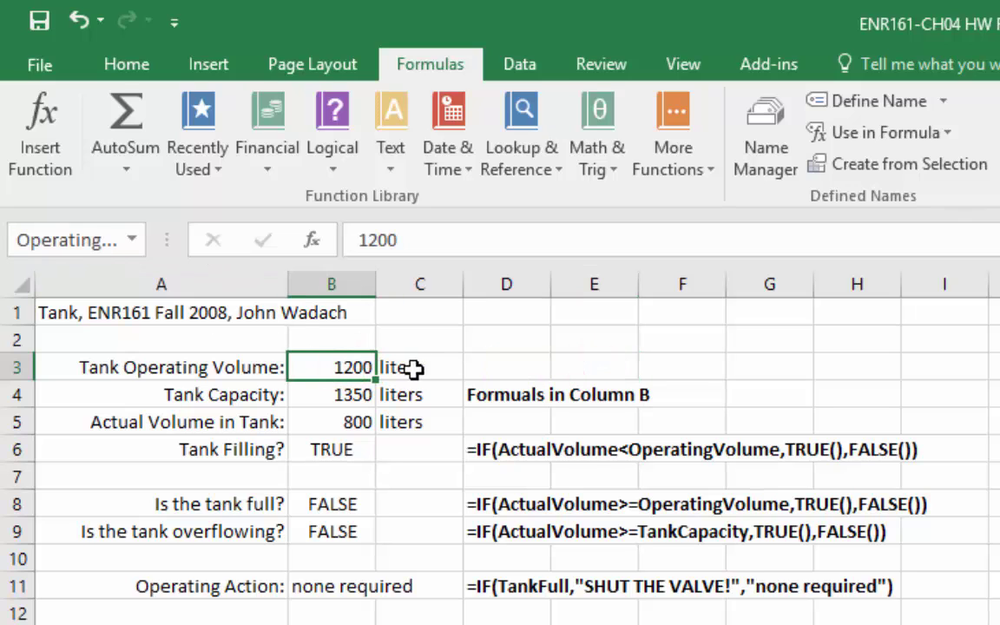
click(330, 396)
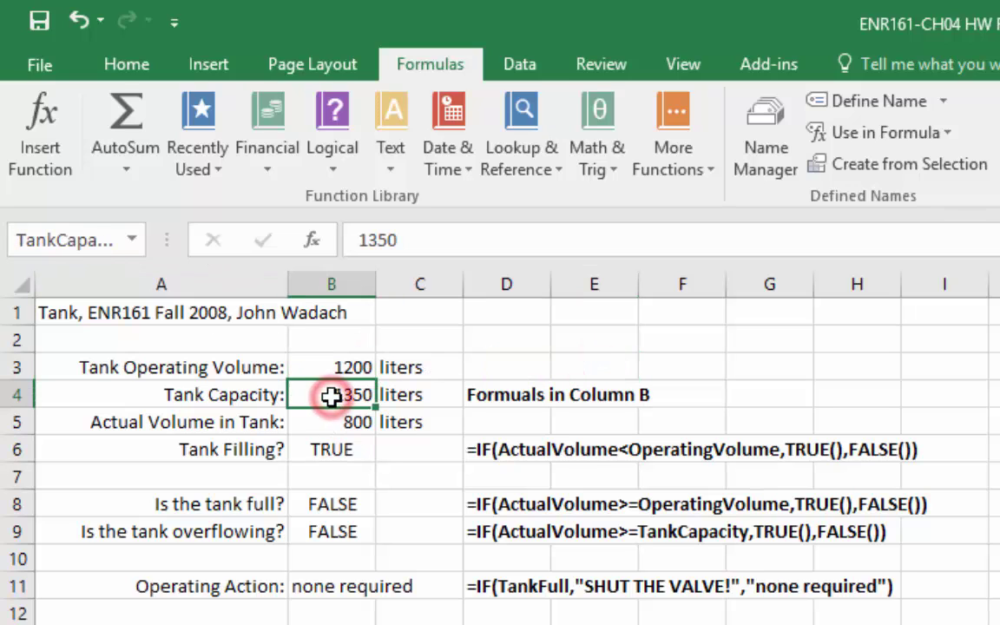
click(369, 422)
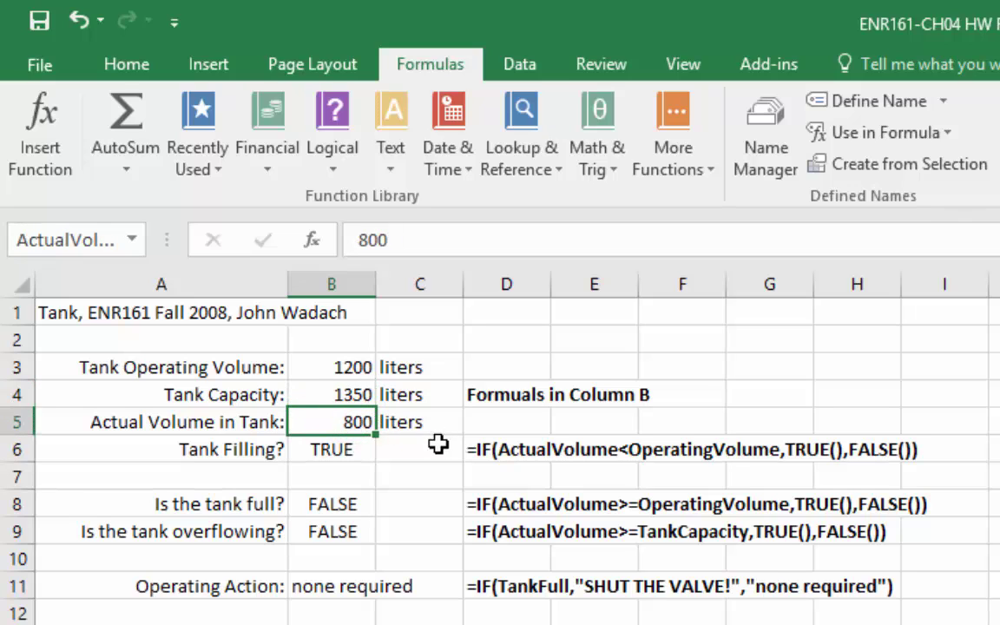
click(351, 448)
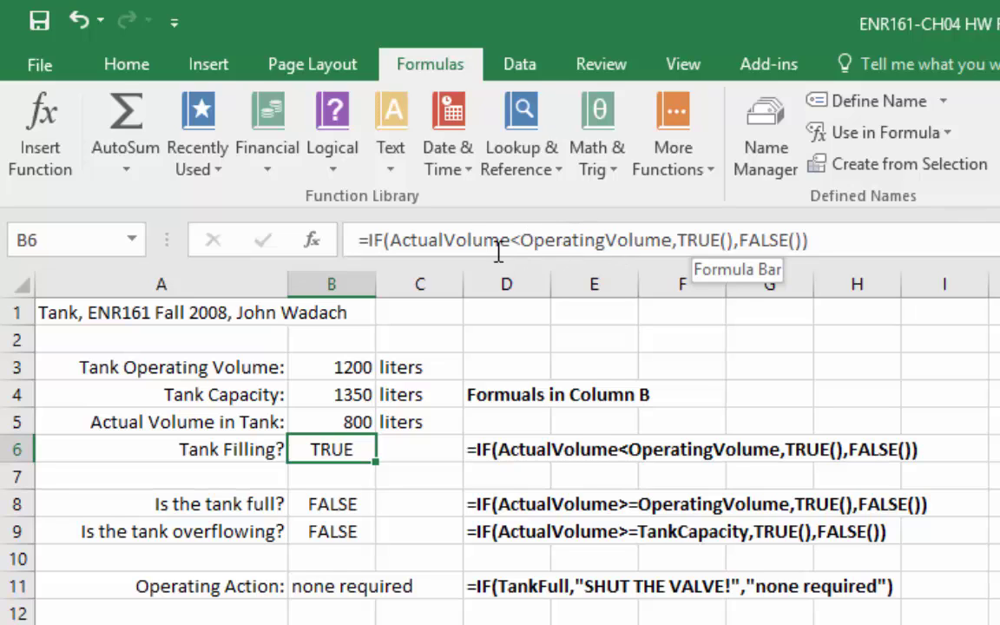
drag(392, 241, 671, 243)
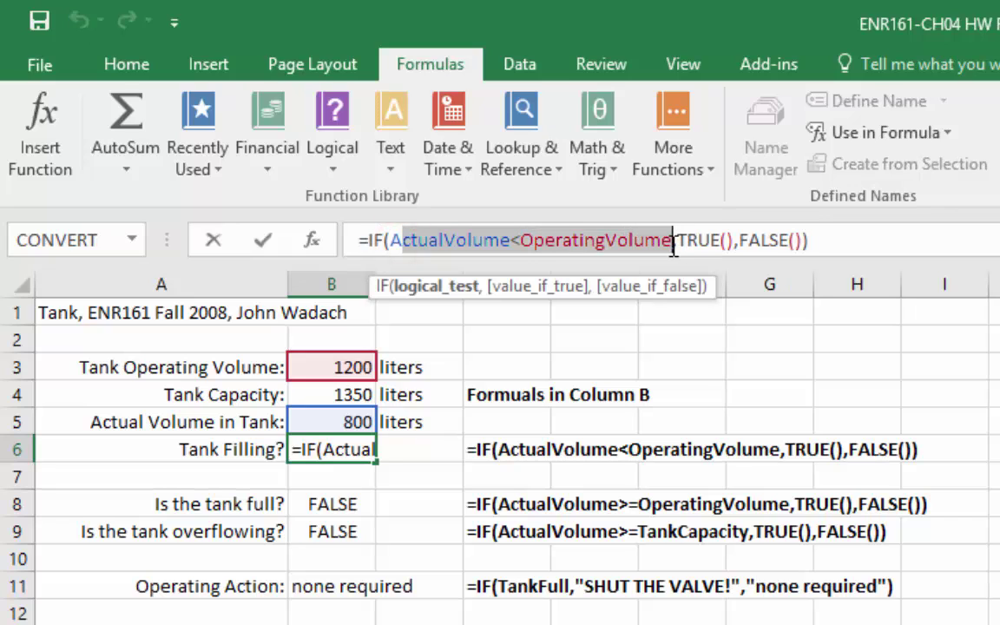
click(699, 246)
double_click(698, 244)
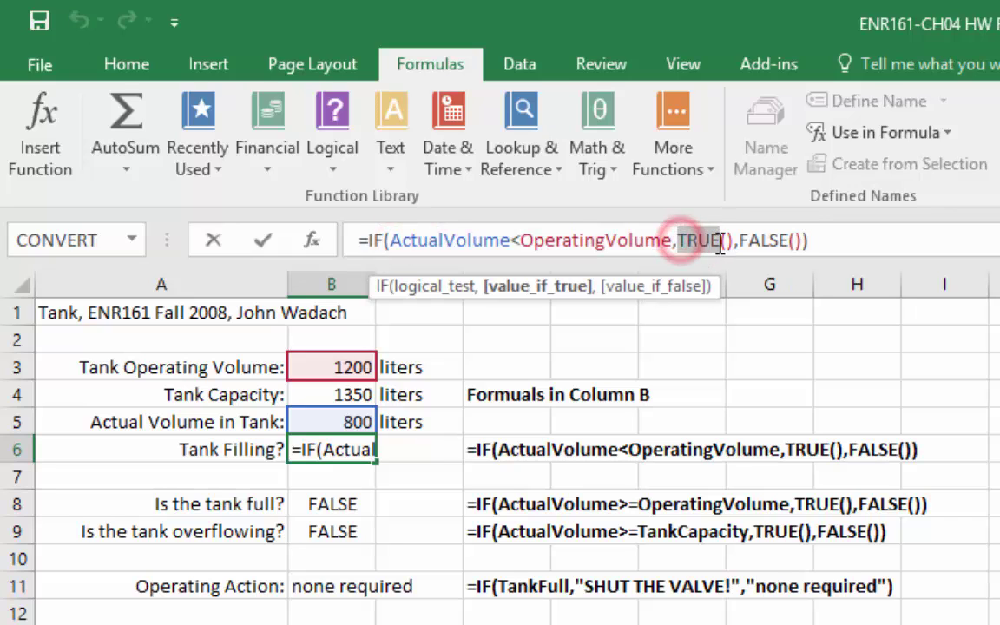
drag(731, 246, 679, 258)
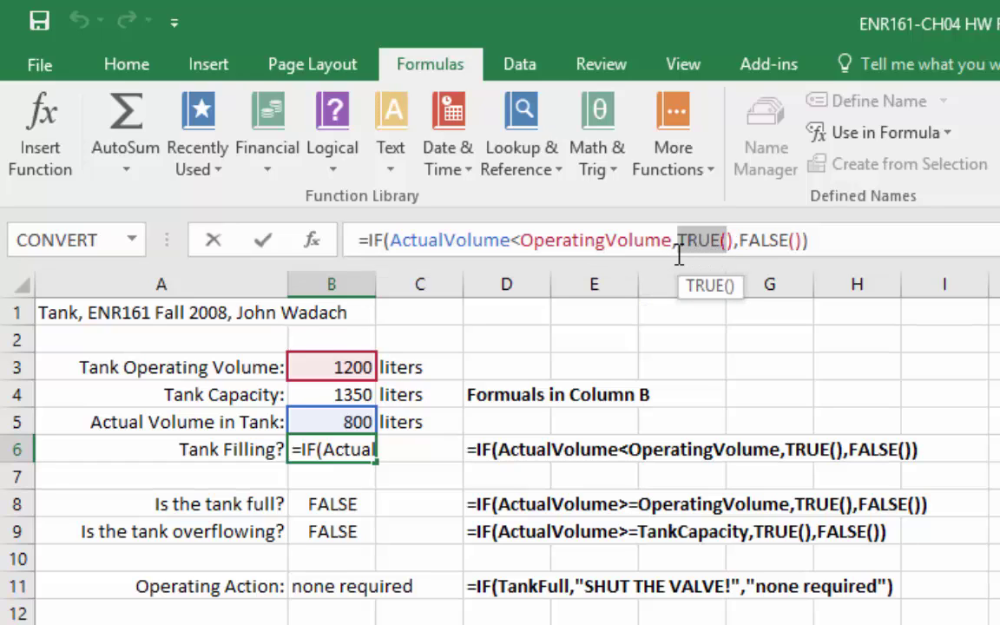
double_click(743, 240)
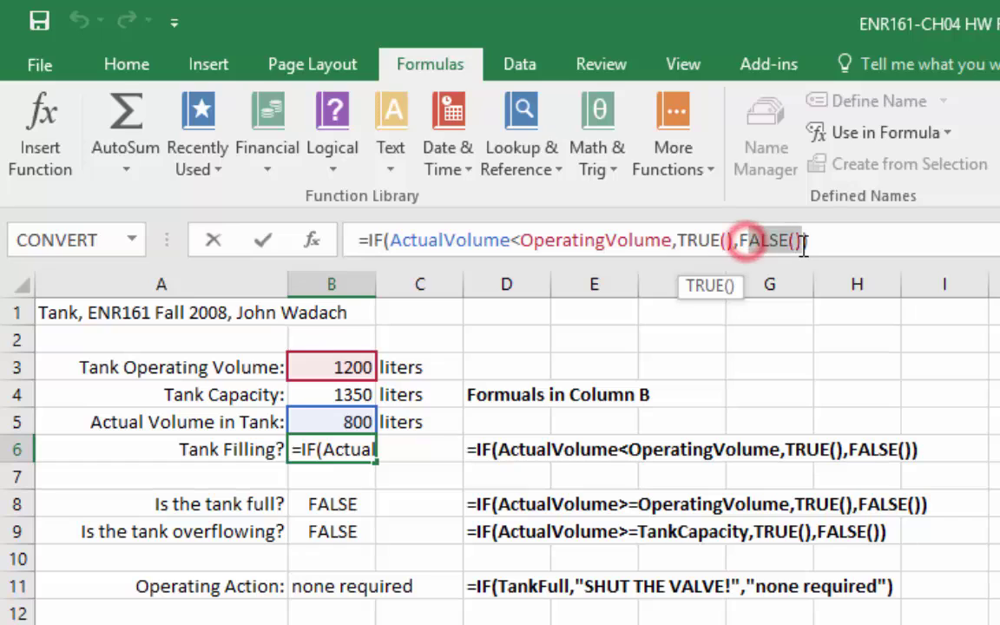
drag(743, 240, 799, 241)
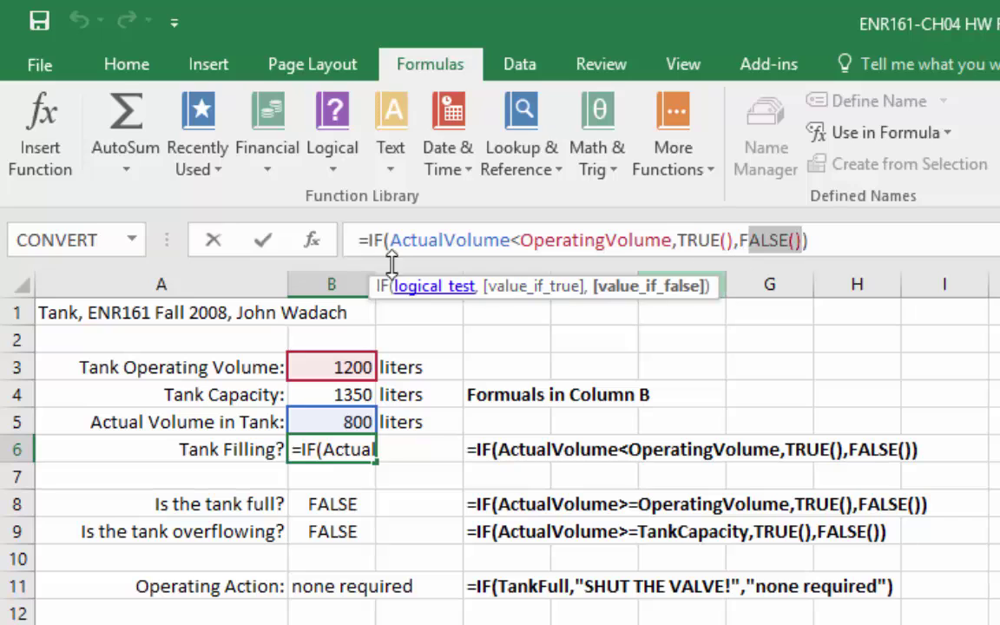
click(261, 241)
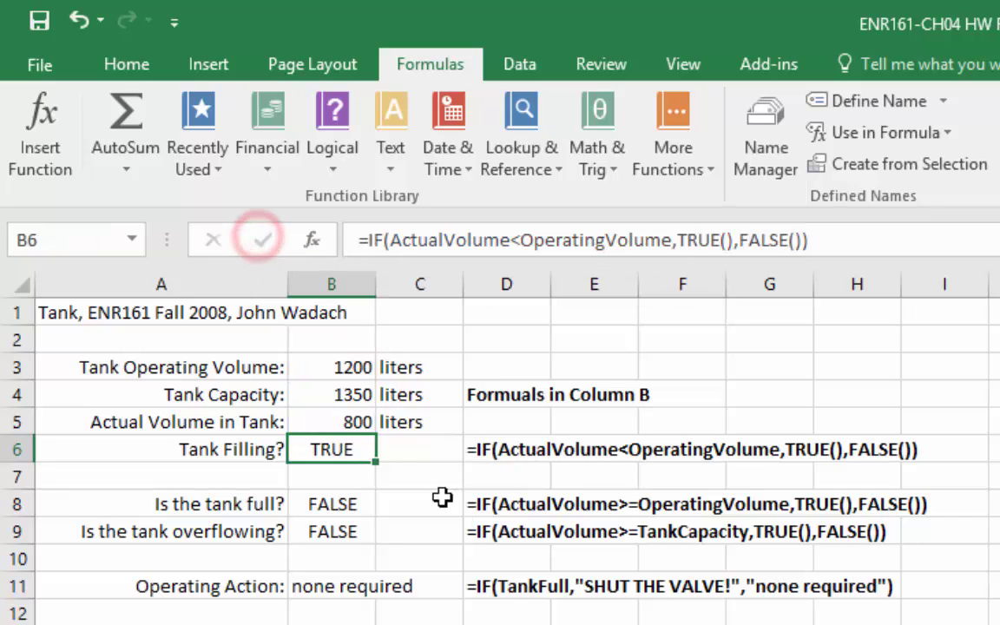
click(335, 514)
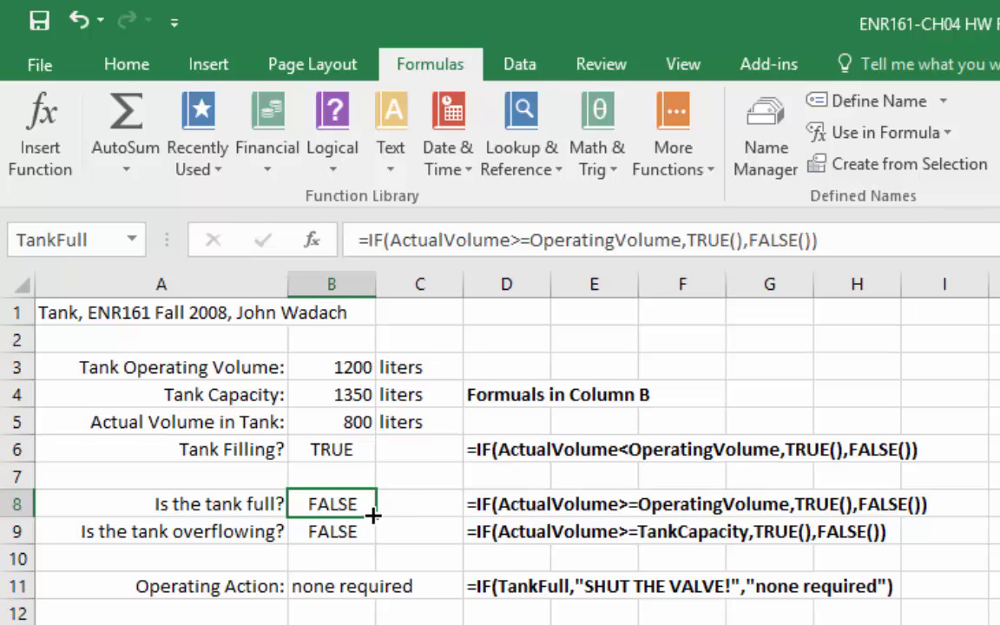
click(331, 537)
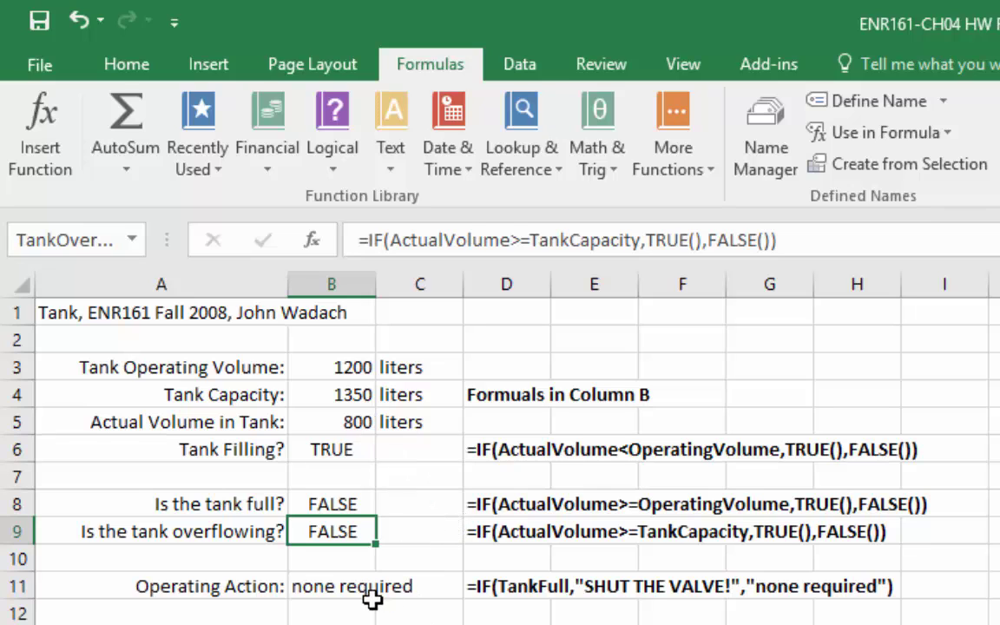
click(337, 422)
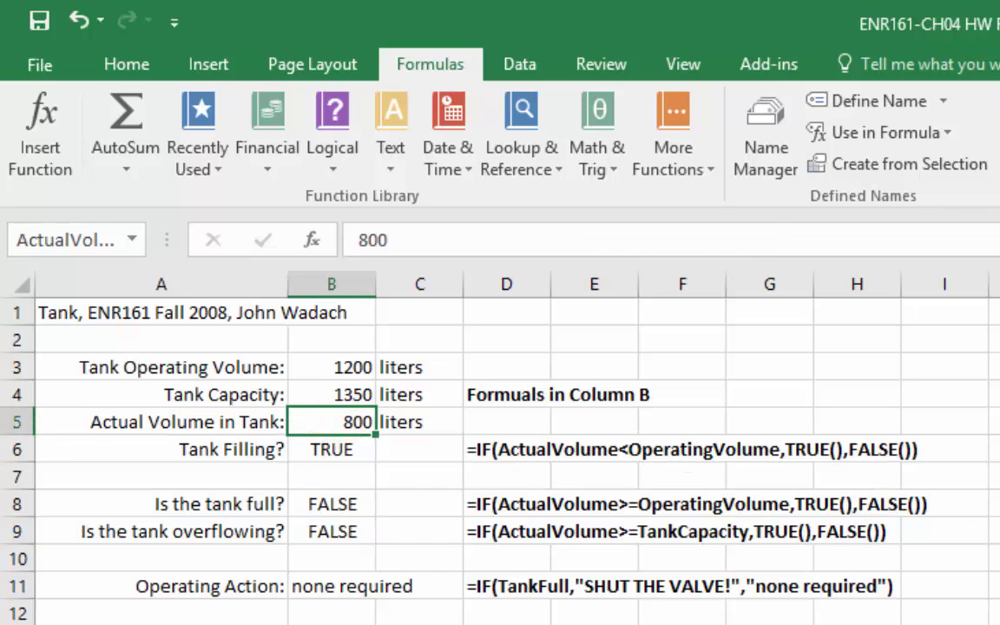
text(14)
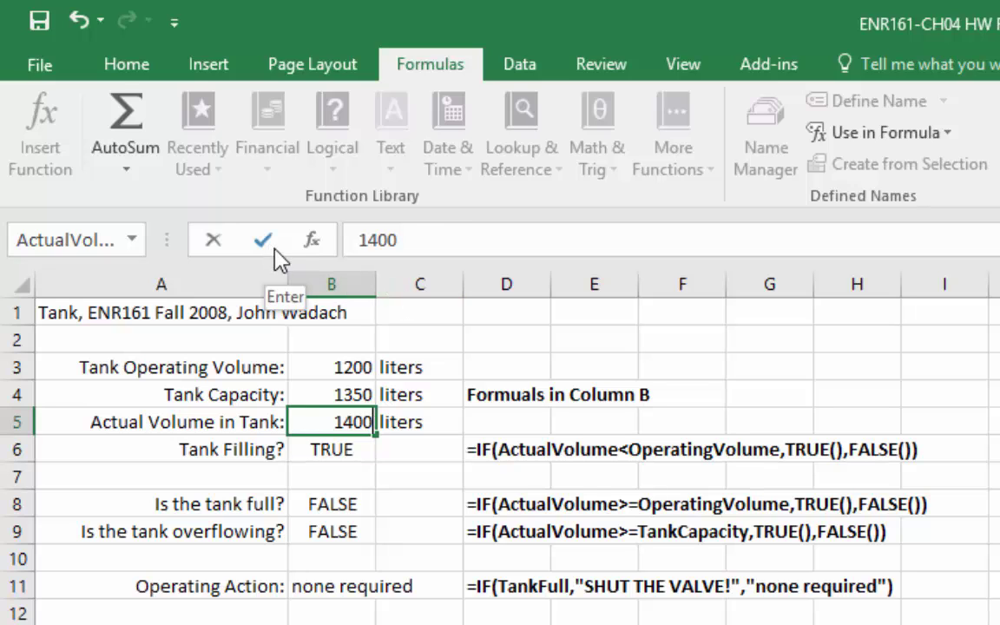
click(419, 621)
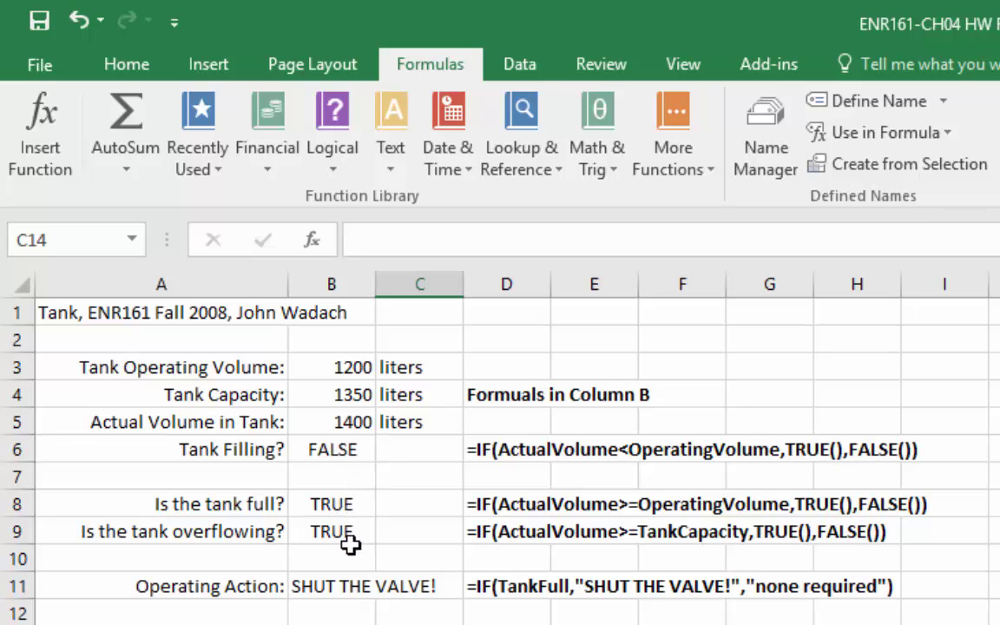
click(335, 589)
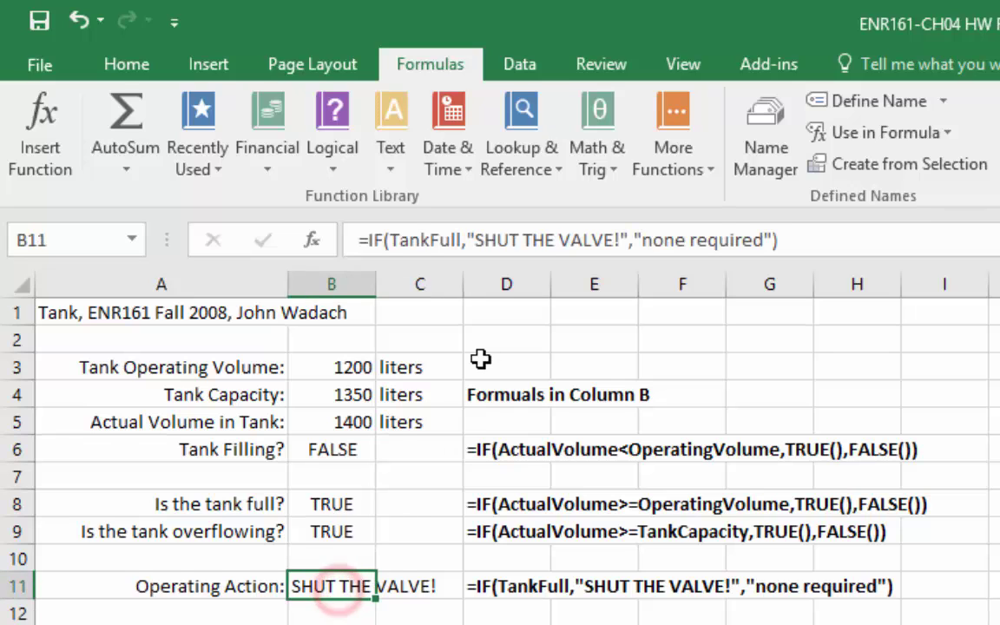
click(441, 243)
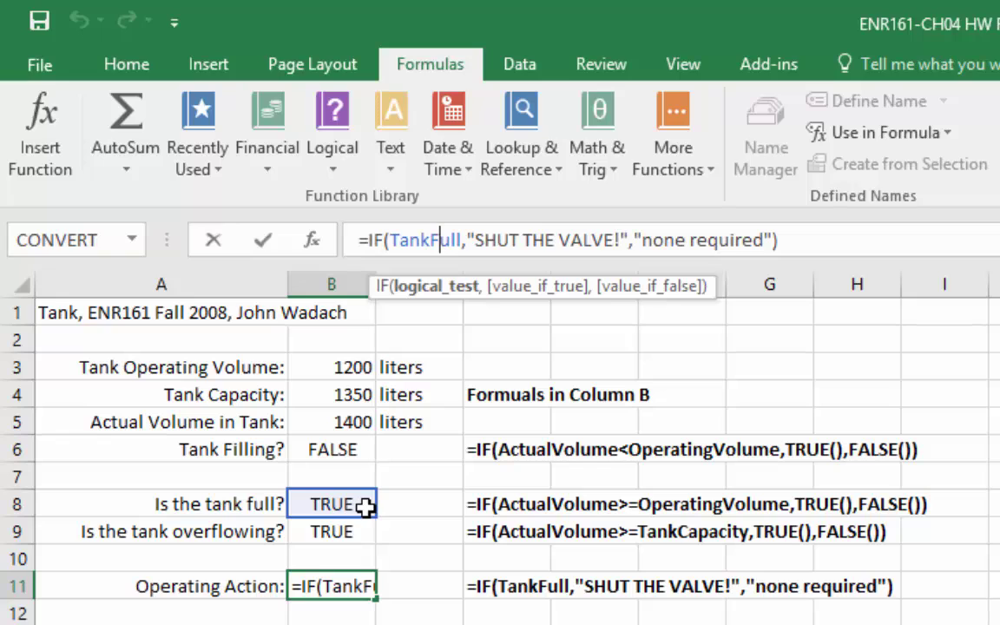
click(433, 250)
click(264, 238)
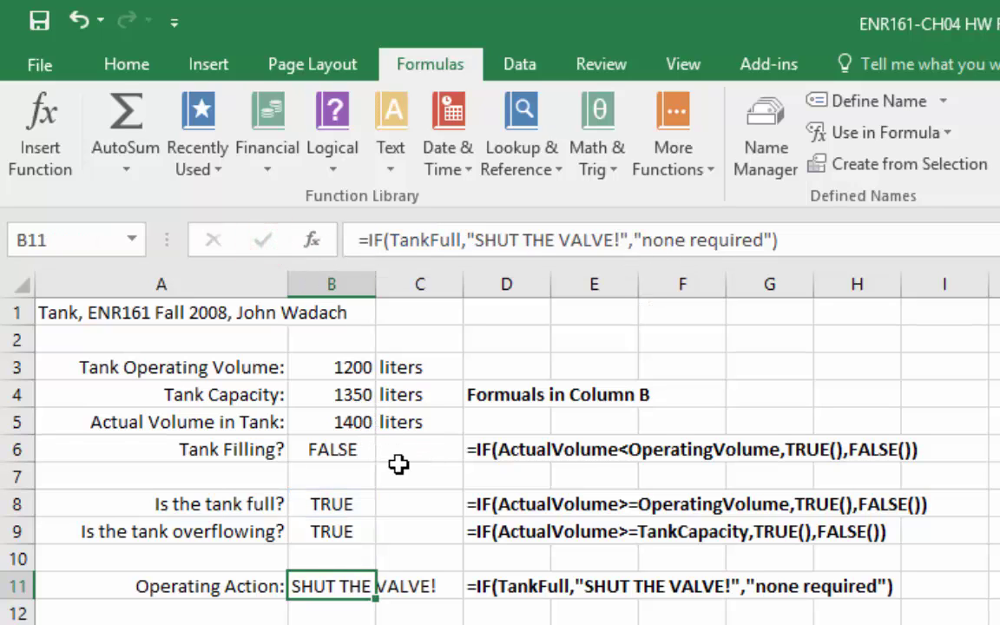
click(356, 422)
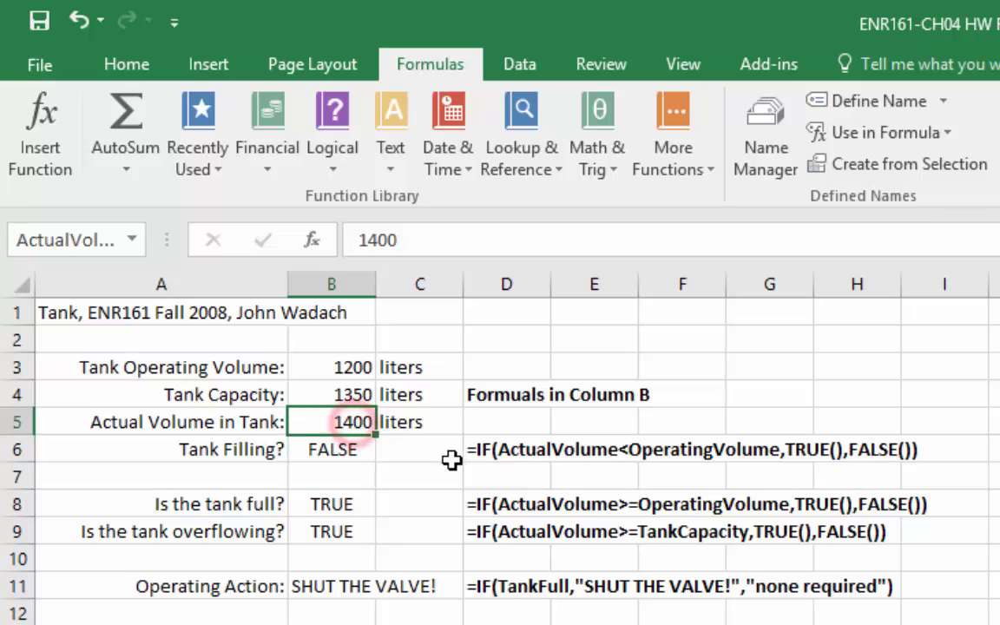
text(800)
key(Return)
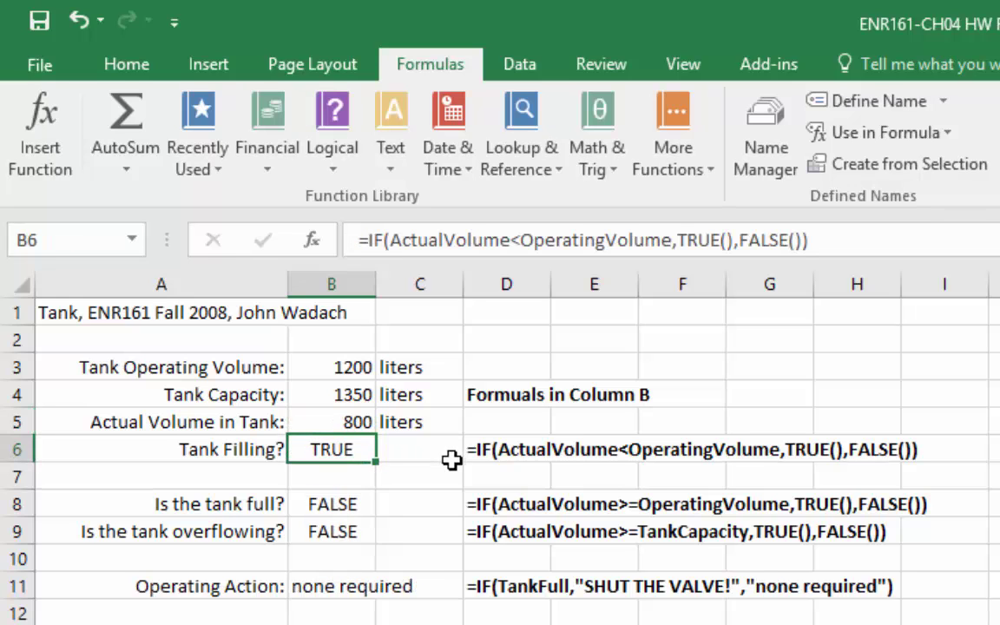
Review the Operating Action formula in B11, then switch to the Bases sheet.
click(320, 592)
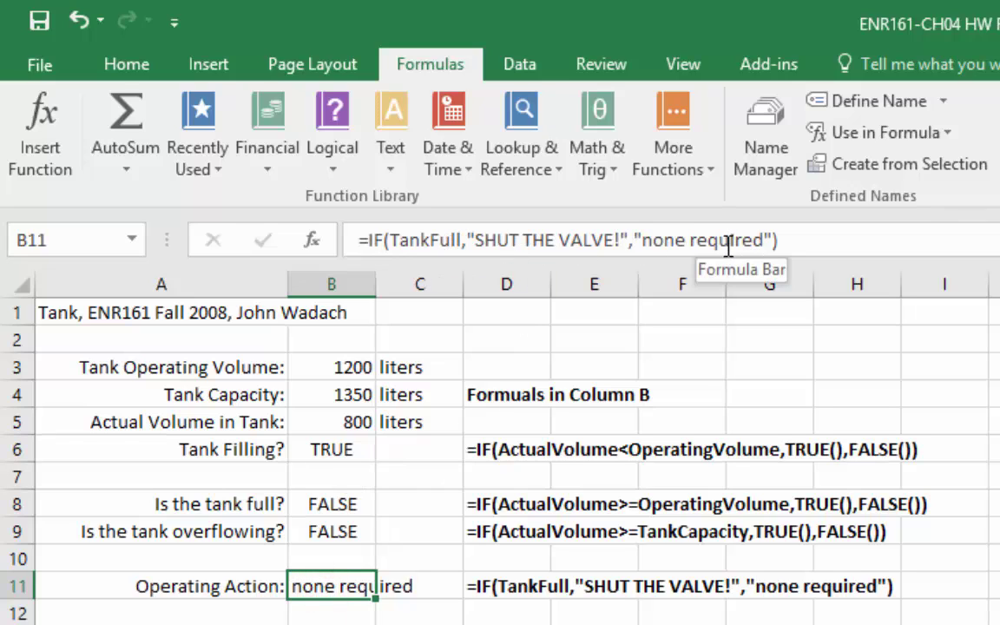
click(943, 624)
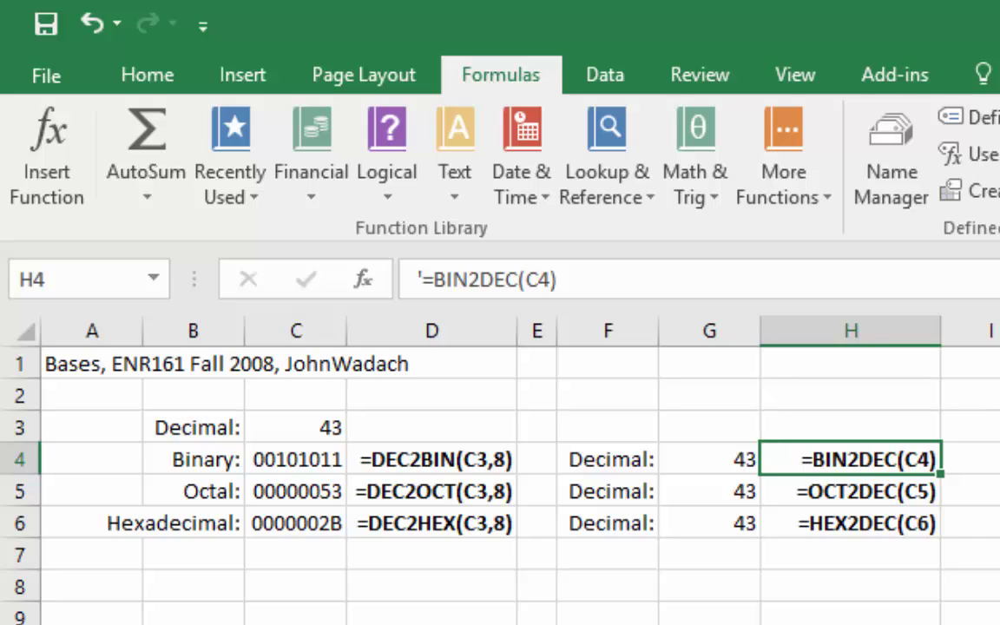
click(299, 460)
drag(301, 474, 302, 515)
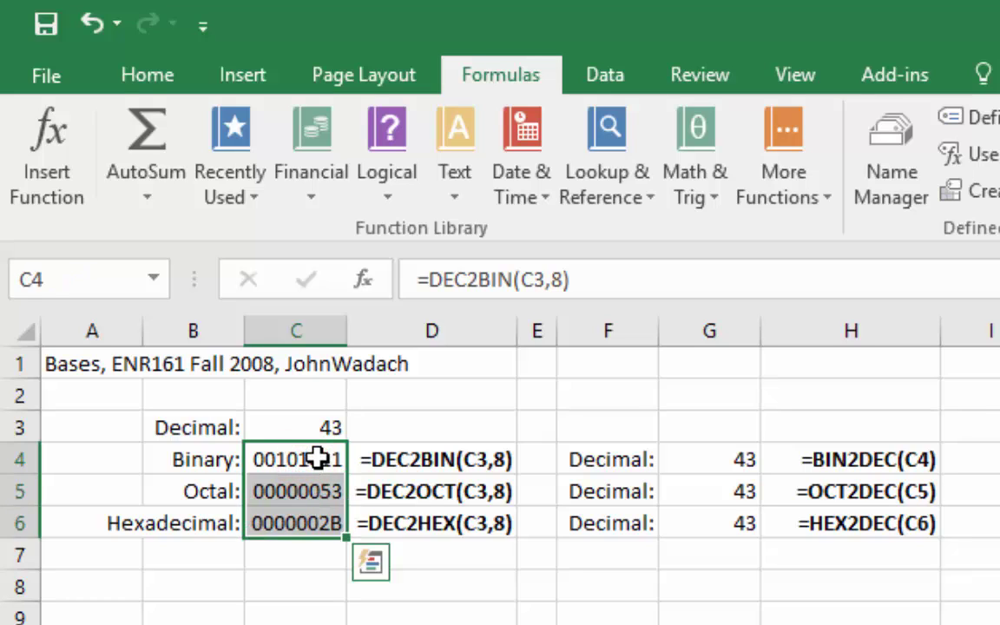
click(319, 458)
click(328, 429)
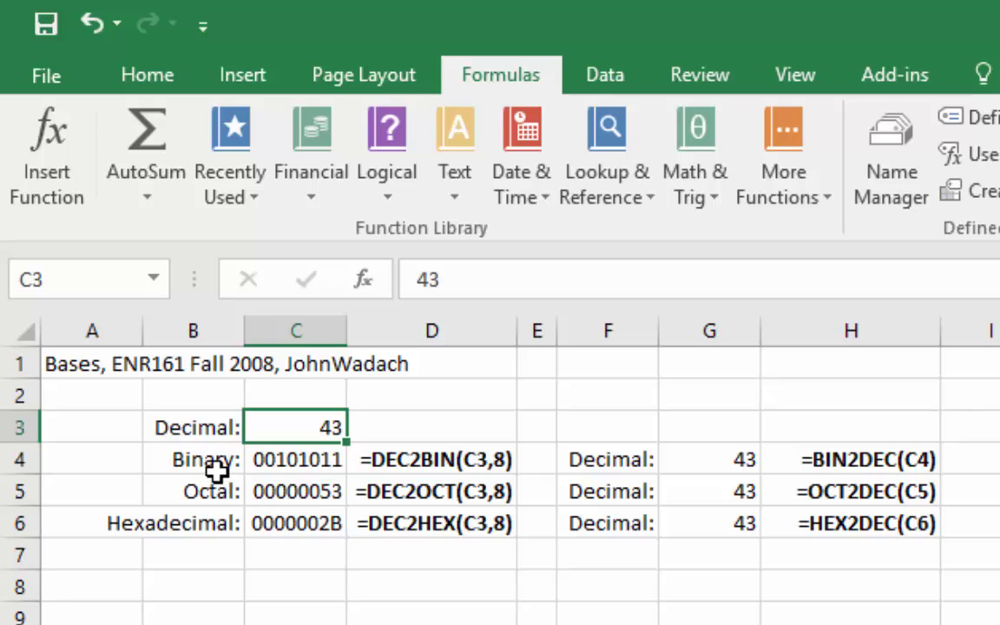
click(308, 461)
click(454, 279)
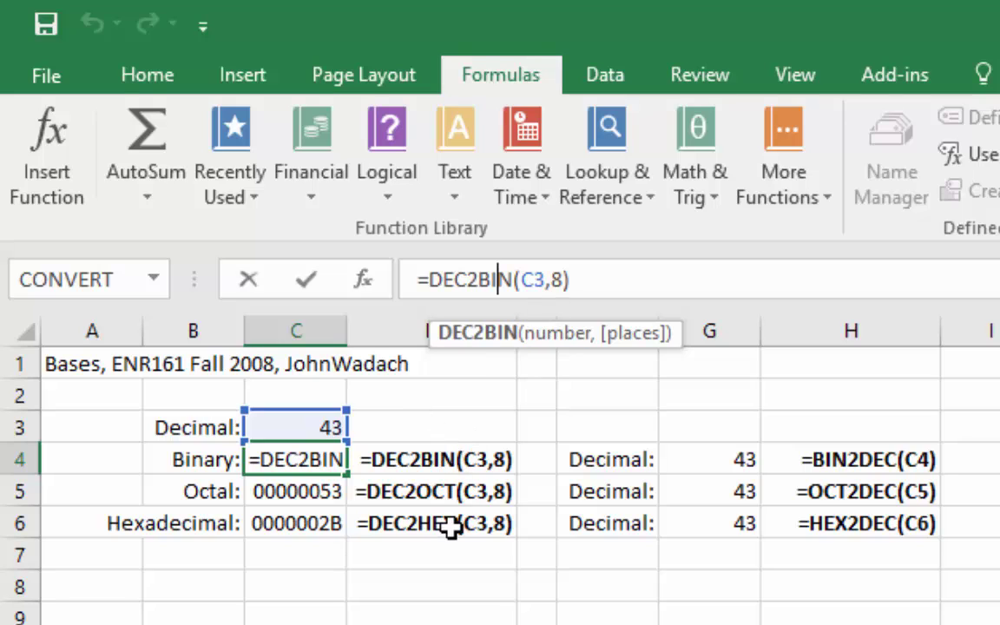
double_click(530, 279)
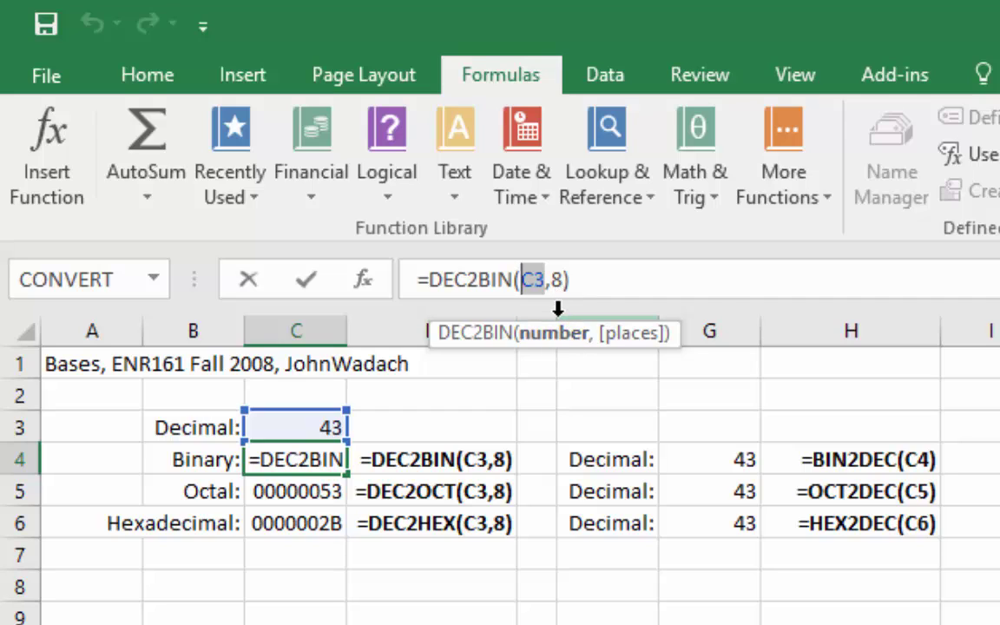
click(308, 282)
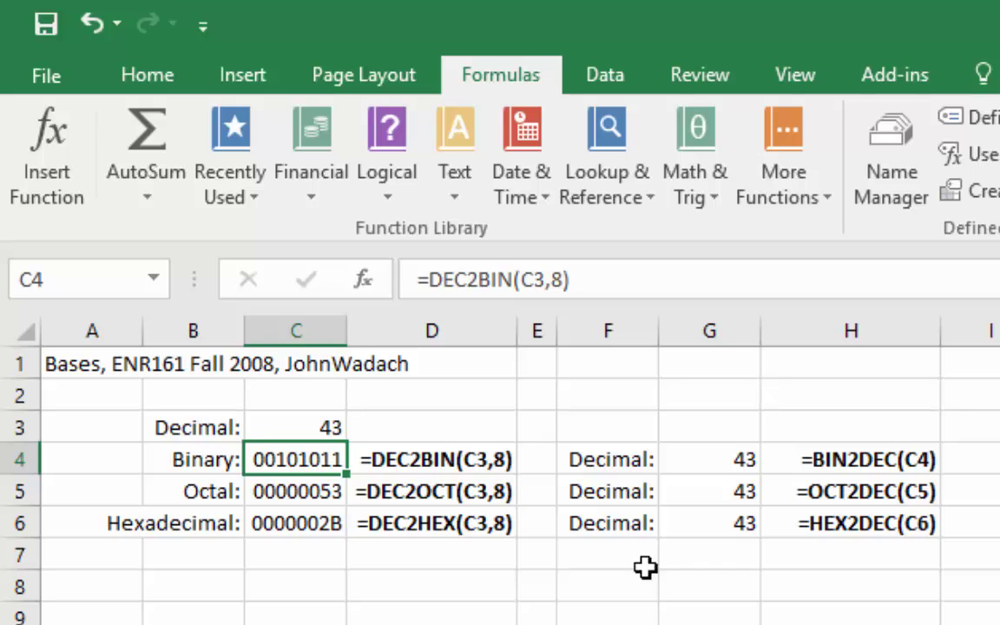
click(716, 462)
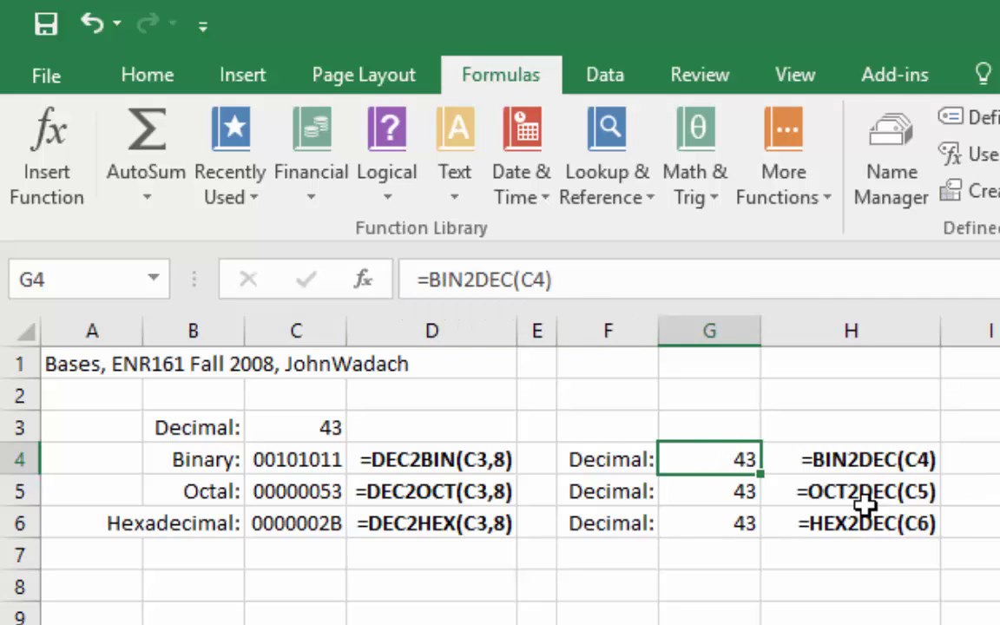
click(851, 624)
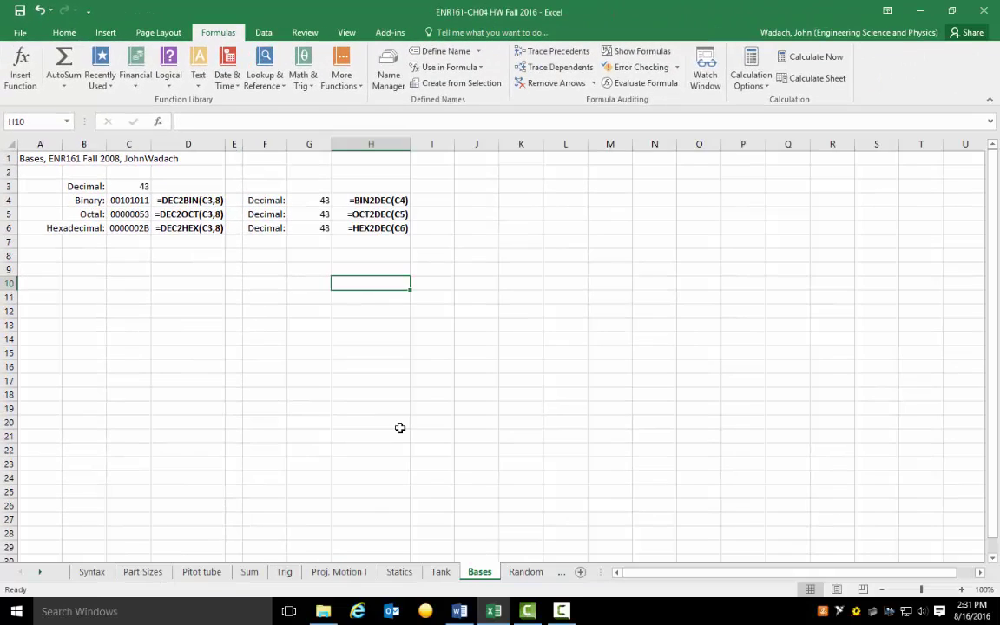
Open the Random sheet and look over the Home and Data ribbon tabs.
click(524, 573)
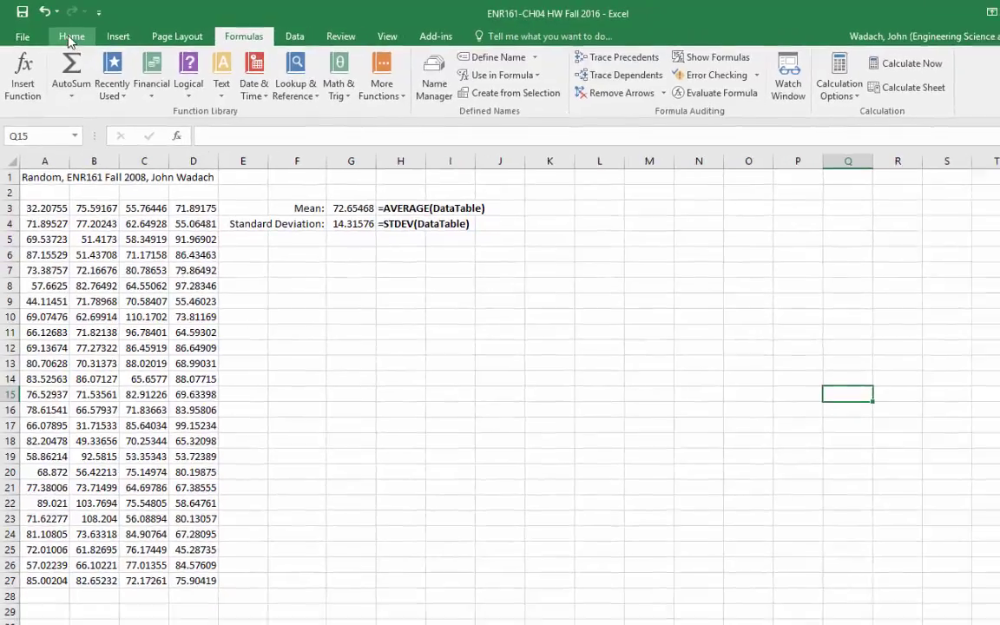
click(75, 38)
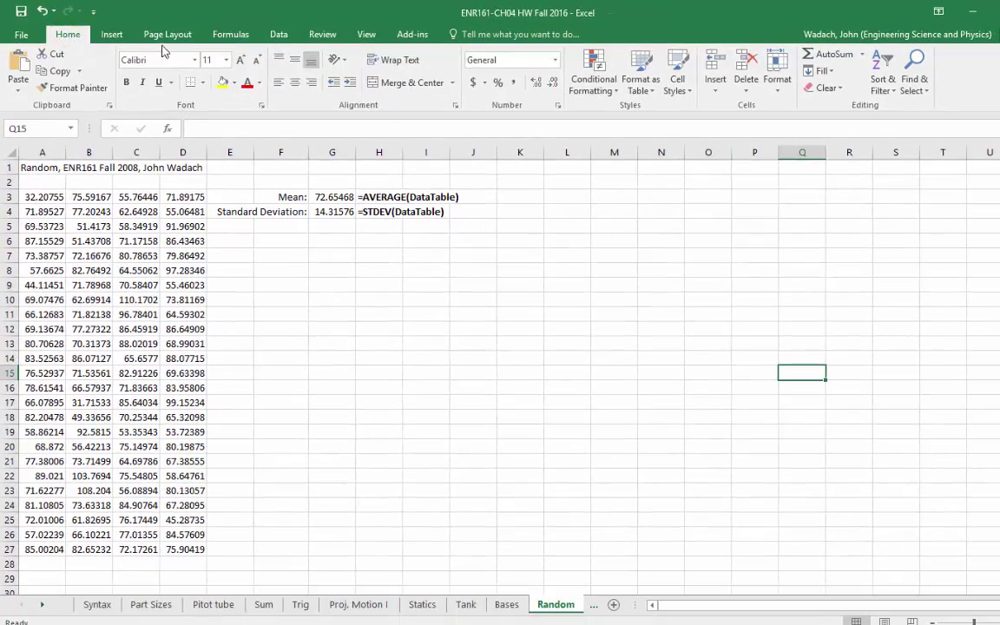
click(279, 34)
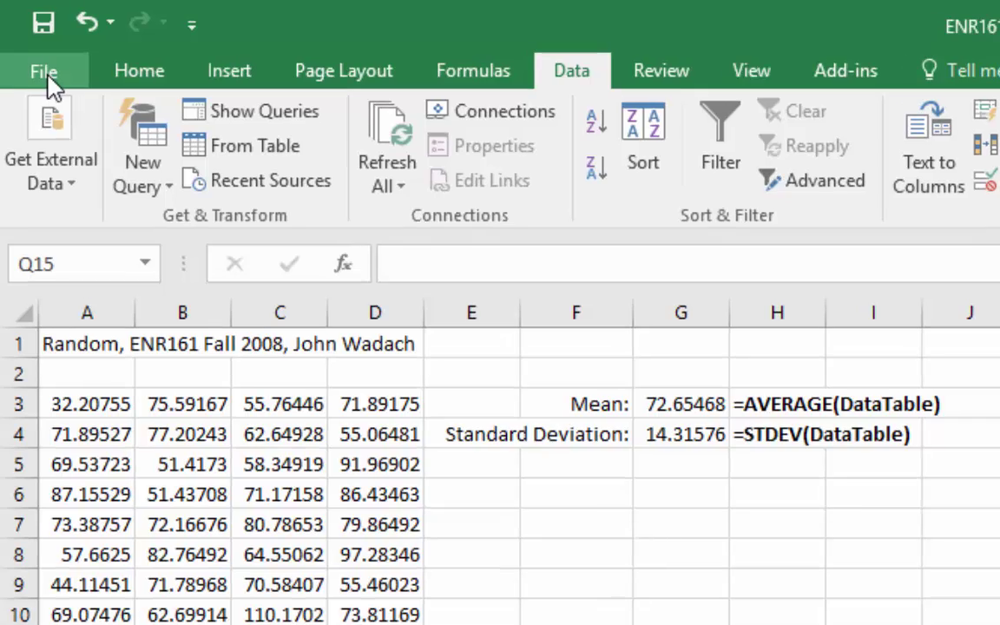
In Excel Add-ins, keep Analysis ToolPak checked, leave Solver Add-in off, and confirm.
click(47, 76)
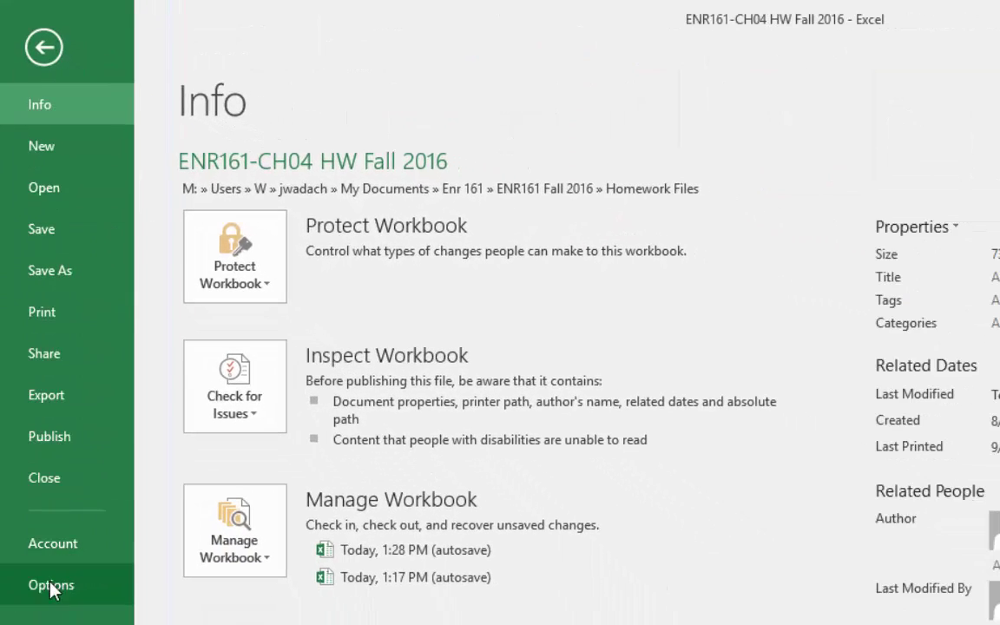
click(50, 587)
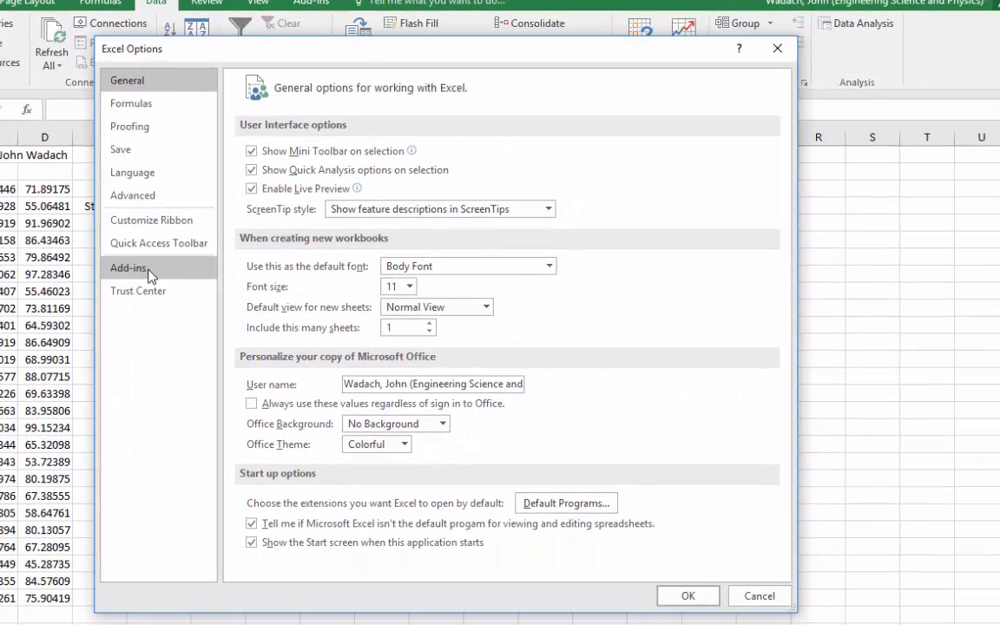
click(148, 271)
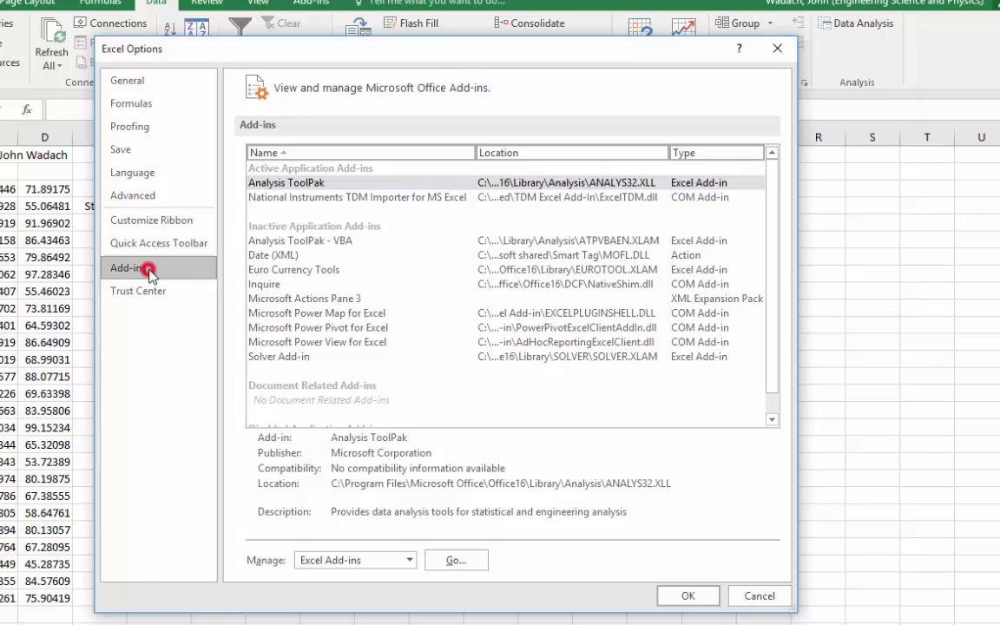
click(260, 183)
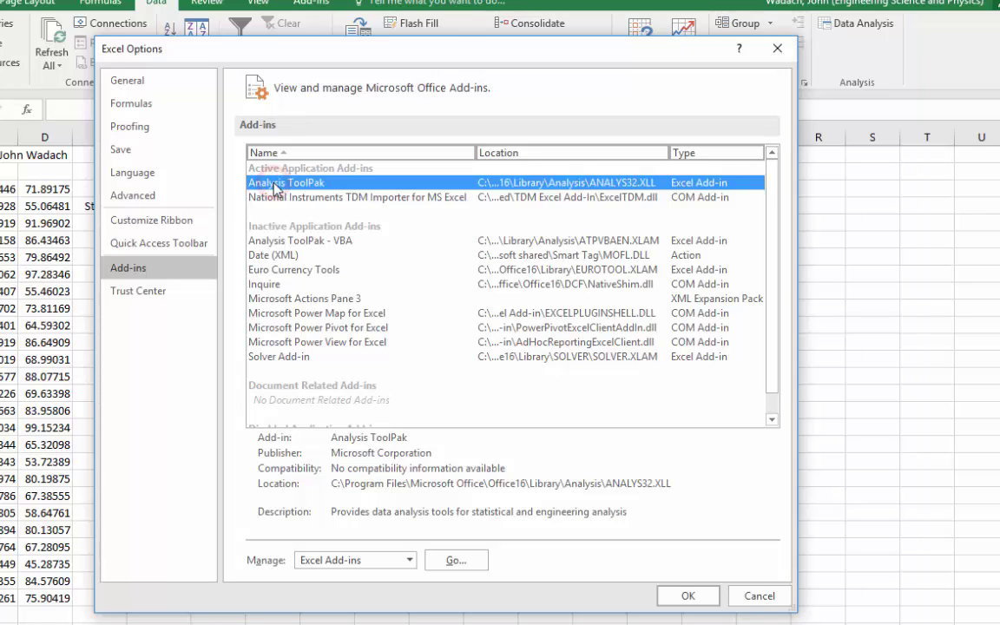
click(466, 562)
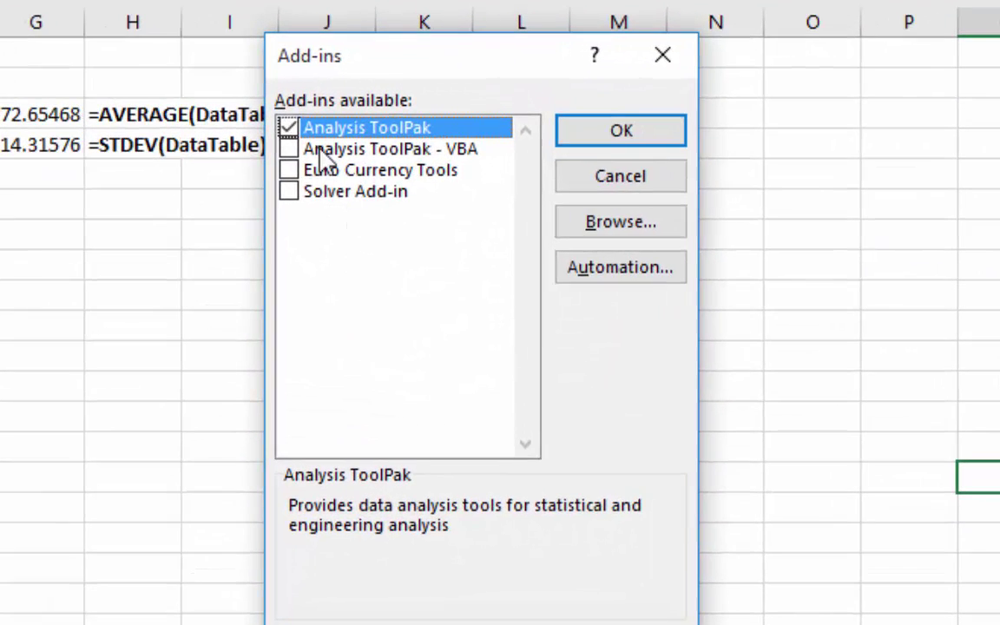
click(289, 192)
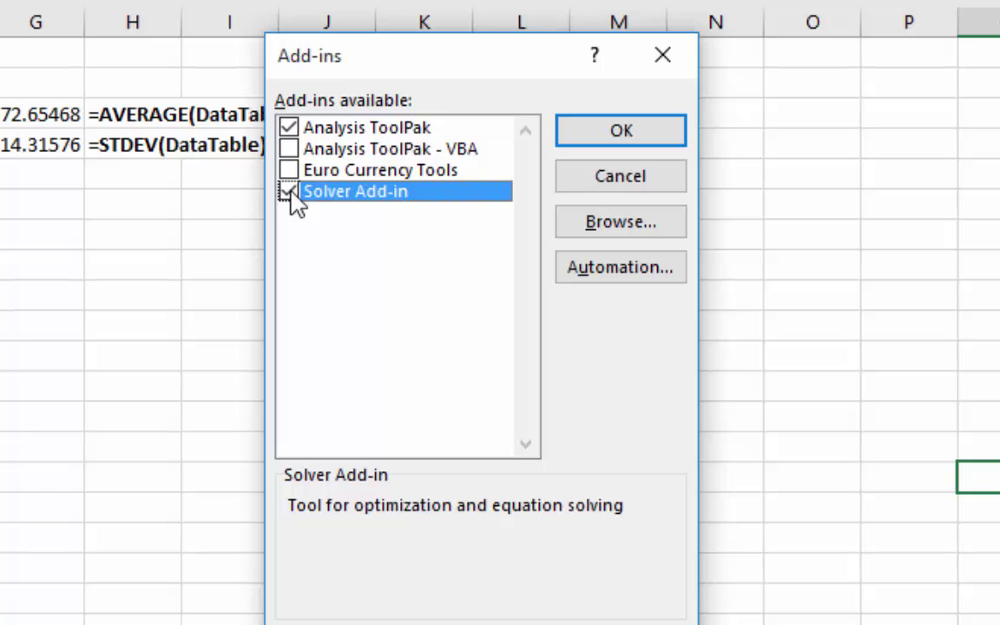
click(290, 191)
click(629, 132)
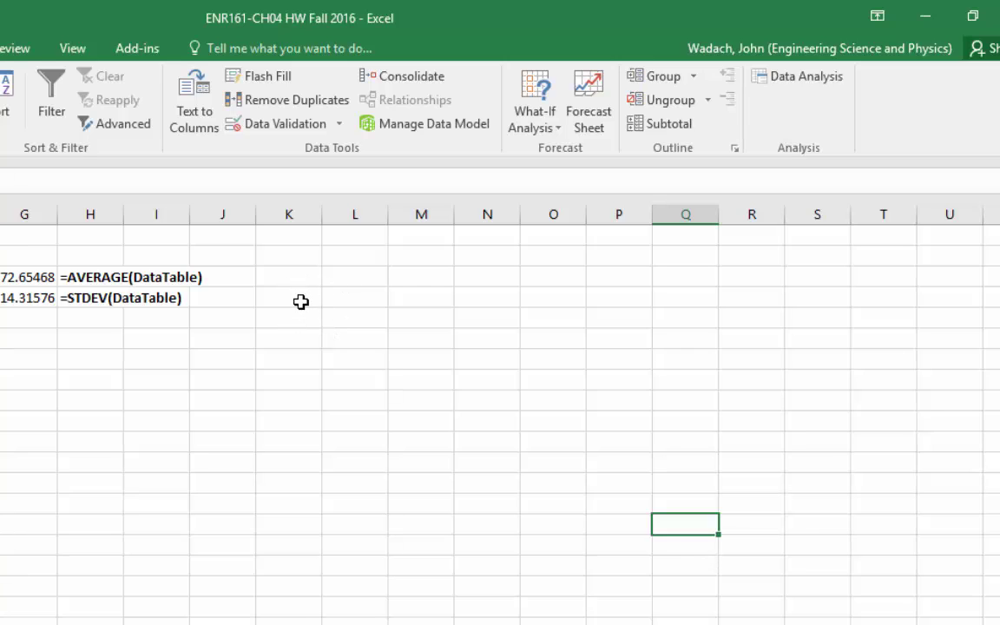
Launch Random Number Generation from Data Analysis and move its dialog aside.
click(787, 78)
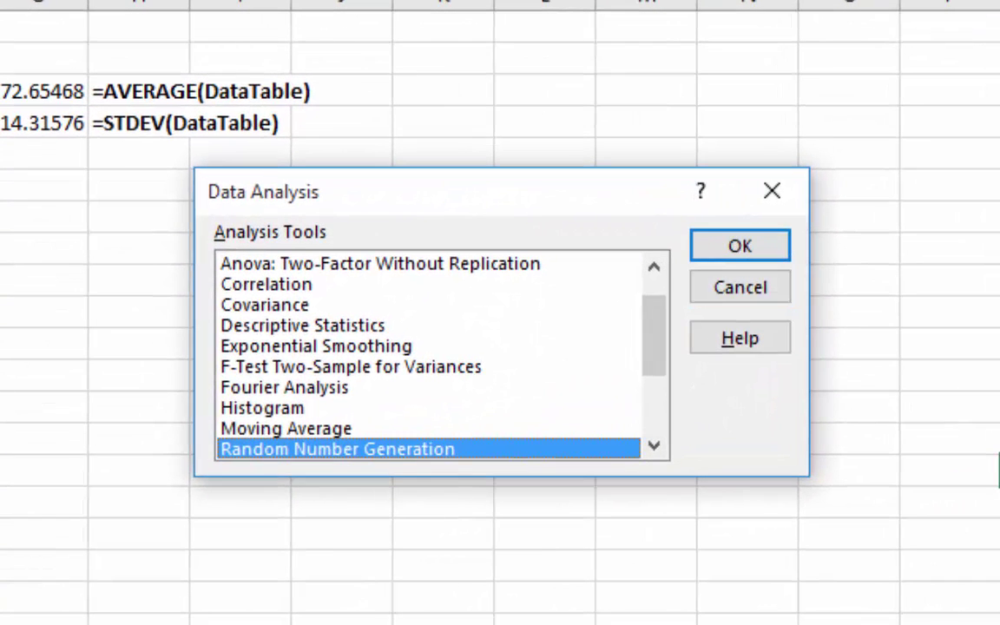
drag(646, 339, 653, 305)
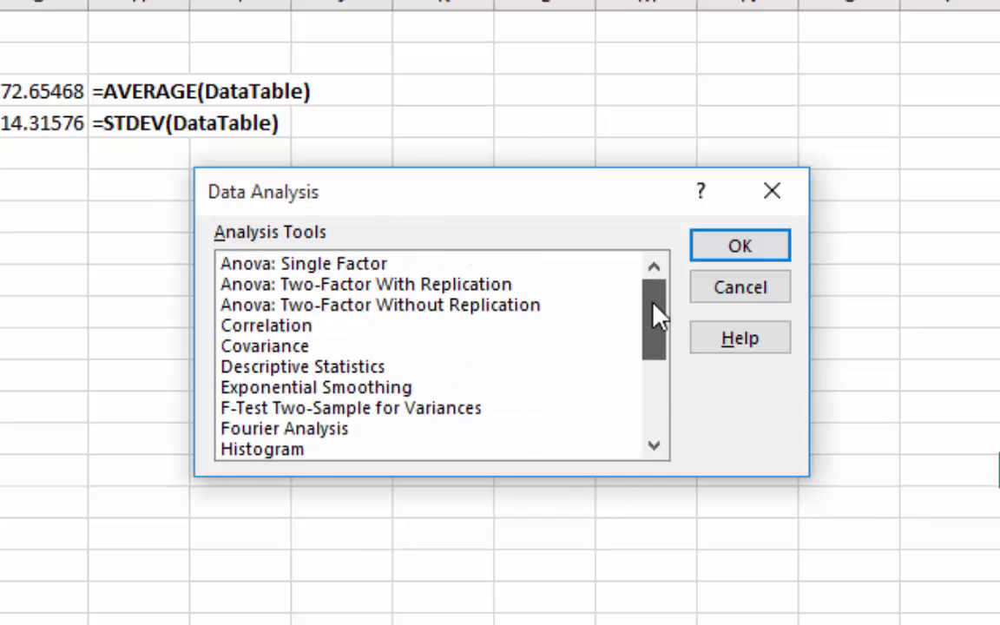
drag(655, 354, 638, 382)
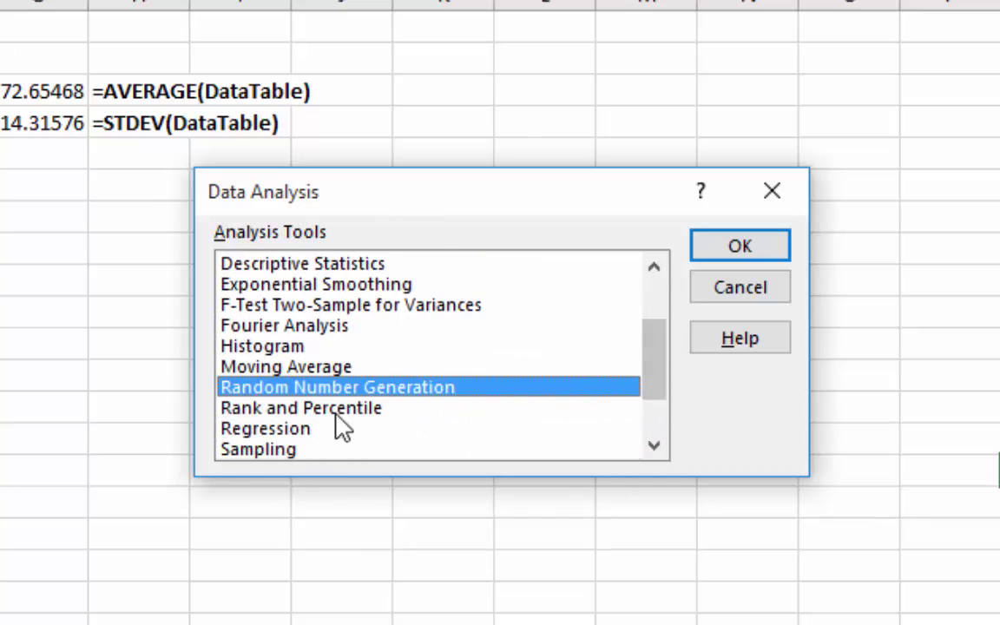
click(286, 387)
click(747, 245)
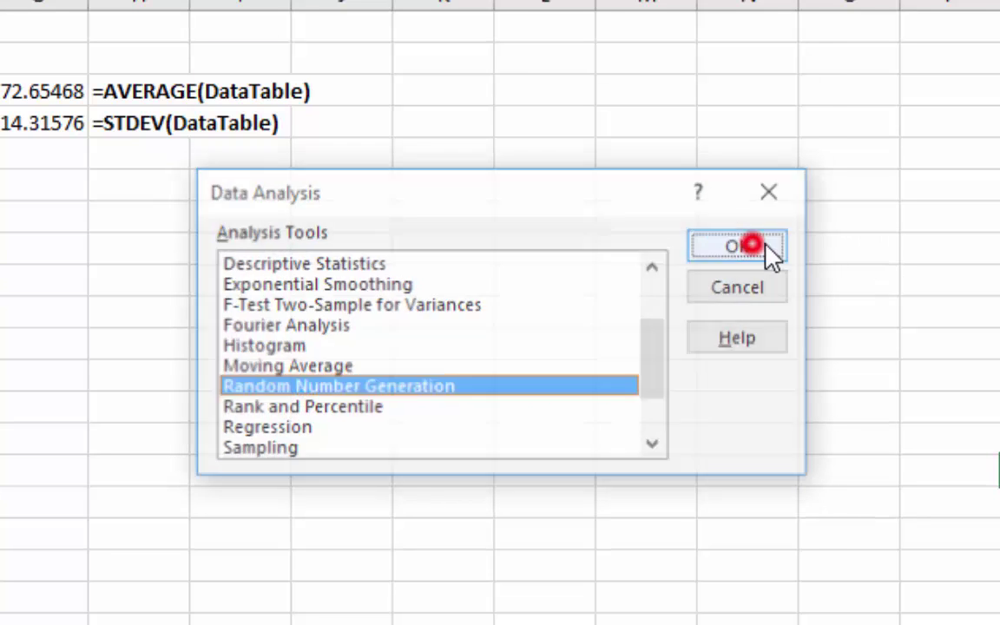
drag(589, 69, 802, 107)
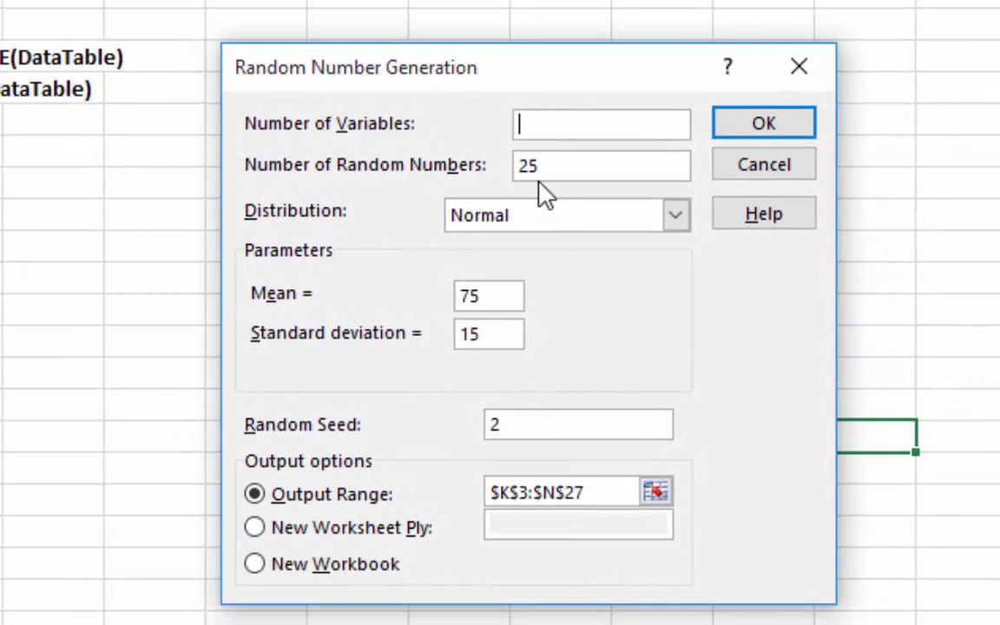
drag(544, 168, 525, 166)
click(558, 165)
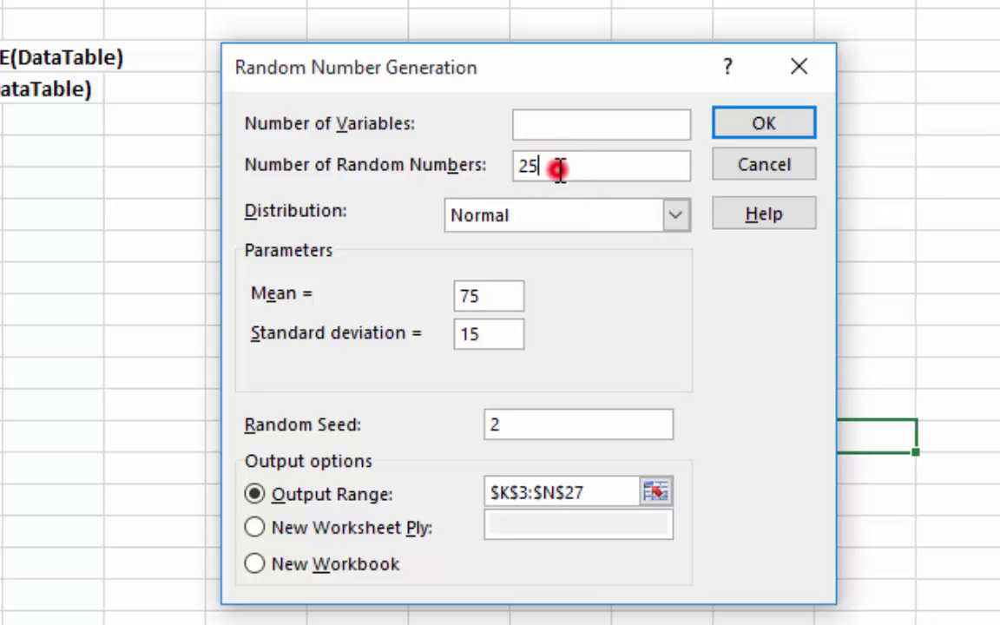
click(677, 219)
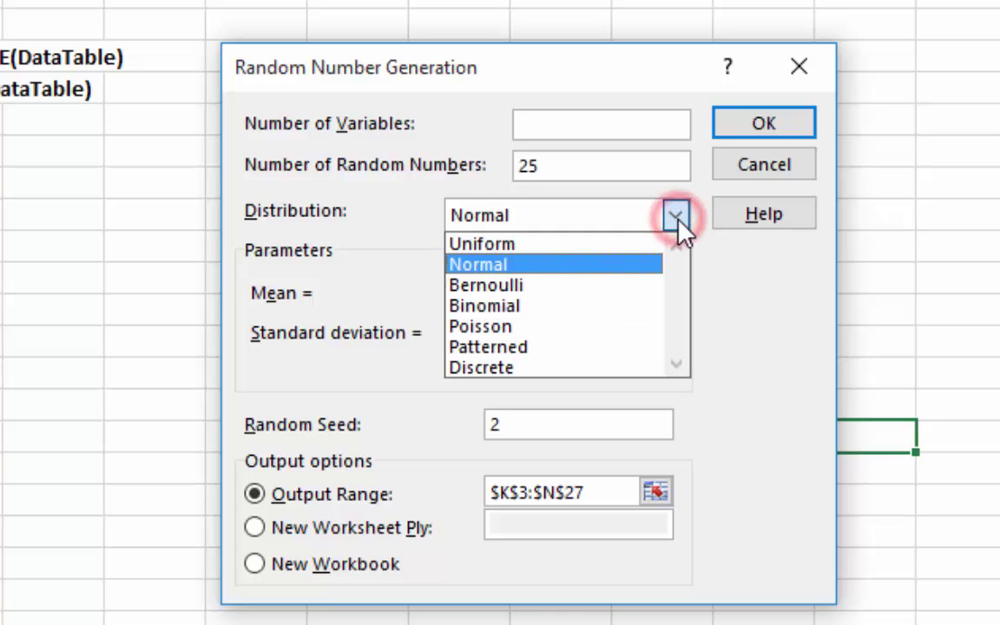
click(568, 246)
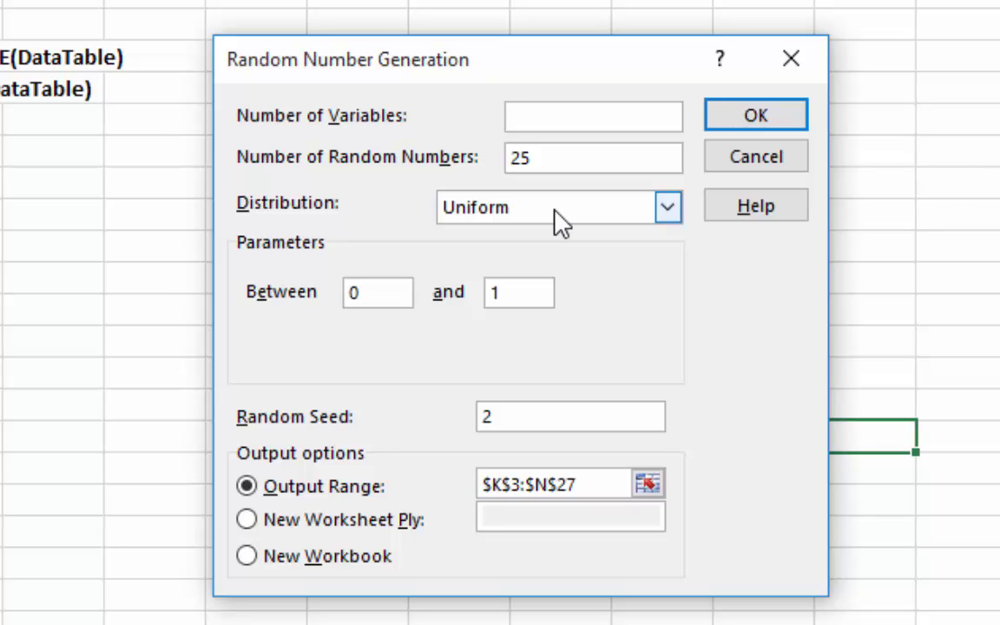
click(671, 210)
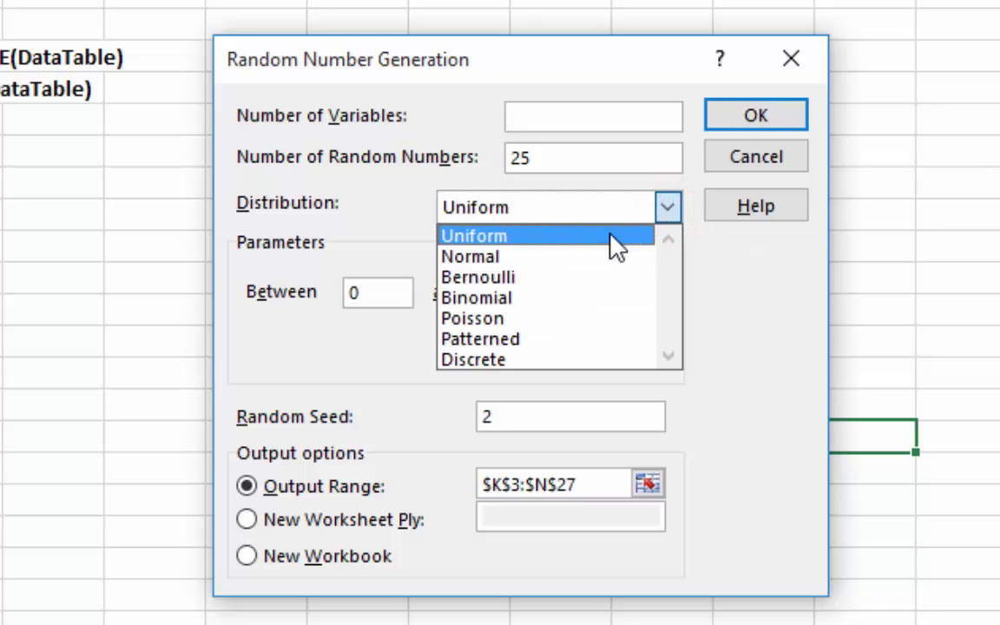
click(495, 257)
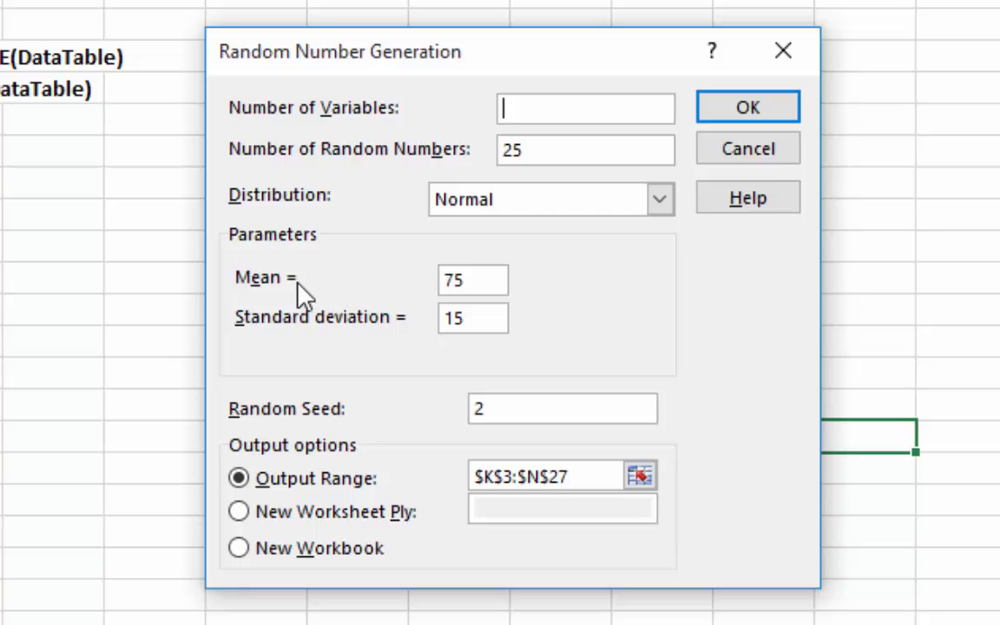
click(504, 199)
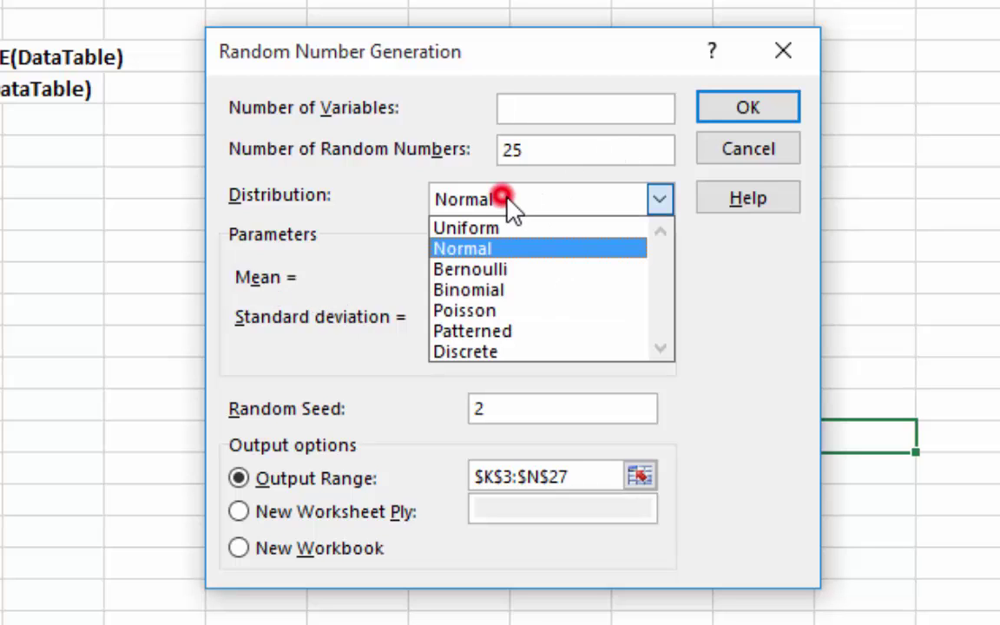
click(523, 201)
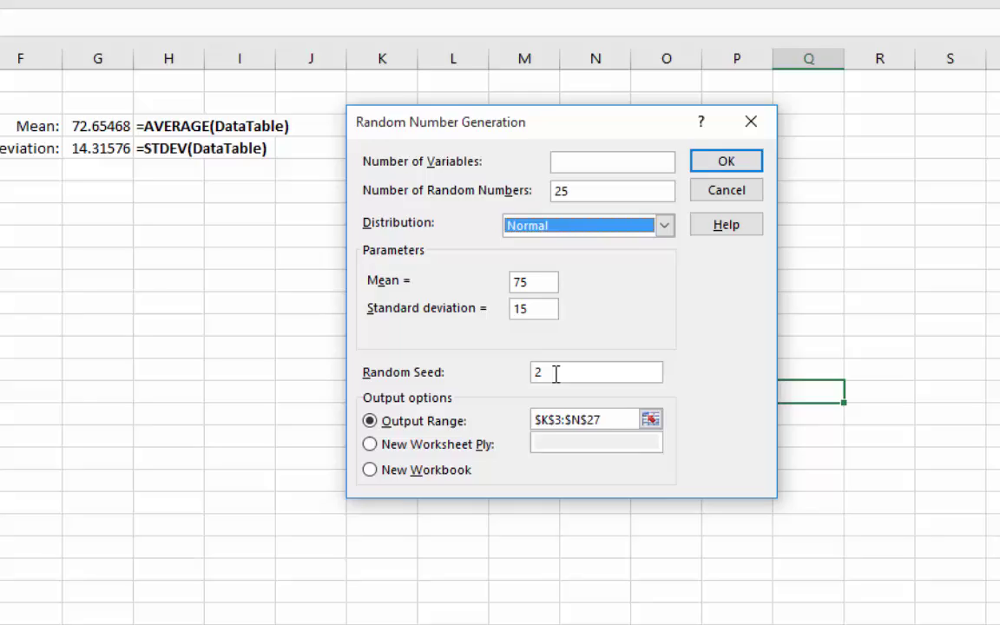
Clear the Random Seed value, leaving the seed blank.
double_click(483, 409)
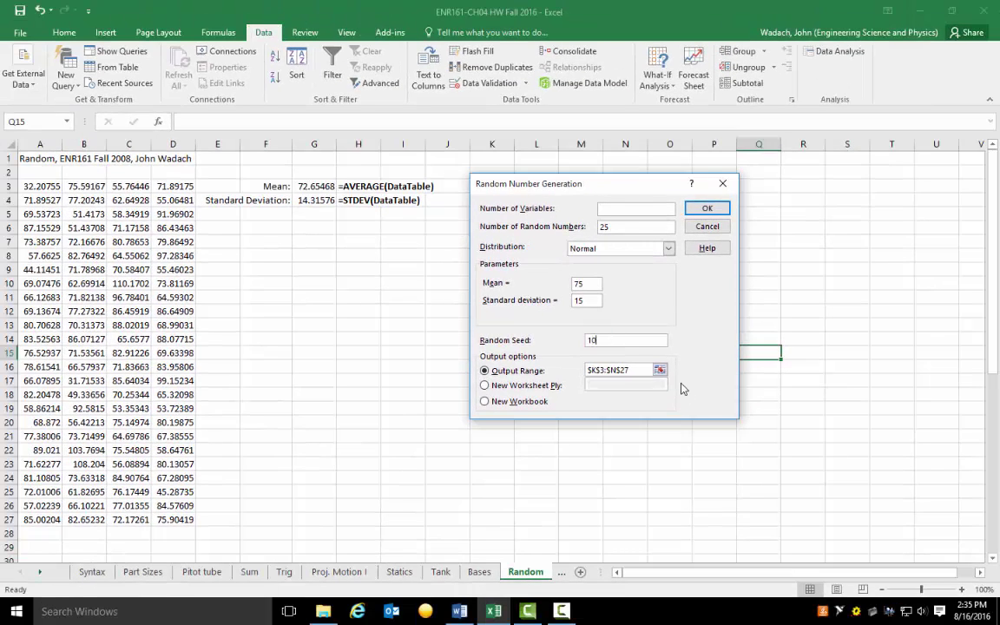
click(605, 186)
drag(605, 187, 740, 253)
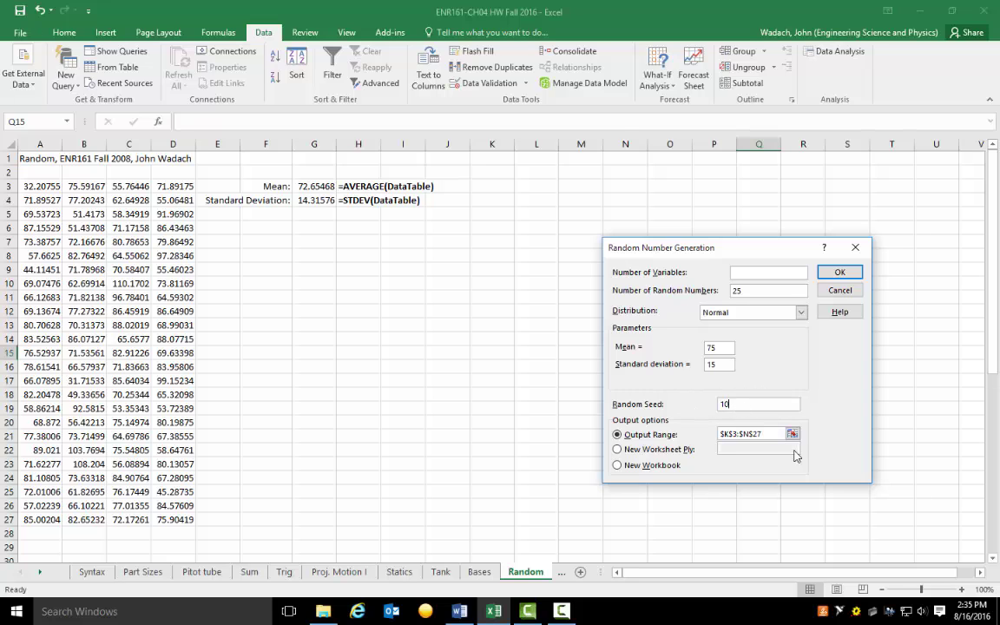
click(730, 405)
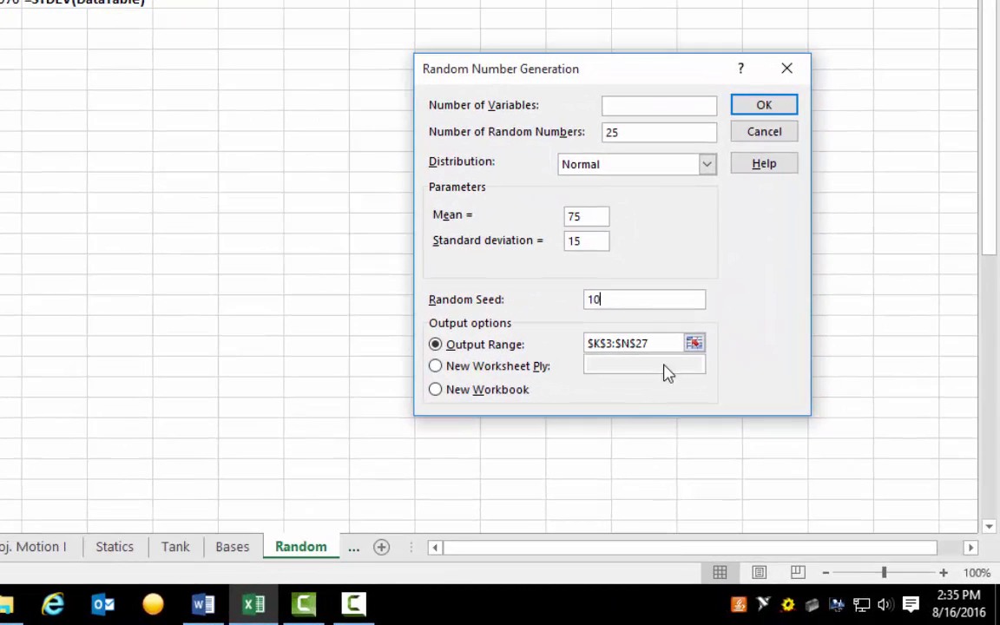
drag(608, 297, 538, 304)
key(BackSpace)
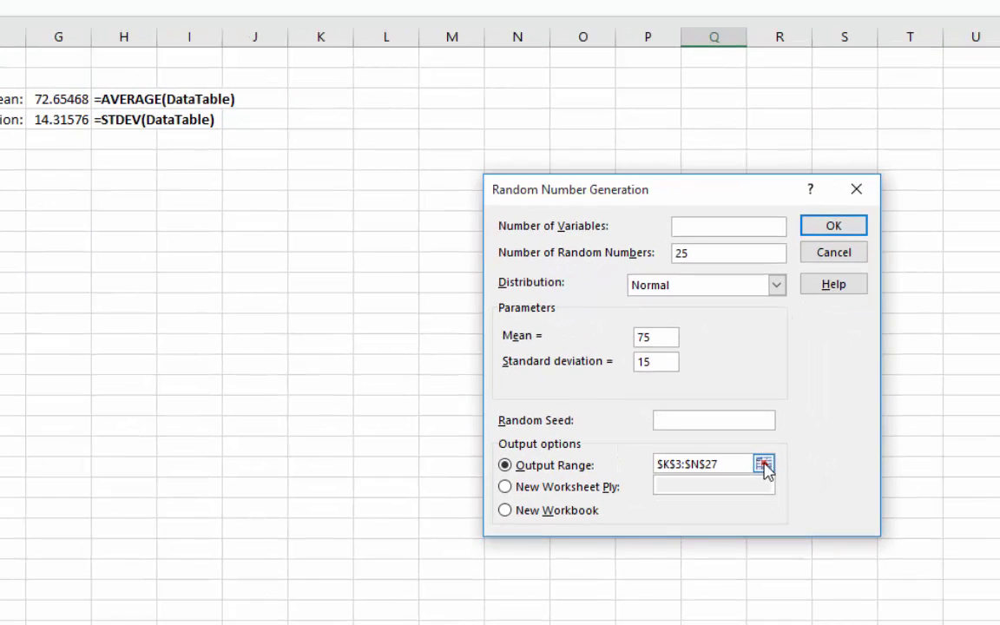
Set the Output Range to $K$3:$N$3.
click(764, 466)
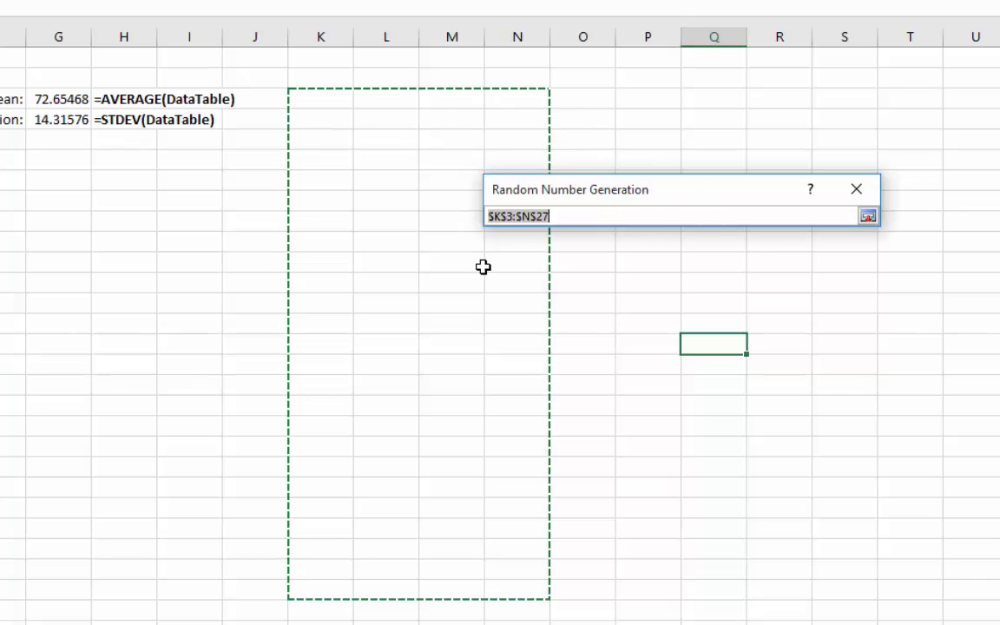
drag(307, 100, 524, 102)
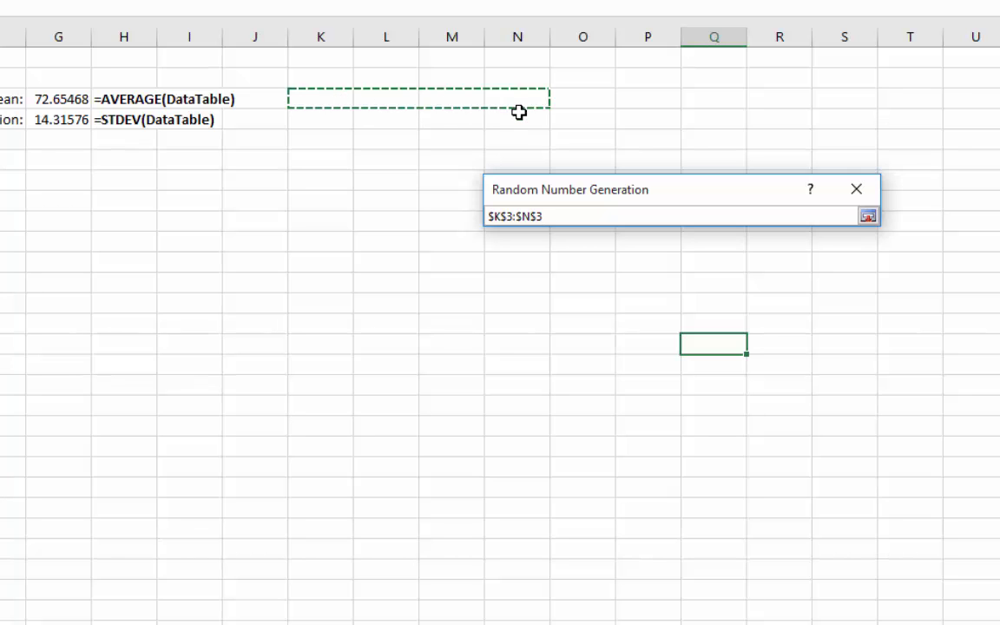
click(868, 216)
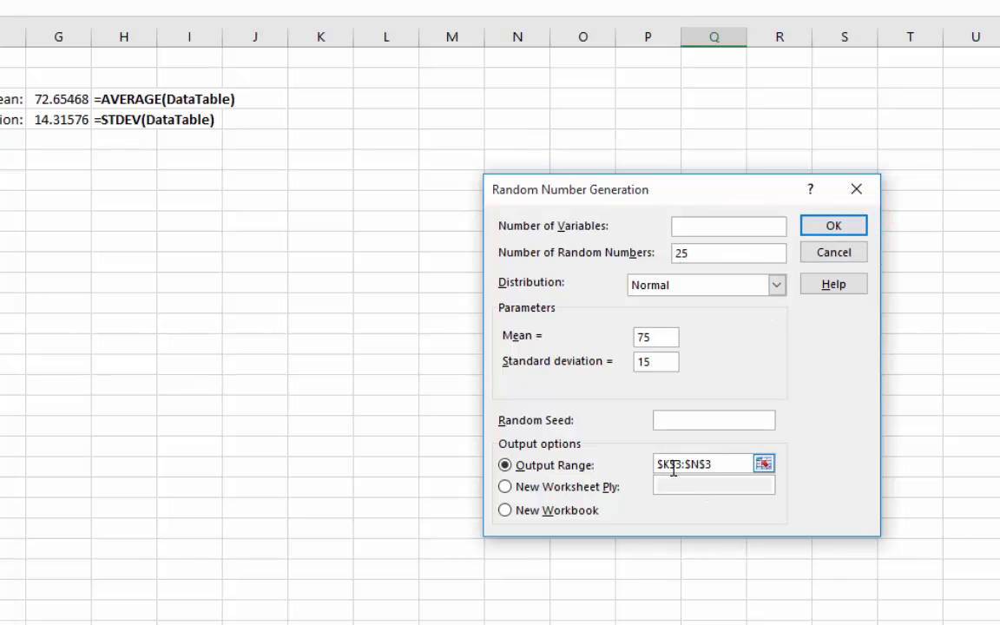
Generate a new block of normally distributed random numbers and review it.
click(835, 227)
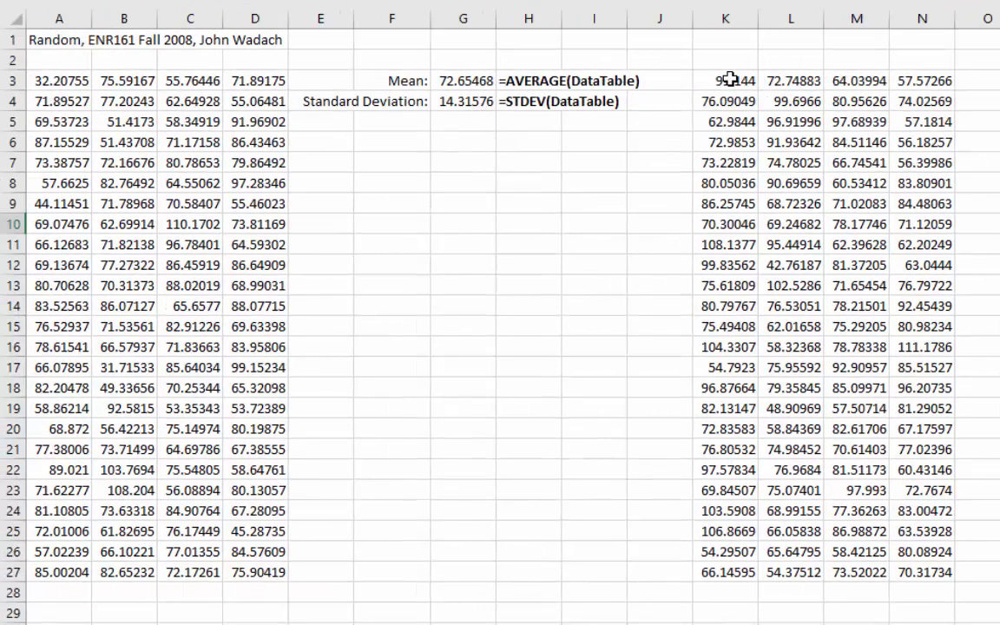
drag(725, 80, 915, 552)
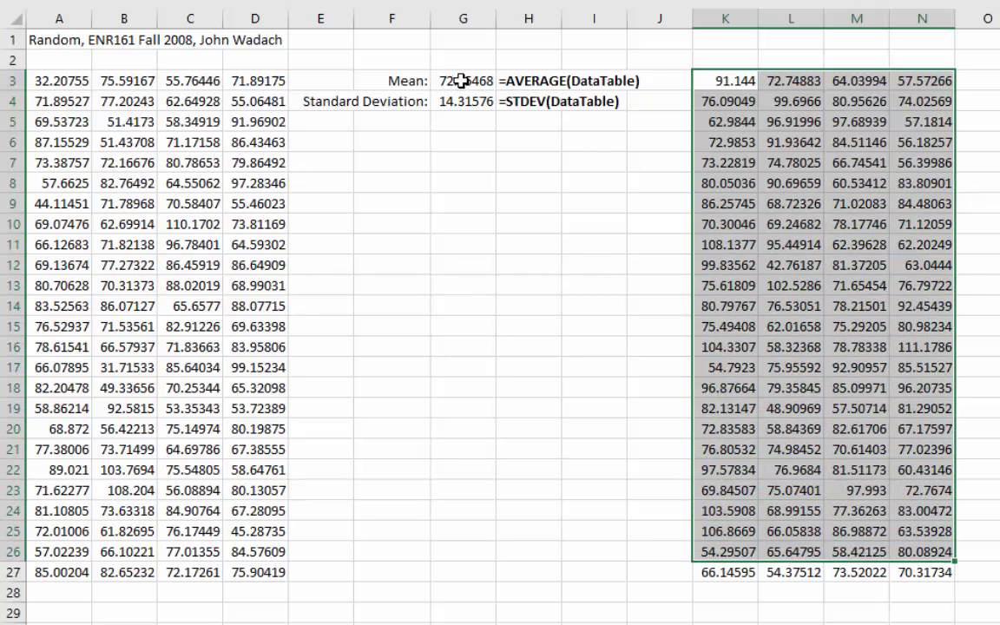
click(983, 103)
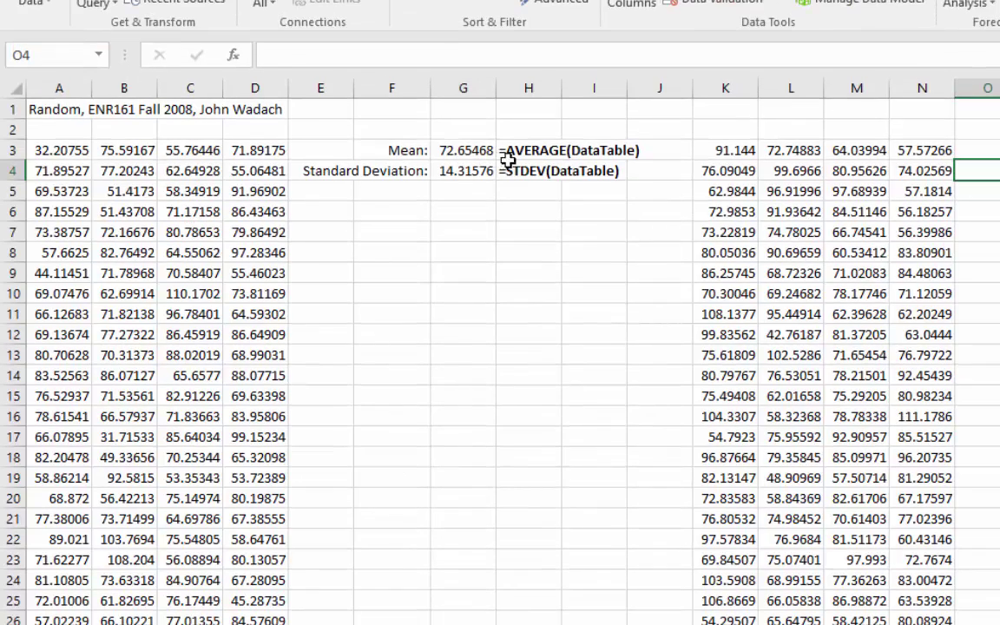
Confirm G3's AVERAGE formula references the DataTable range of the original numbers in columns A–D.
click(463, 134)
click(348, 52)
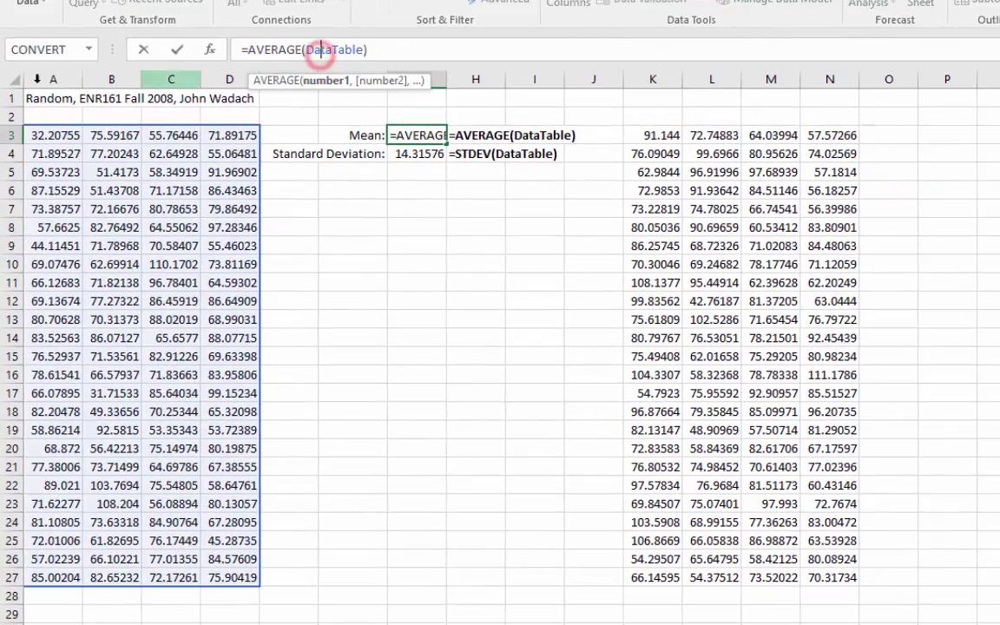
click(369, 298)
drag(48, 137, 234, 573)
click(73, 49)
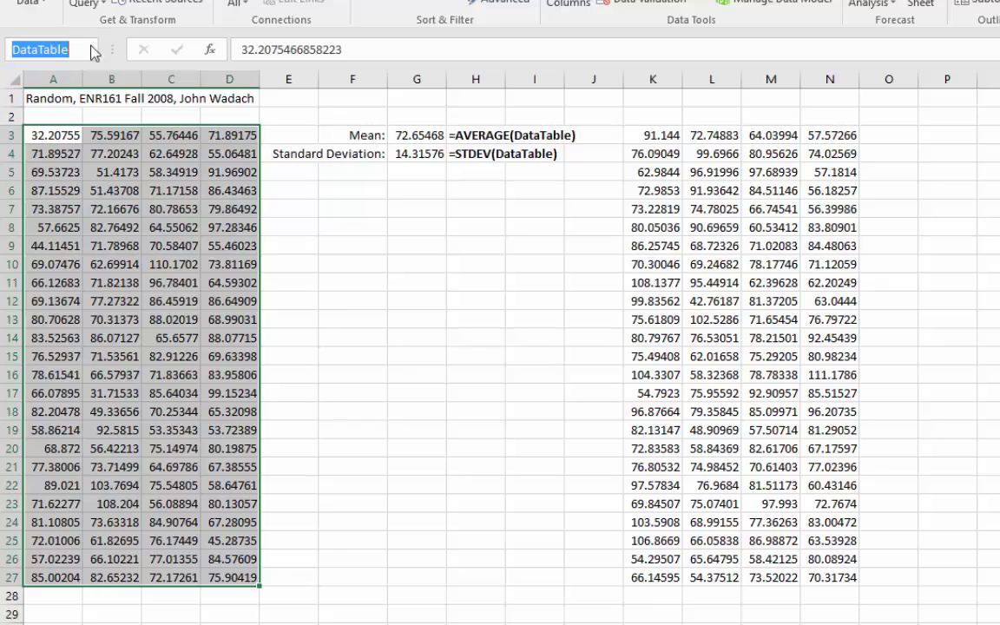
click(218, 32)
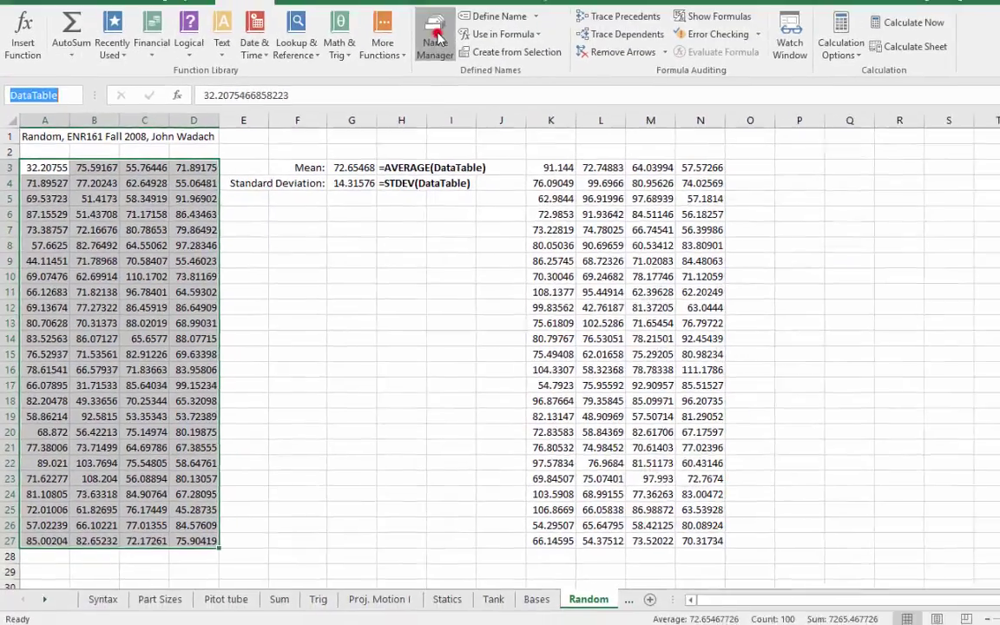
click(388, 74)
click(895, 497)
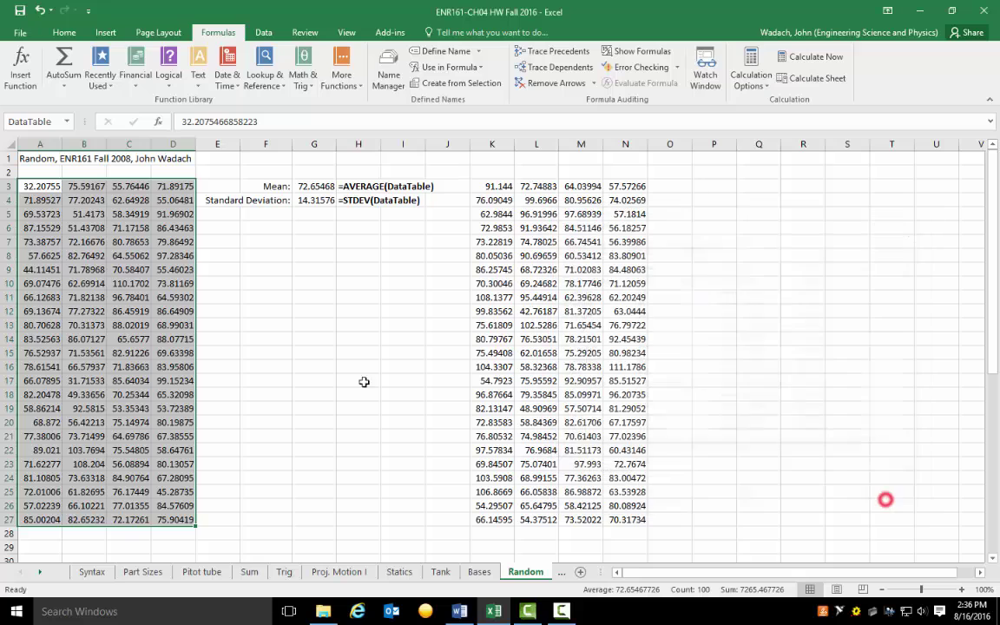
click(347, 351)
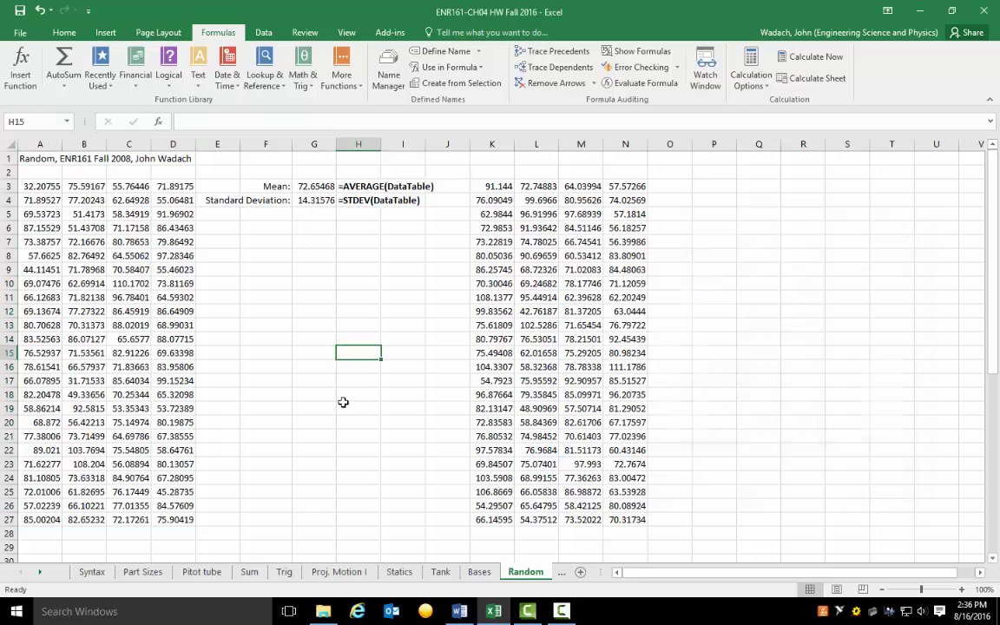
Clear the second random-number block K3:N27 and scroll the sheet tabs toward later sheets.
drag(514, 179, 637, 515)
key(Delete)
click(759, 477)
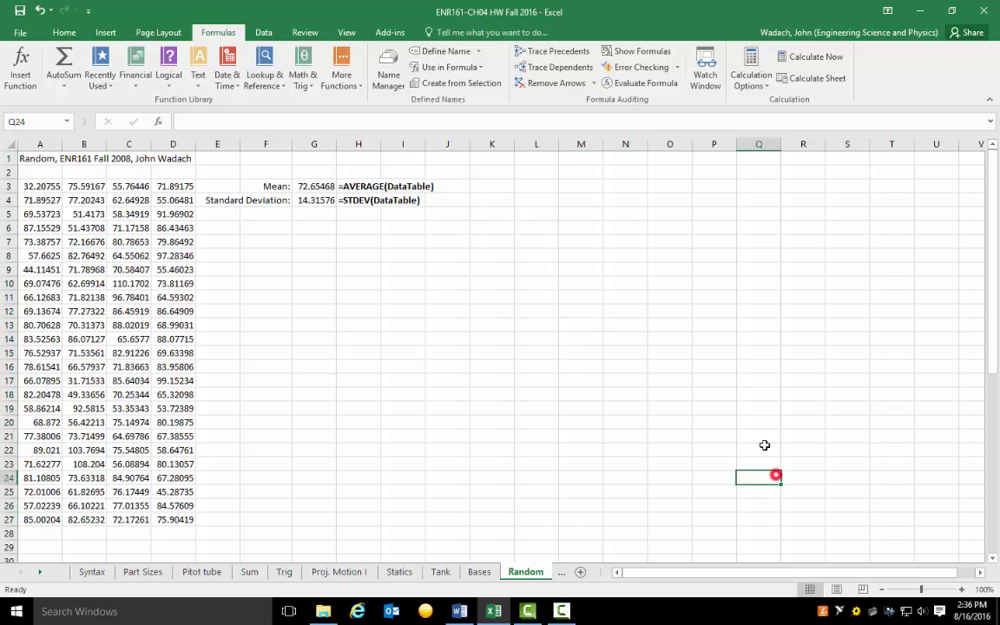
click(39, 574)
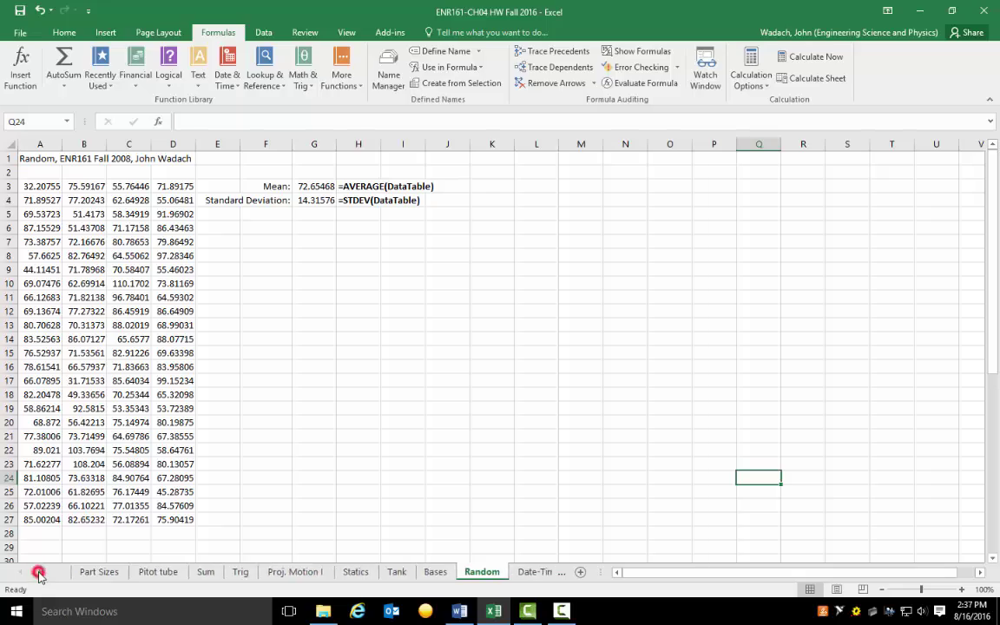
click(39, 574)
click(39, 574)
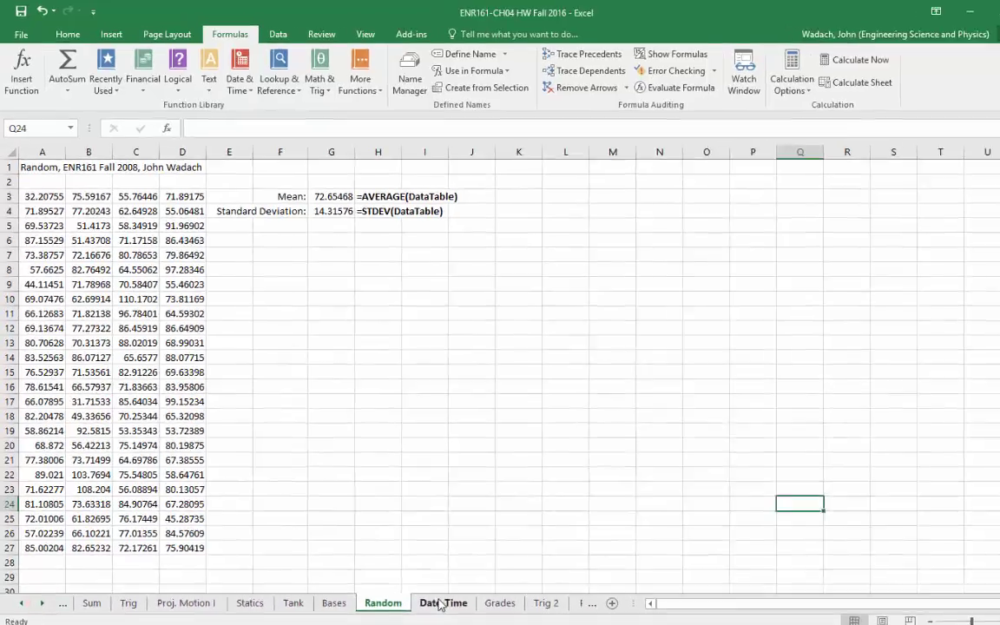
Switch to the Date-Time sheet and inspect the =TODAY() formula in C3.
click(419, 571)
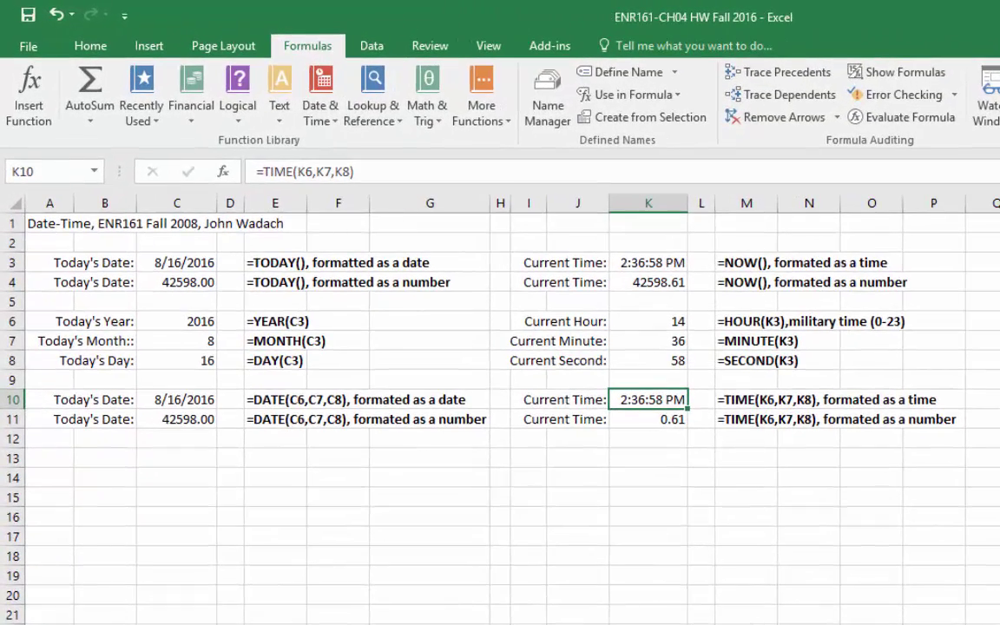
click(178, 263)
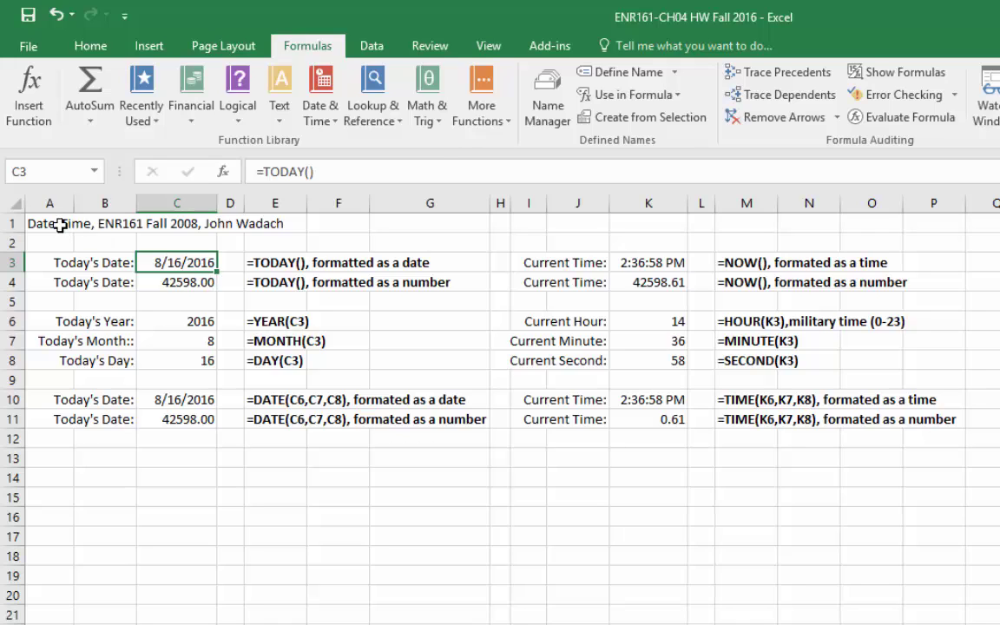
click(75, 227)
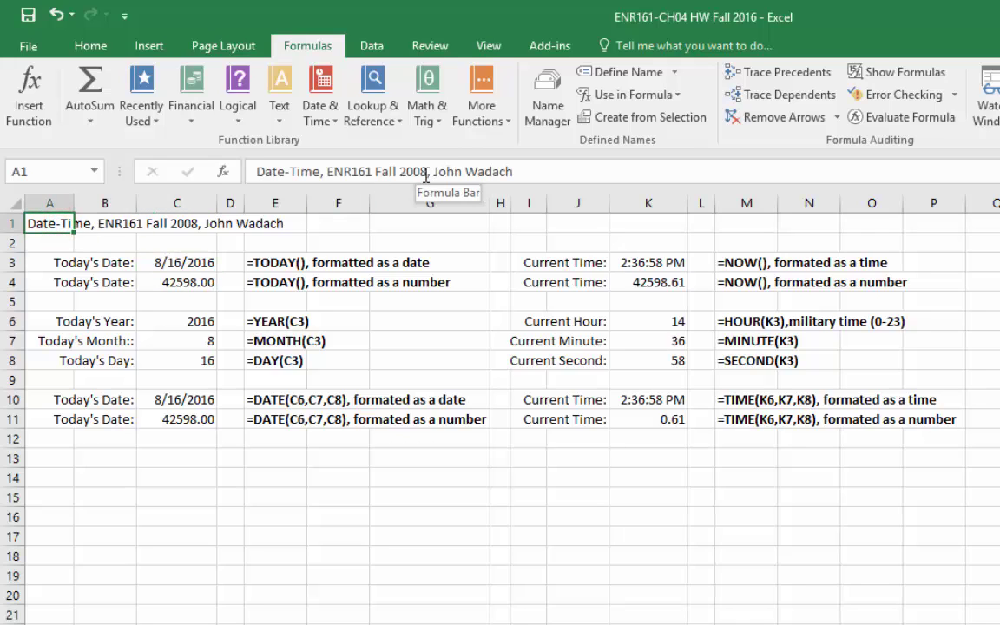
click(406, 363)
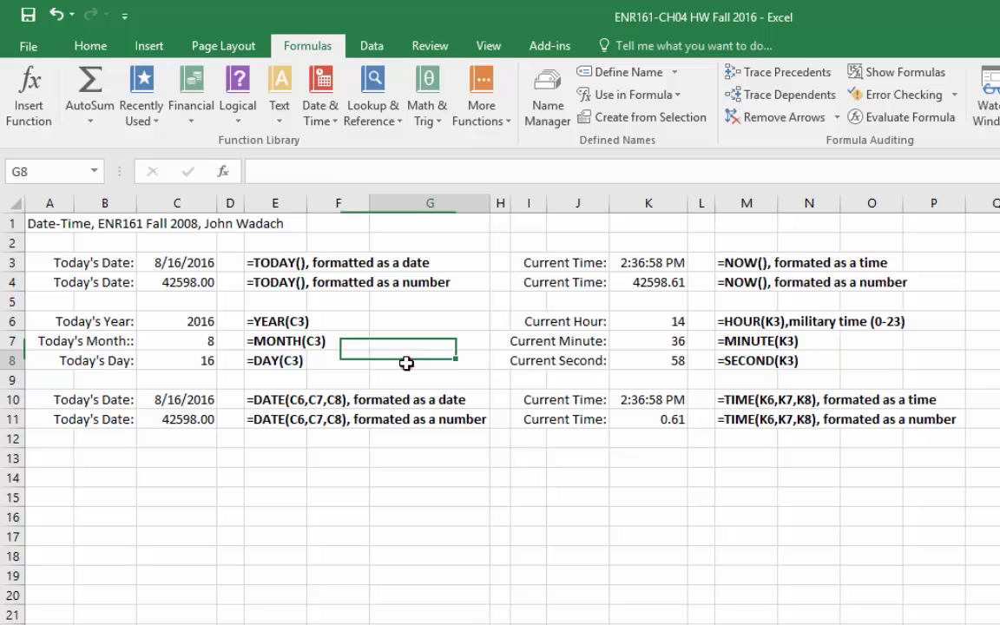
click(195, 263)
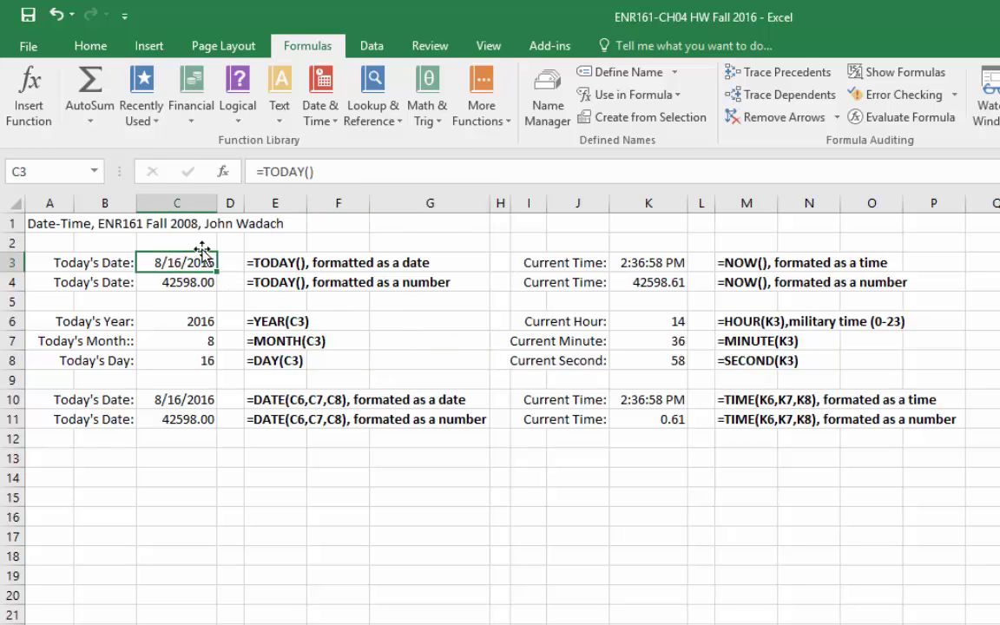
Compare C3 and C4 number formats, apply Short Date to C3, then cancel More Number Formats.
click(83, 47)
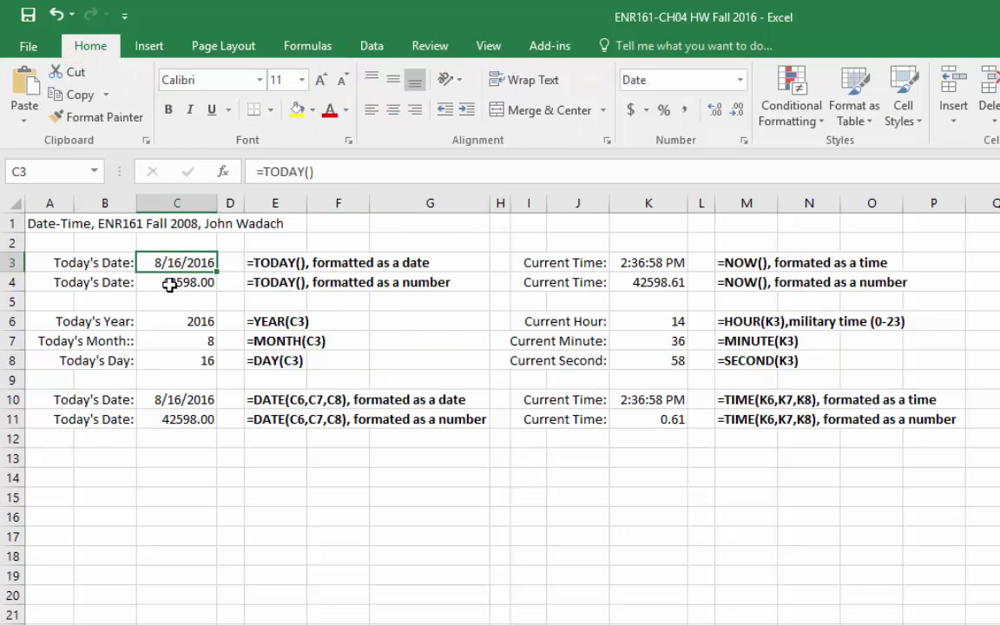
click(167, 283)
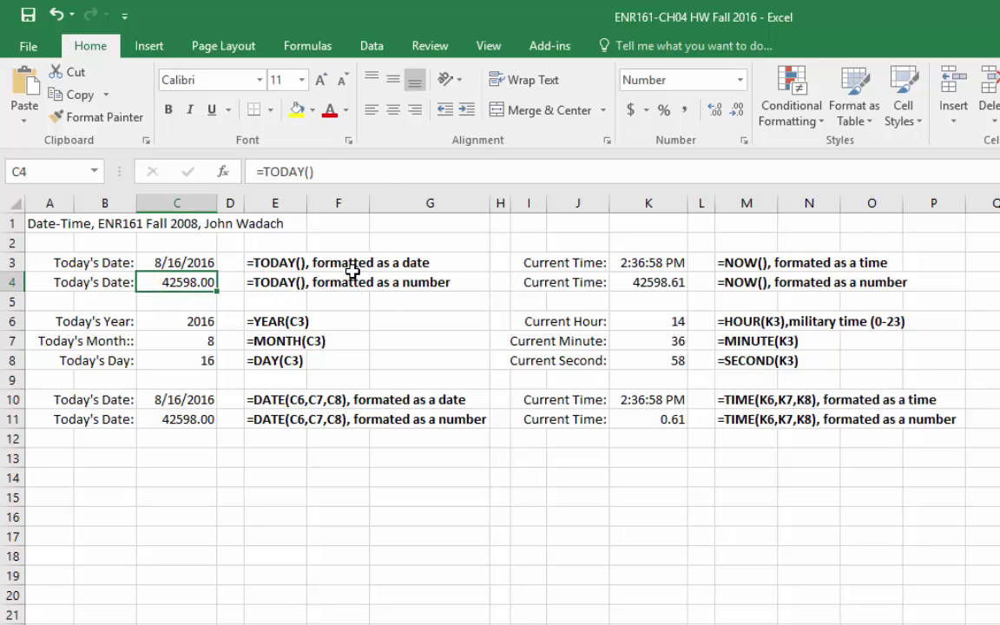
click(193, 264)
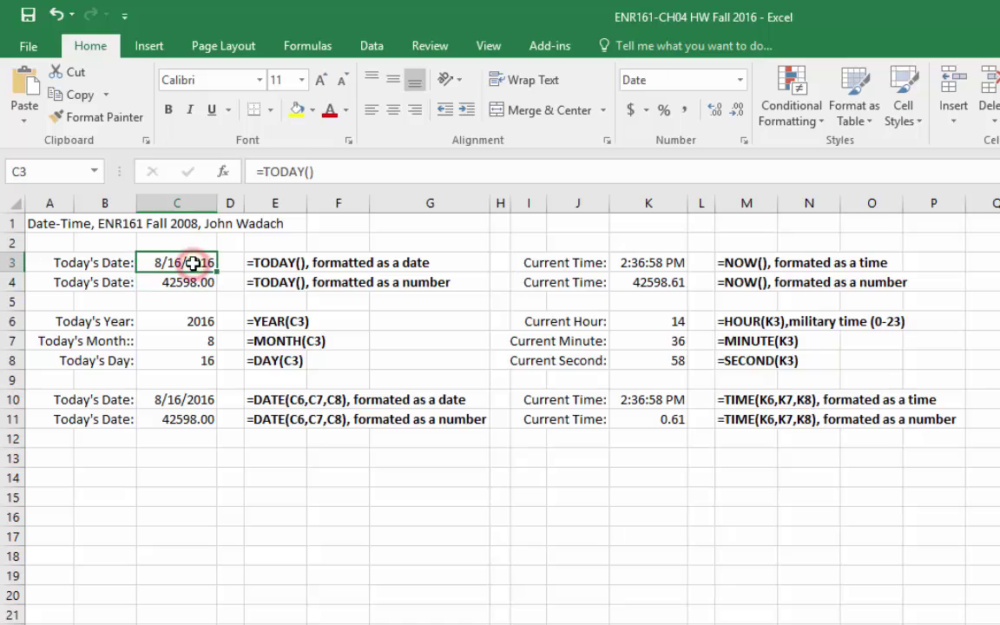
click(739, 82)
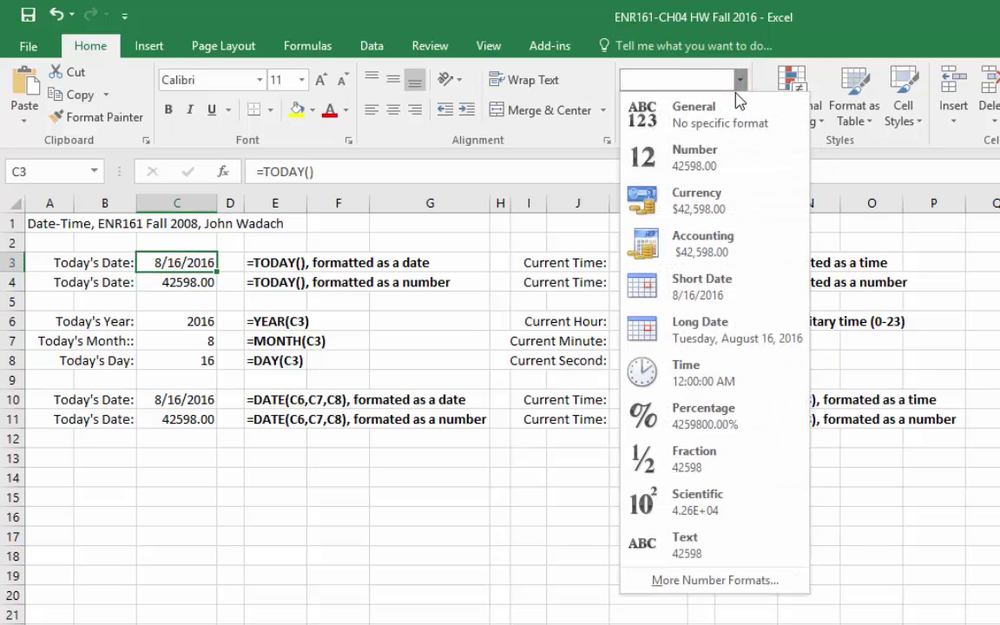
click(700, 296)
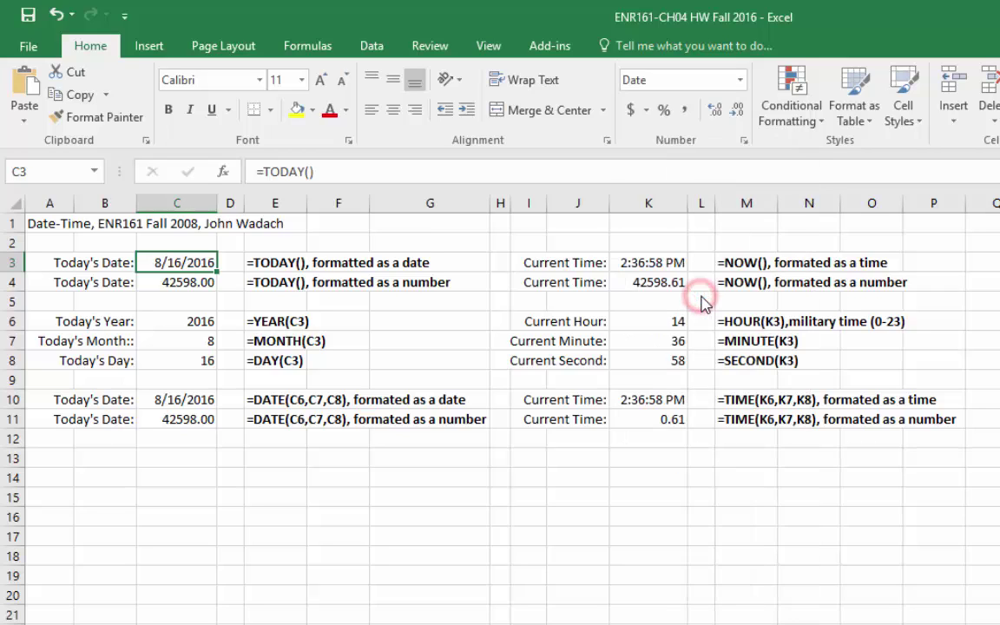
click(743, 80)
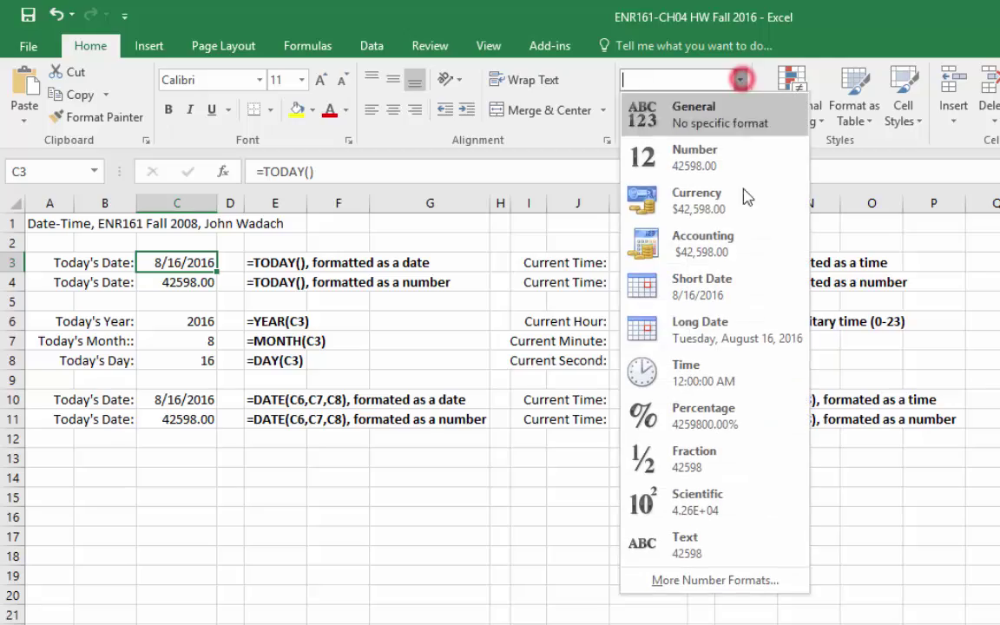
click(694, 575)
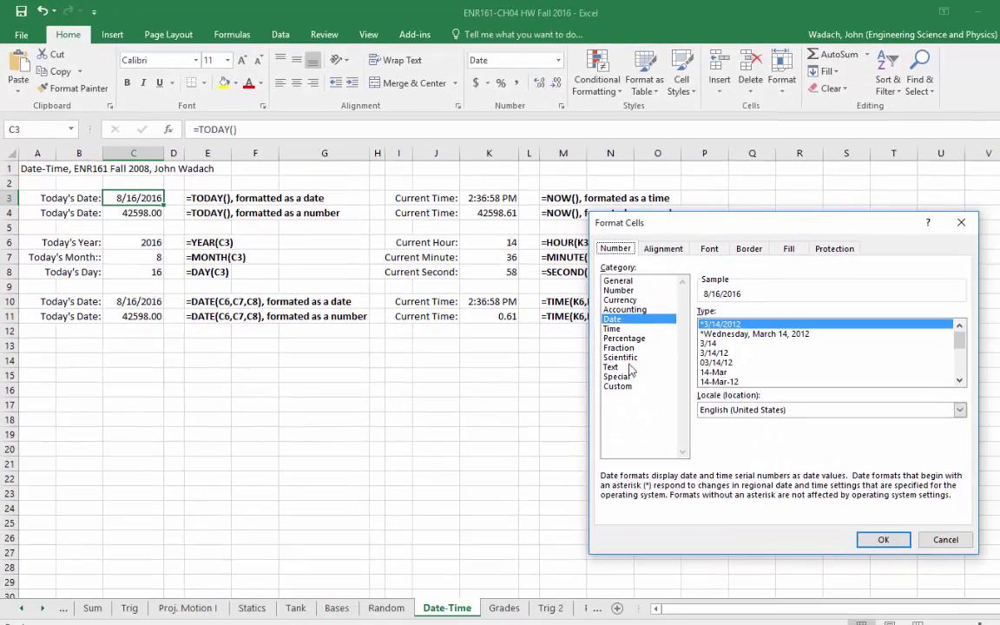
mouse_move(955, 339)
mouse_down()
mouse_move(962, 374)
mouse_move(966, 338)
mouse_up()
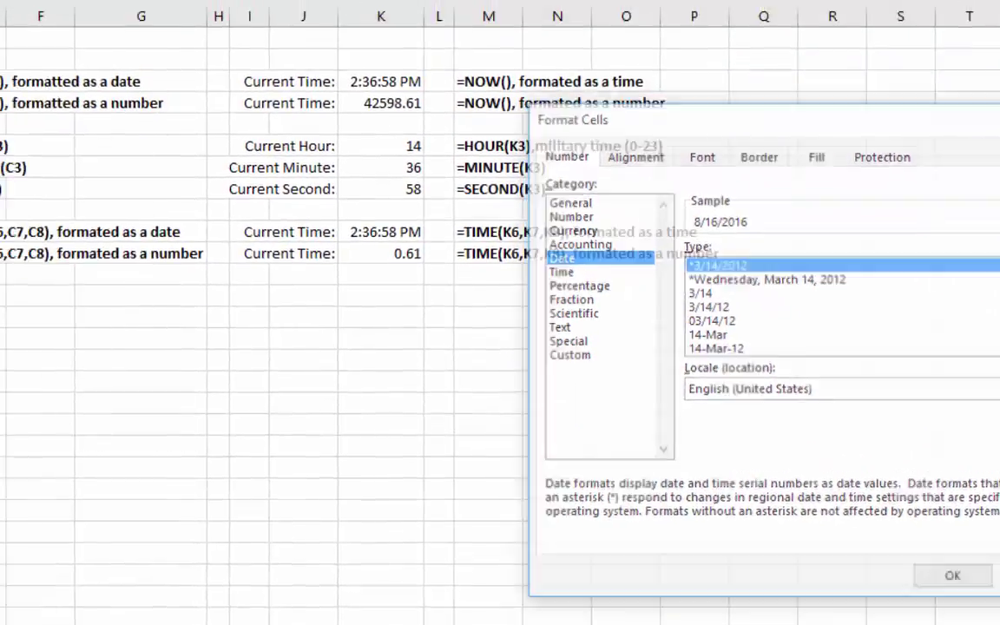
click(919, 497)
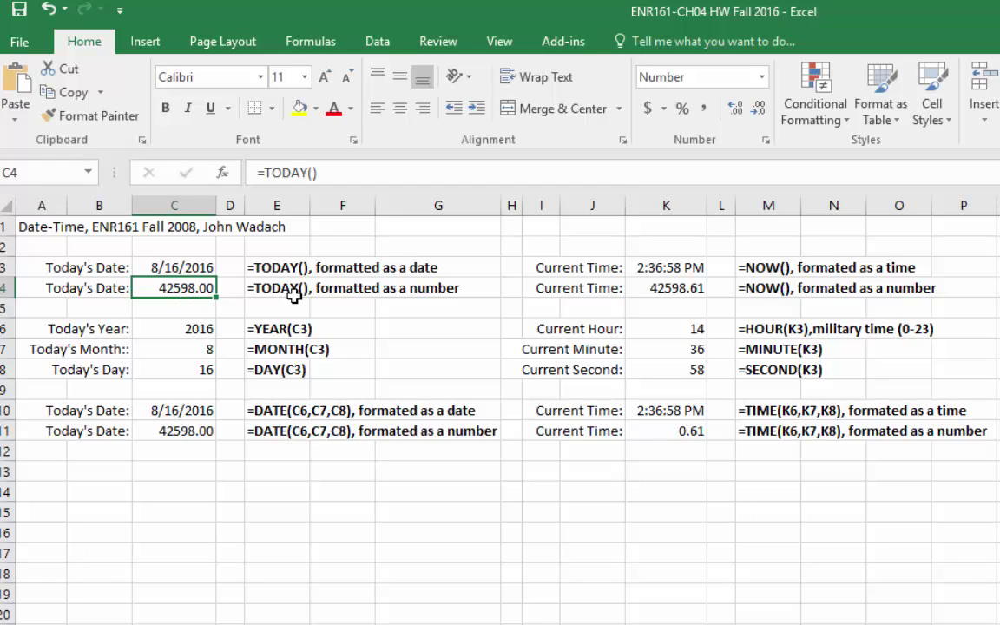
click(191, 330)
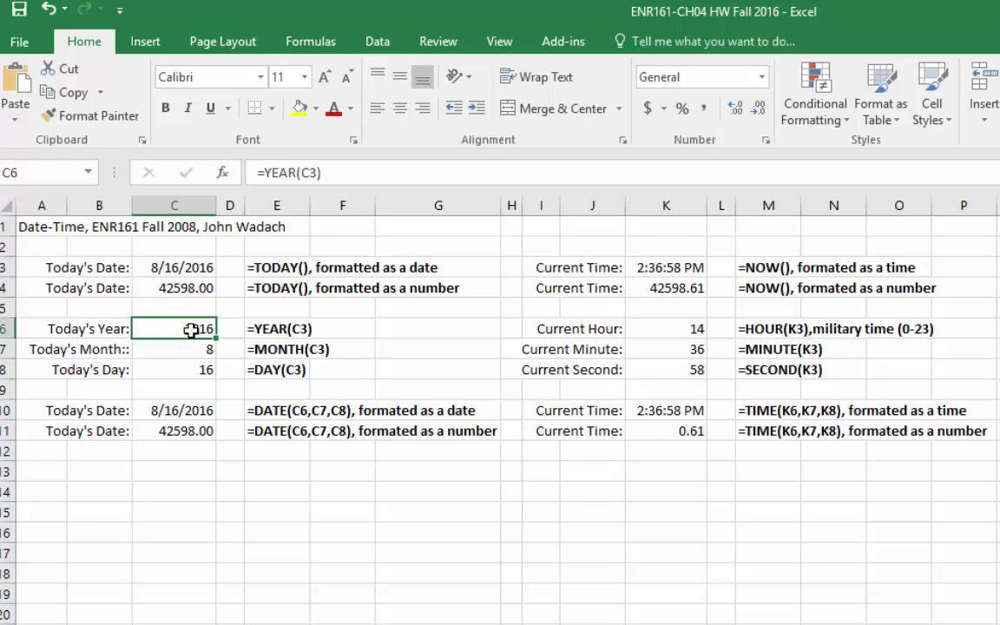
click(201, 351)
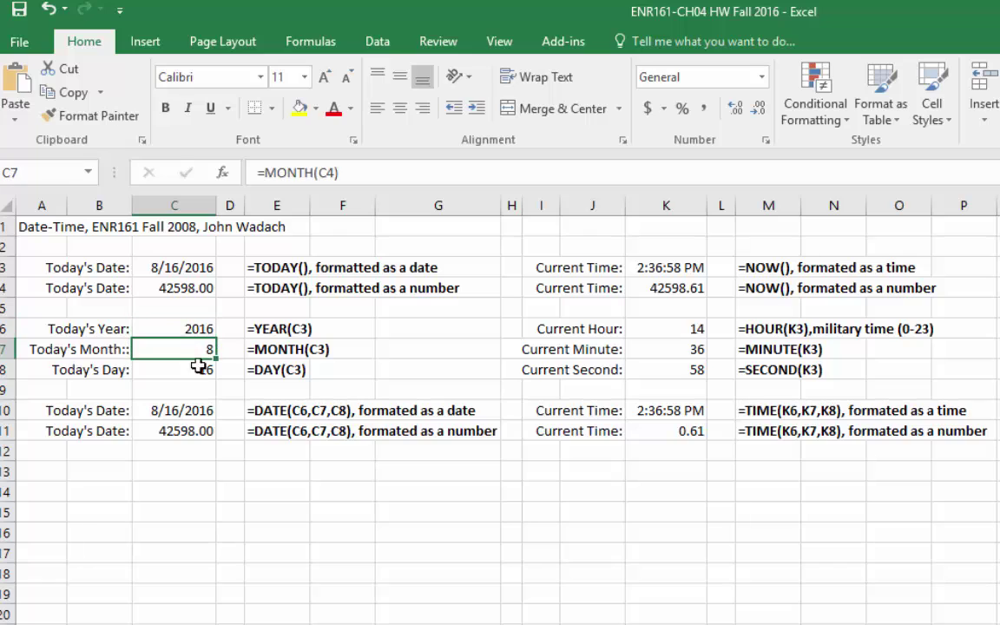
click(200, 368)
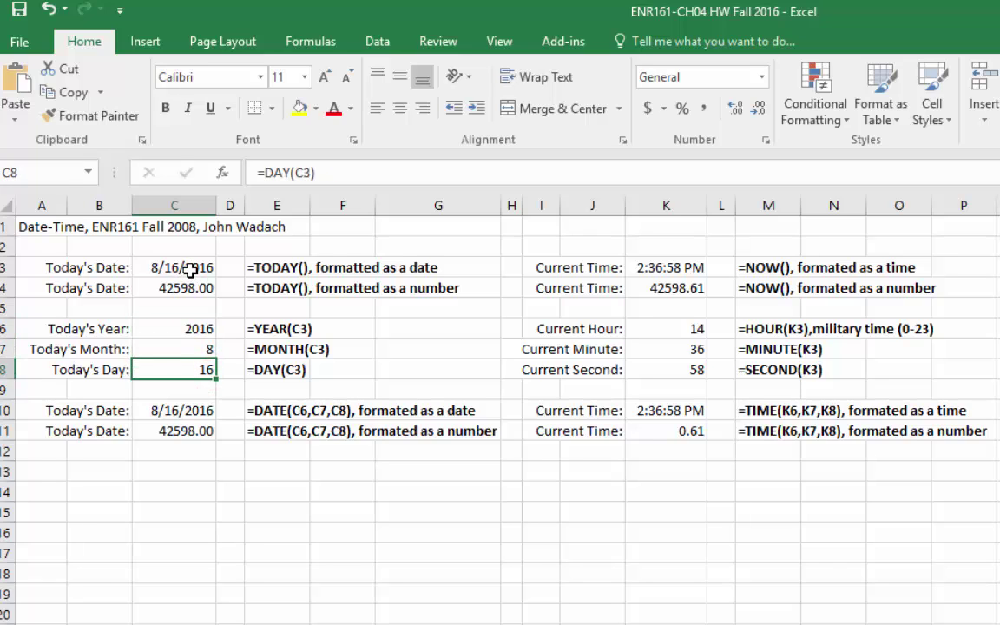
click(185, 413)
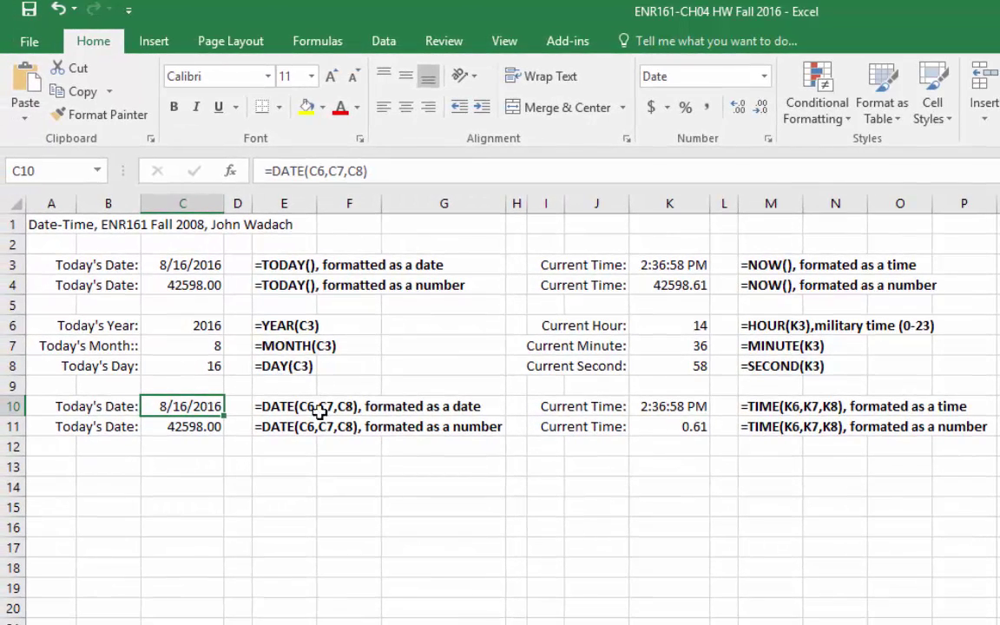
click(192, 431)
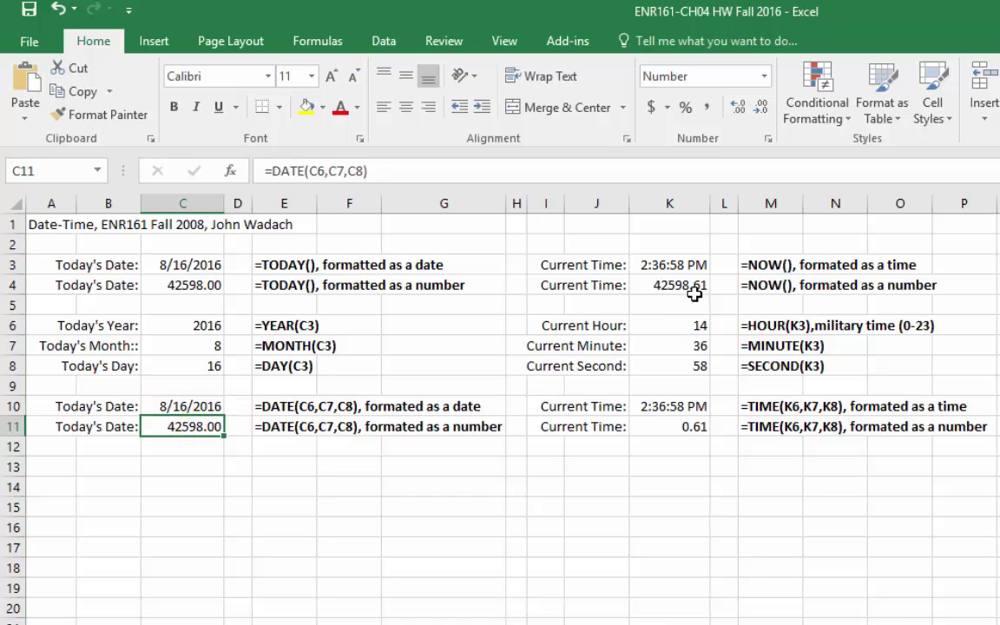
click(664, 265)
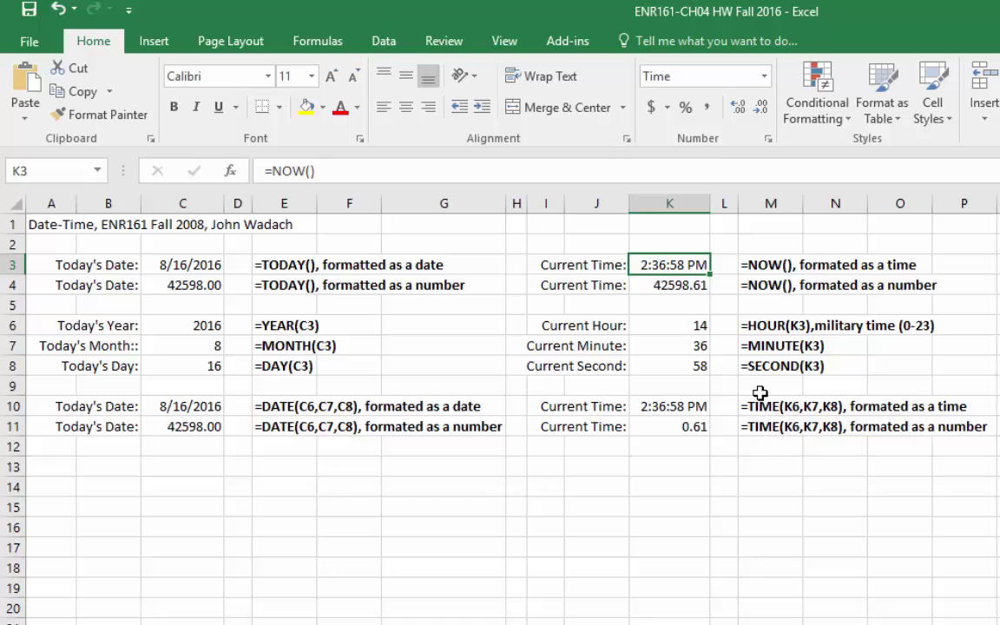
click(667, 284)
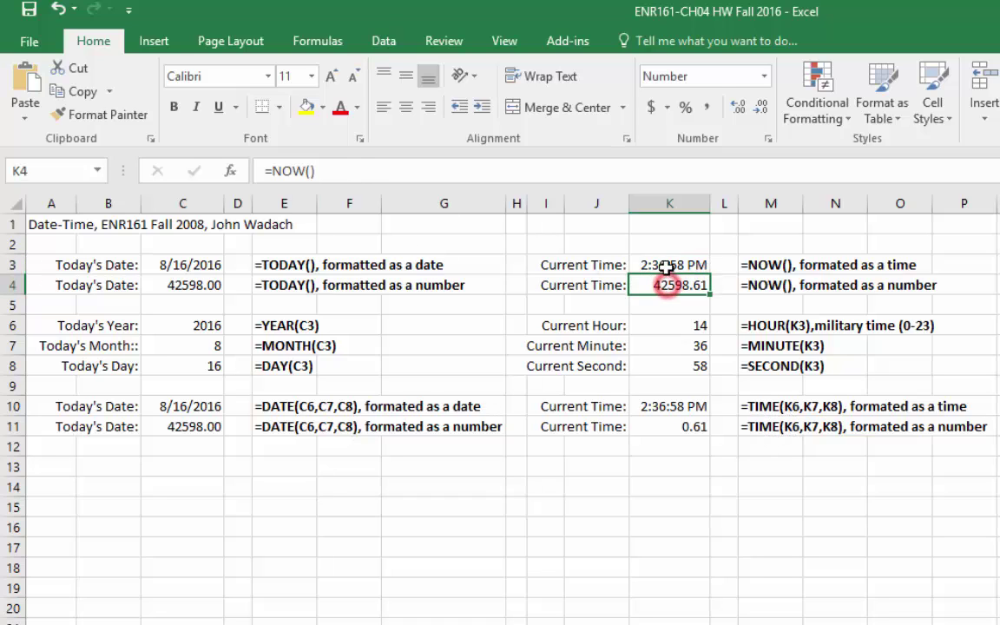
click(663, 262)
key(Down)
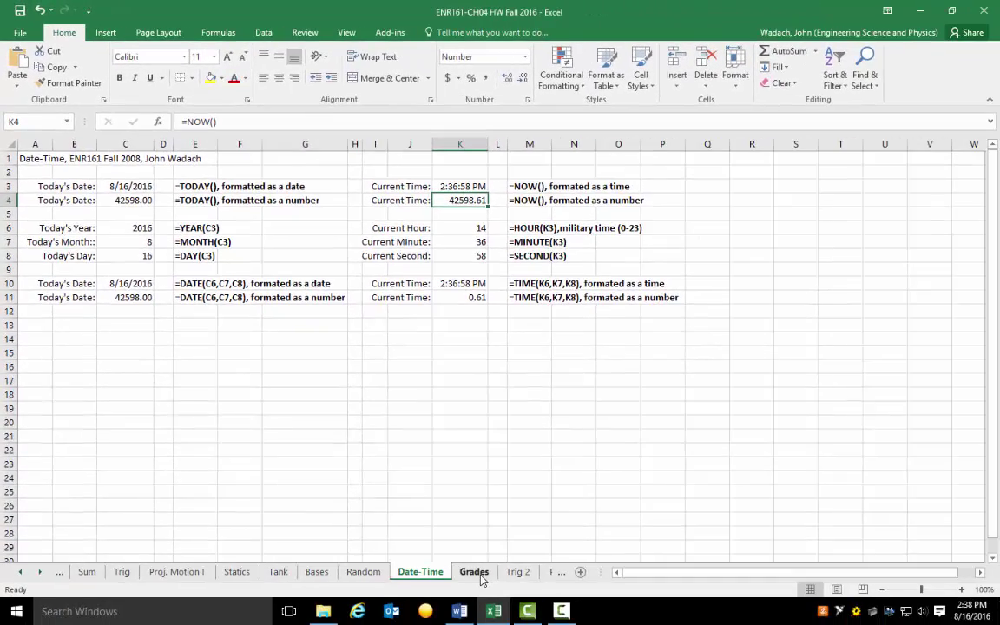
click(475, 572)
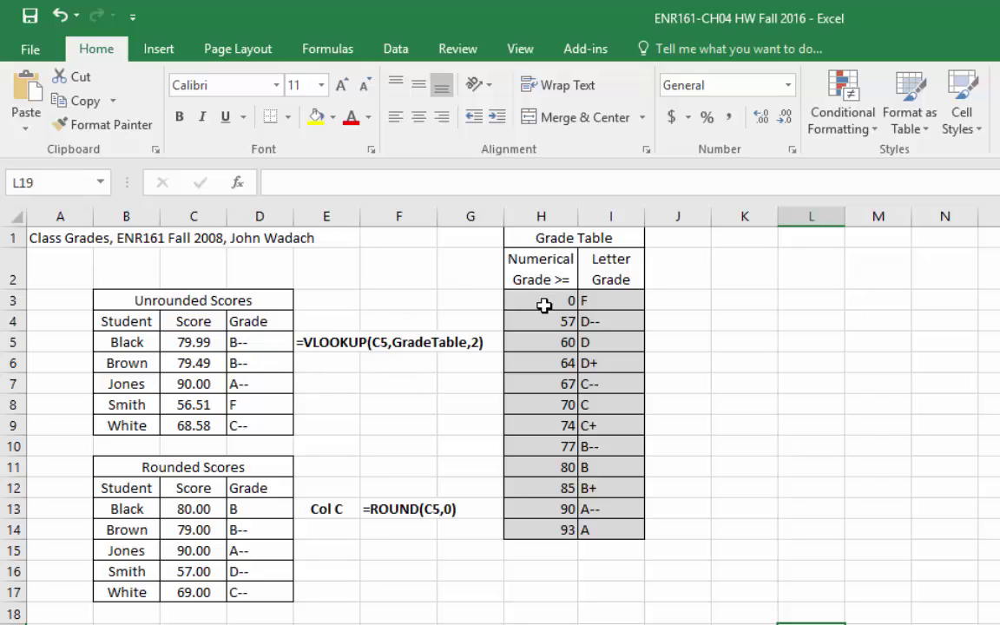
drag(544, 305, 608, 530)
click(743, 524)
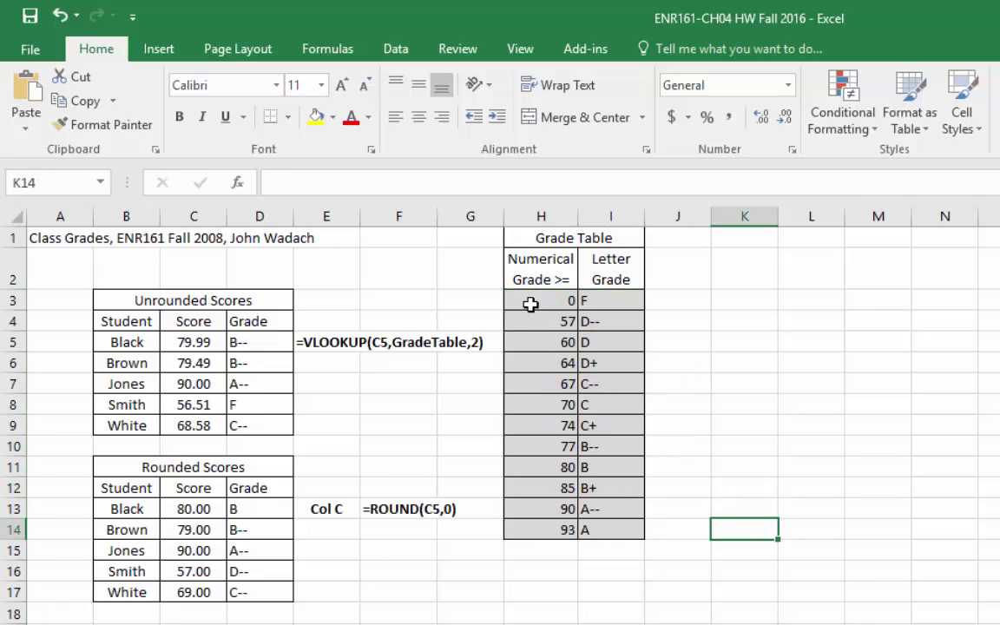
drag(531, 304, 596, 527)
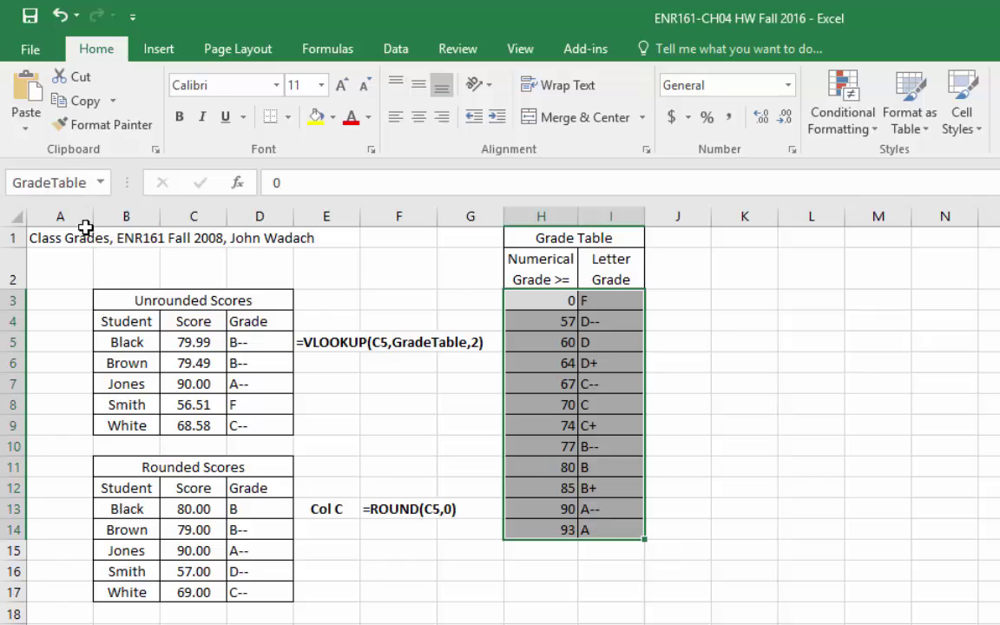
click(740, 396)
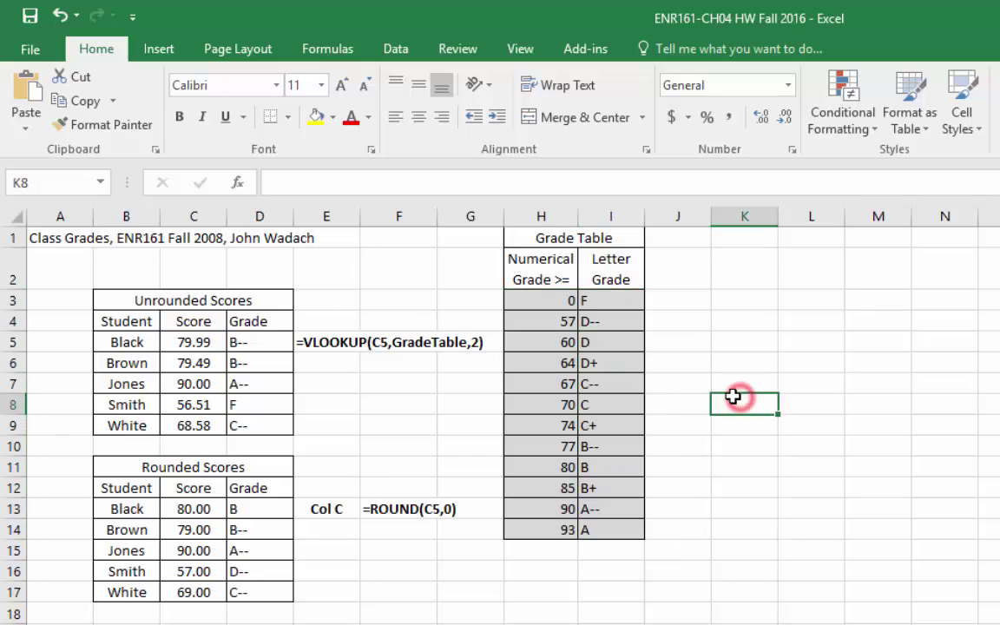
click(267, 344)
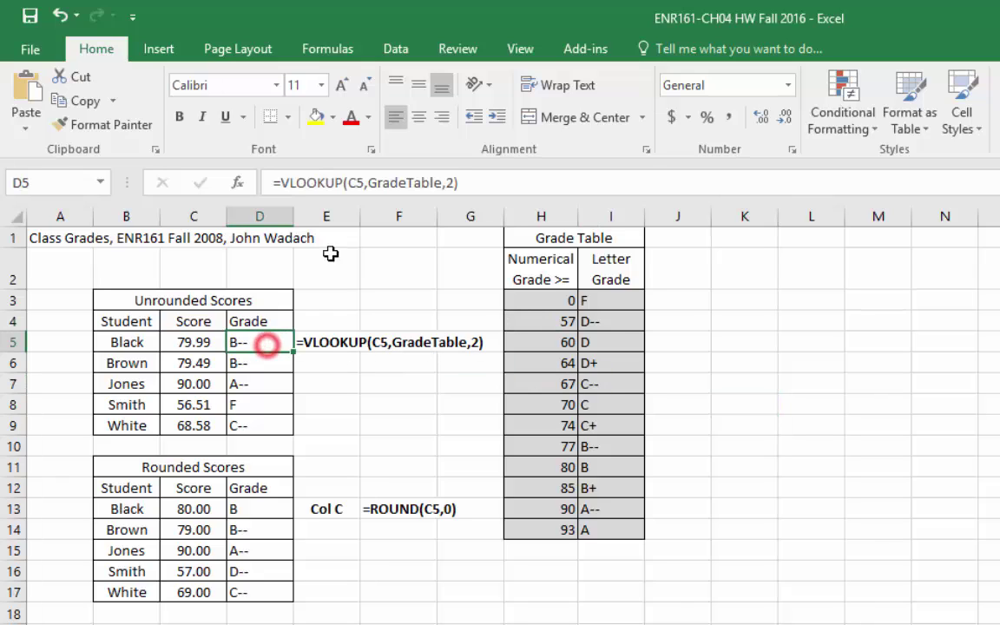
click(393, 182)
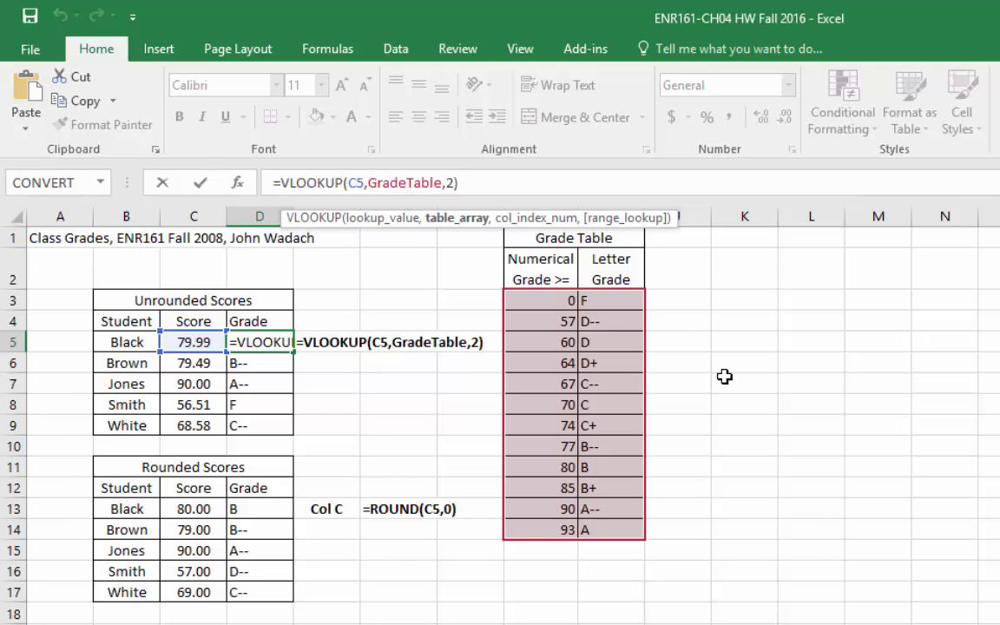
click(778, 443)
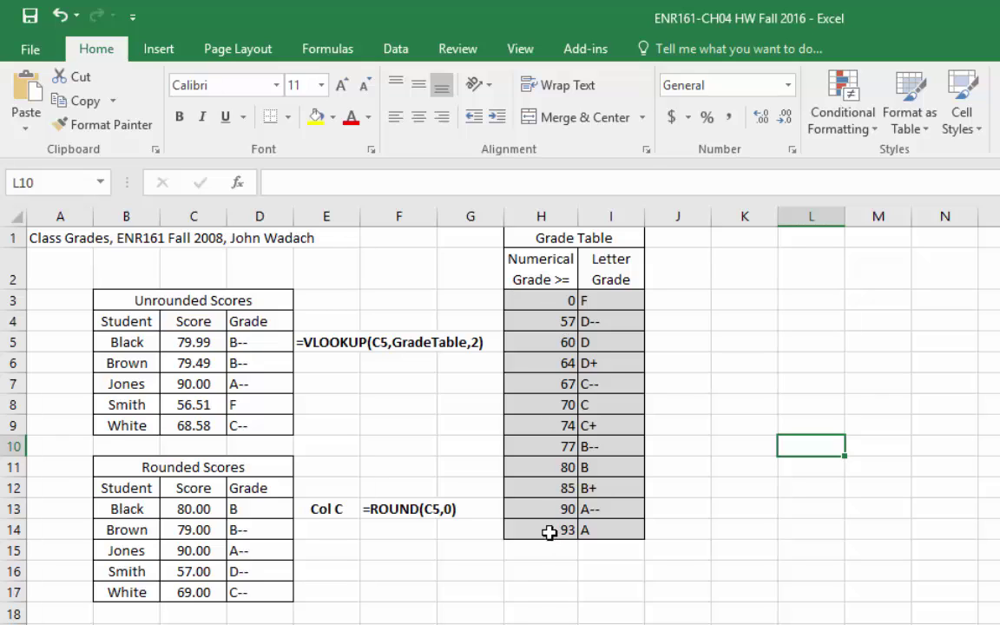
click(257, 342)
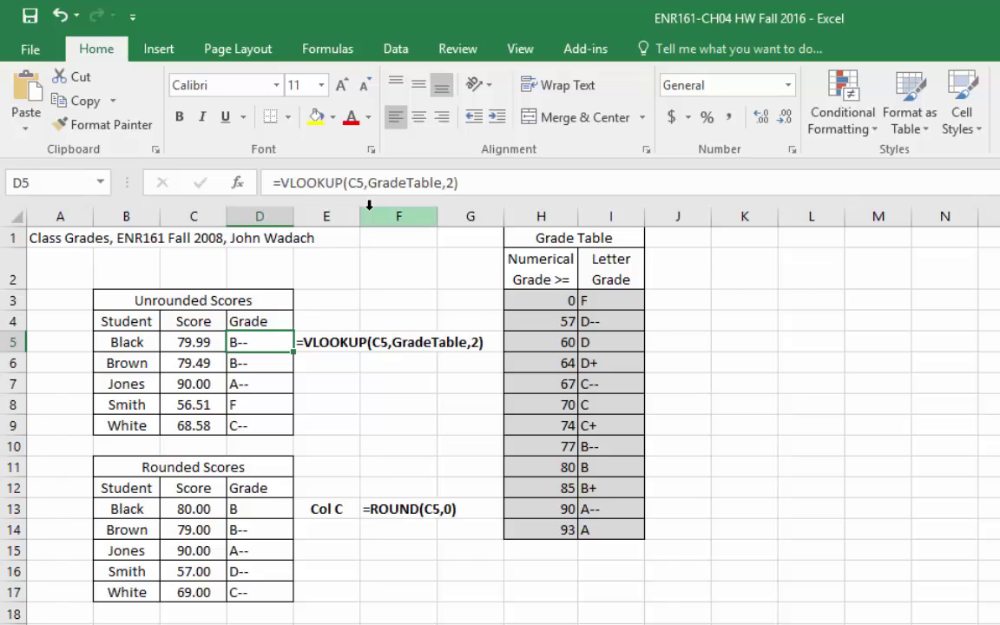
click(357, 184)
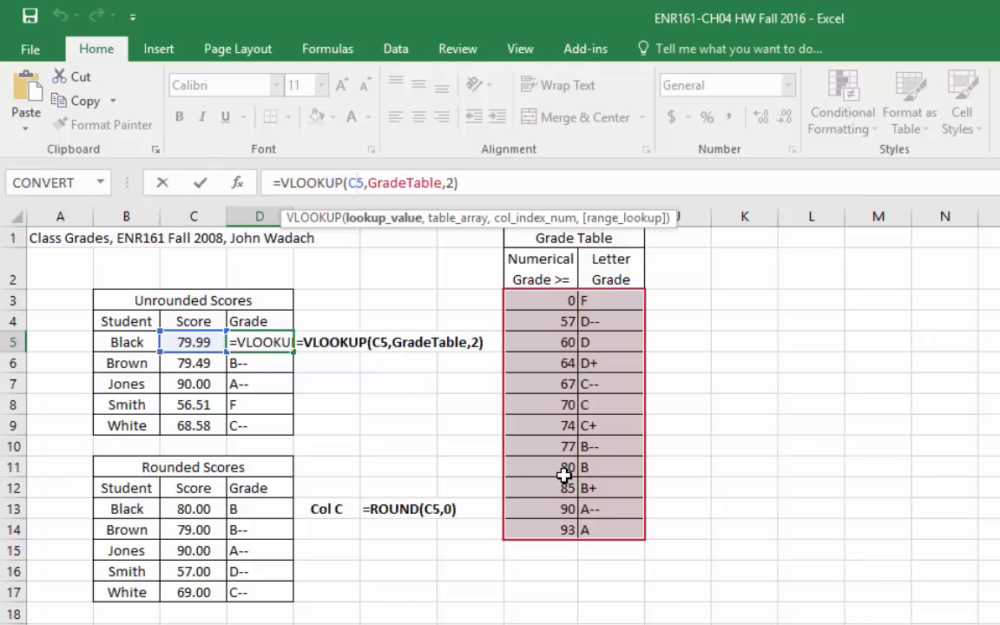
click(200, 182)
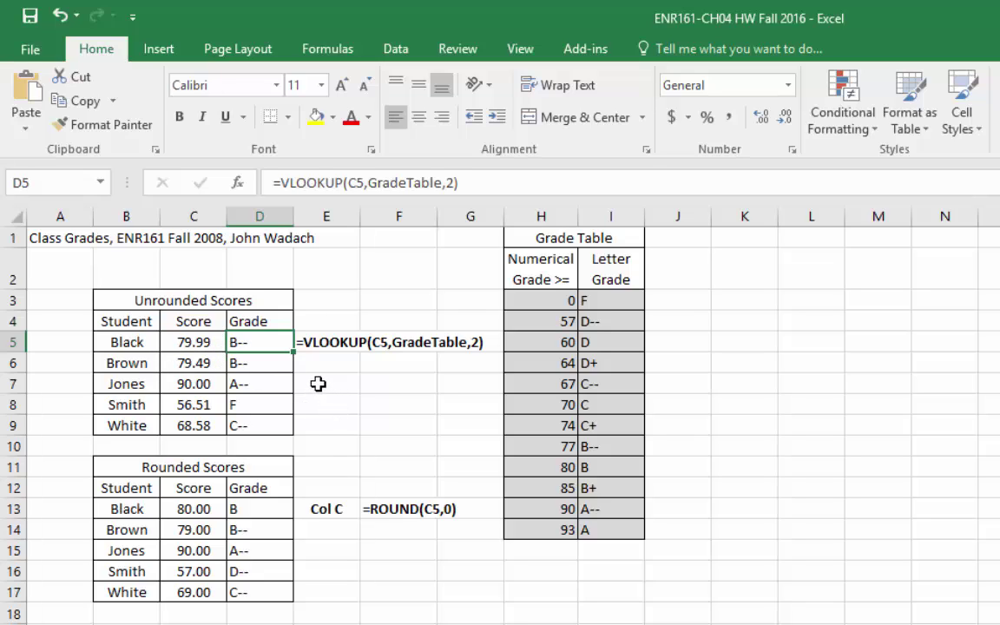
click(203, 344)
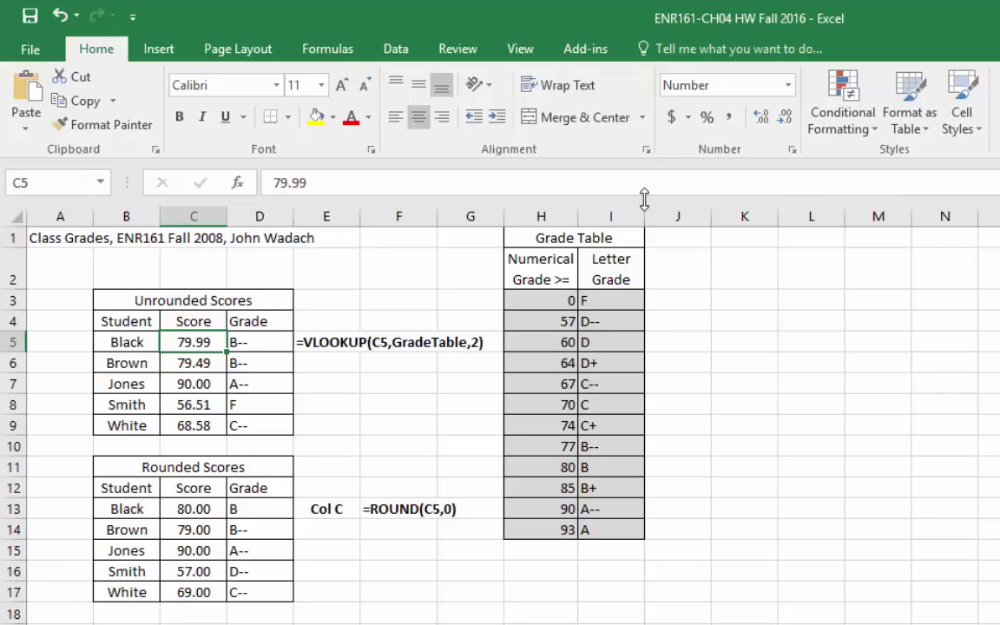
click(787, 120)
click(855, 489)
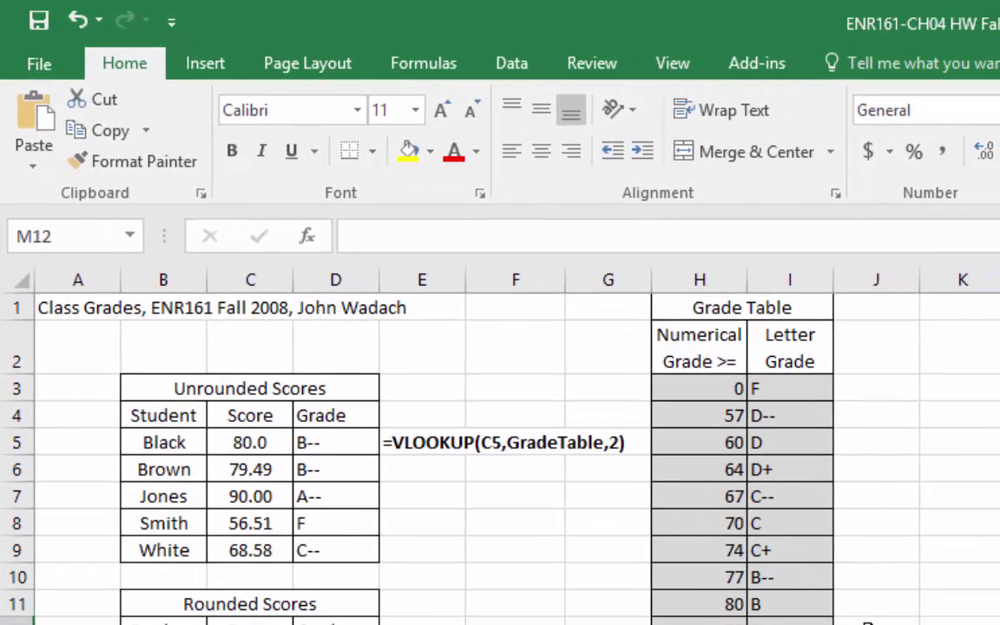
click(251, 444)
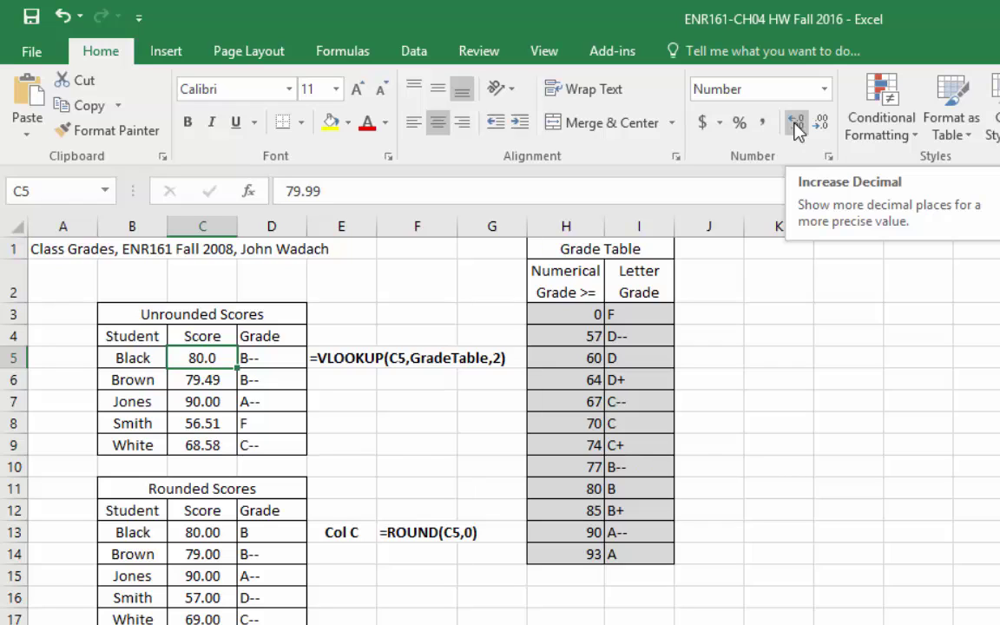
click(797, 127)
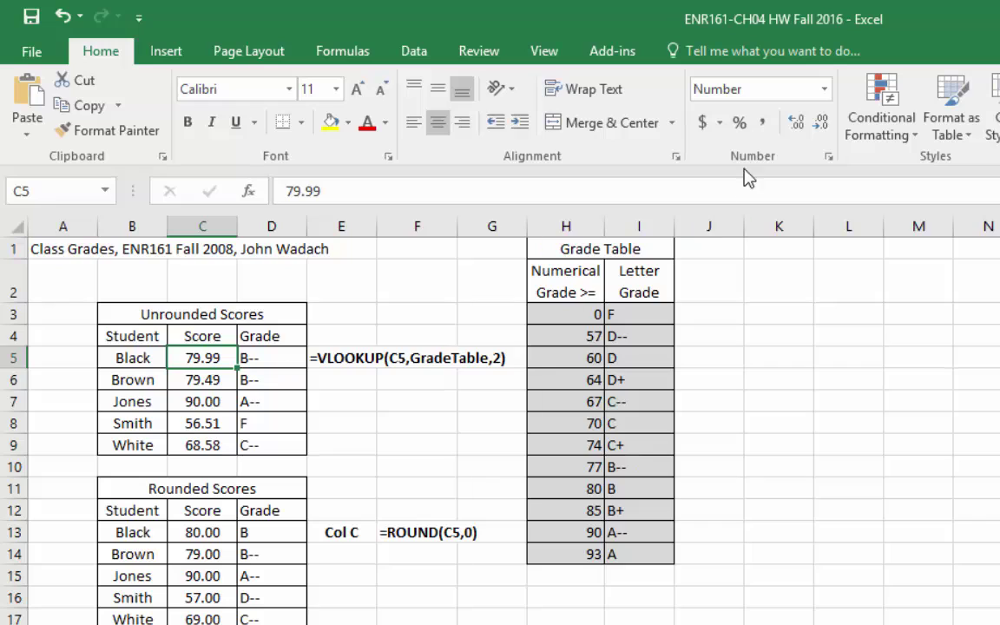
click(821, 128)
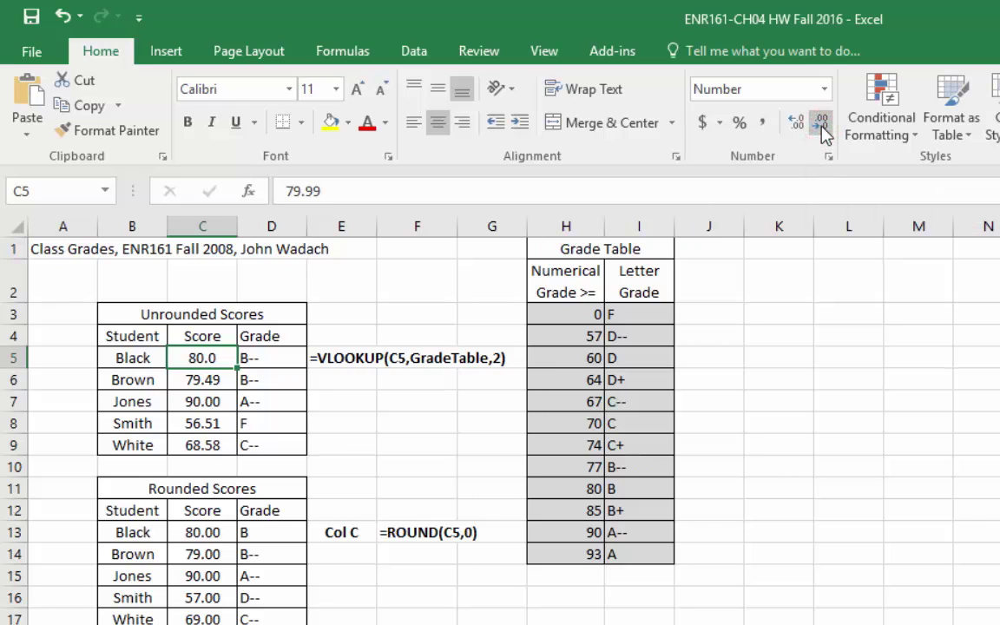
click(796, 124)
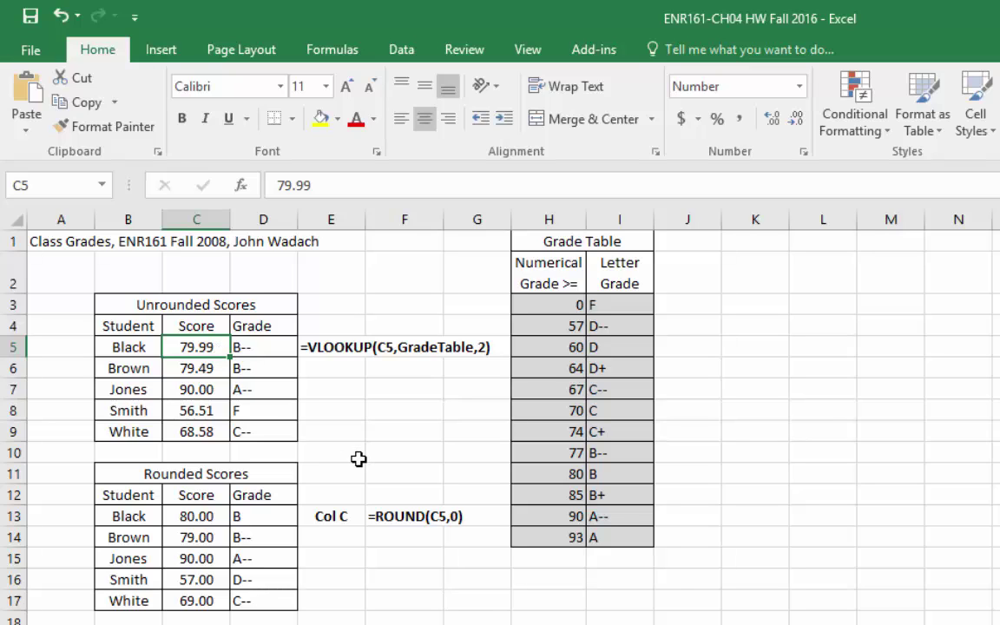
Change C13 to =ROUND(C5,1) and increase its displayed decimal places.
click(198, 518)
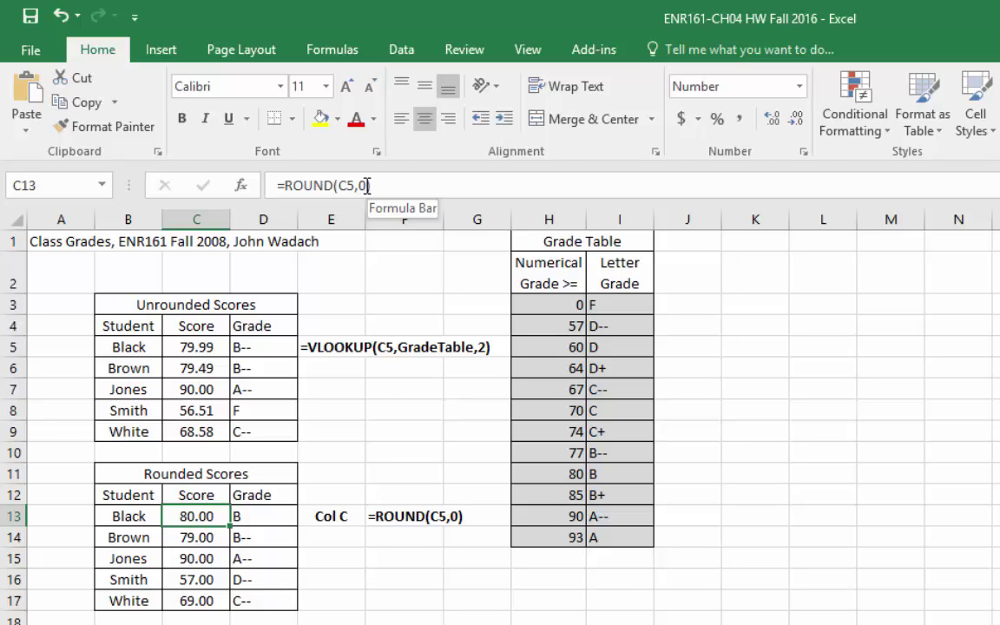
double_click(363, 184)
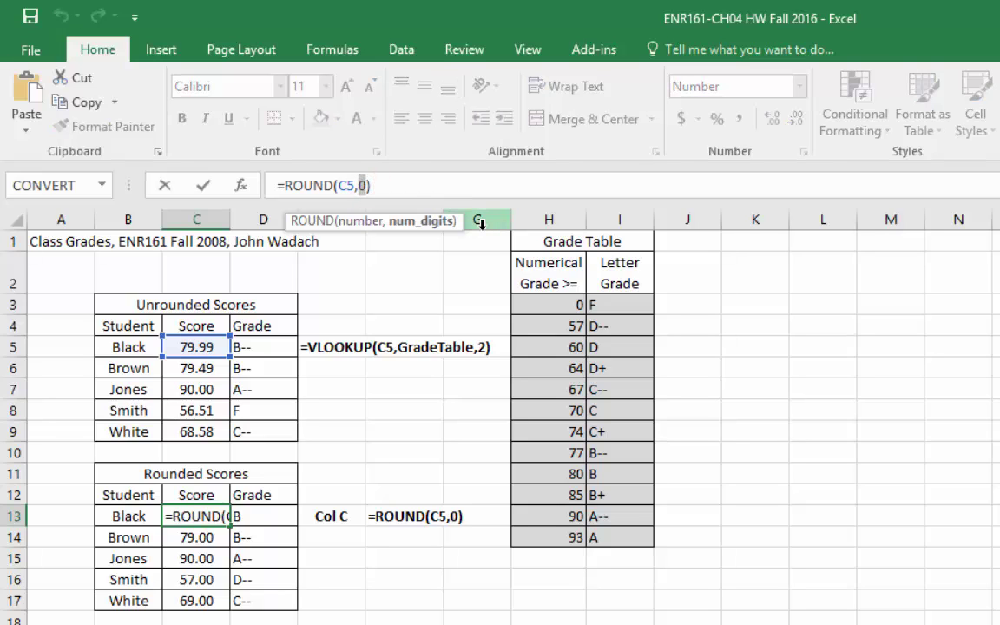
text(1)
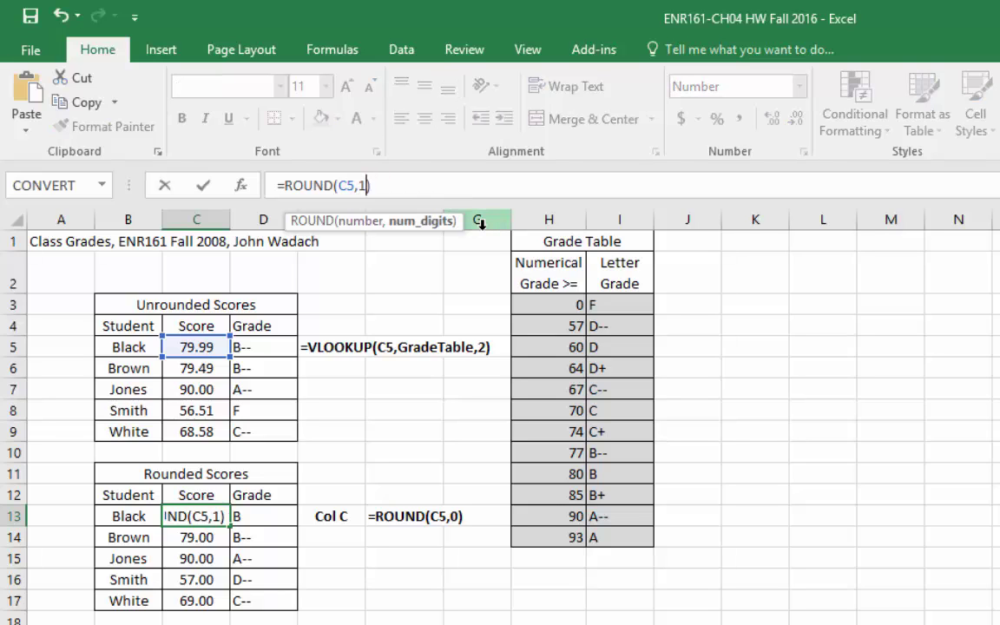
click(205, 185)
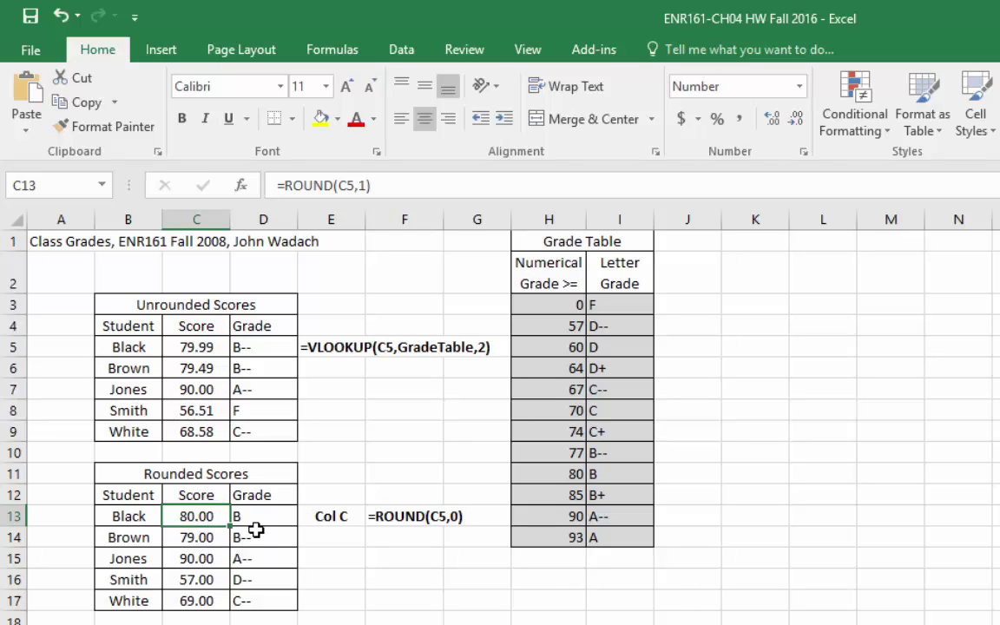
click(196, 515)
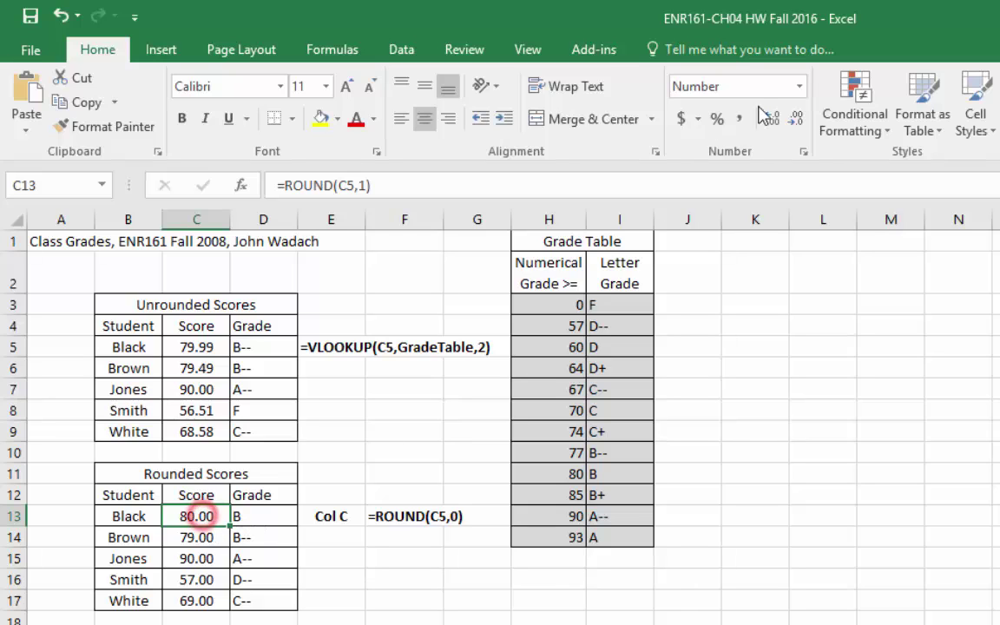
click(776, 121)
click(776, 121)
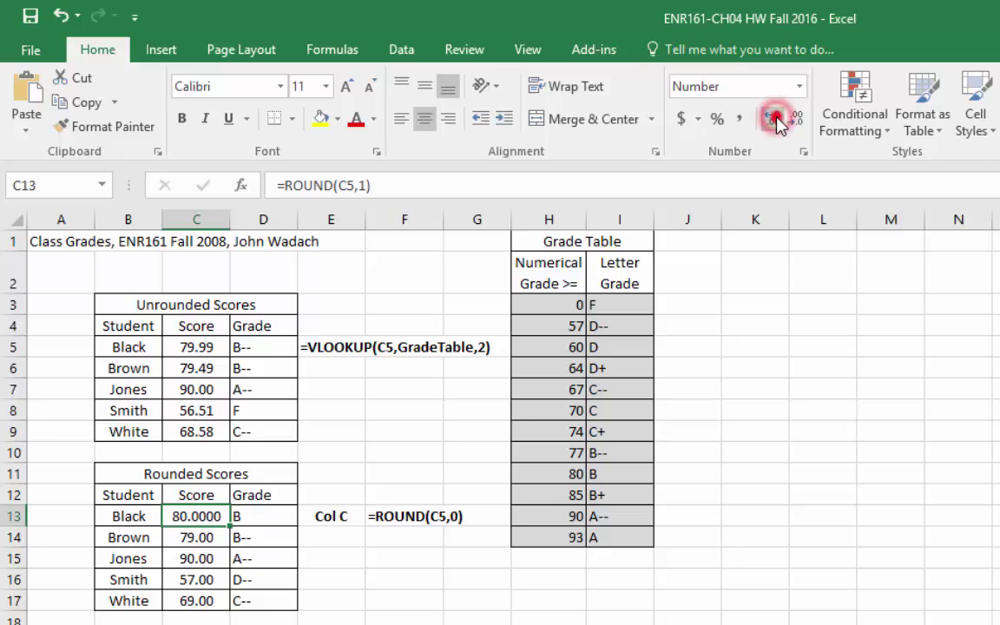
click(777, 121)
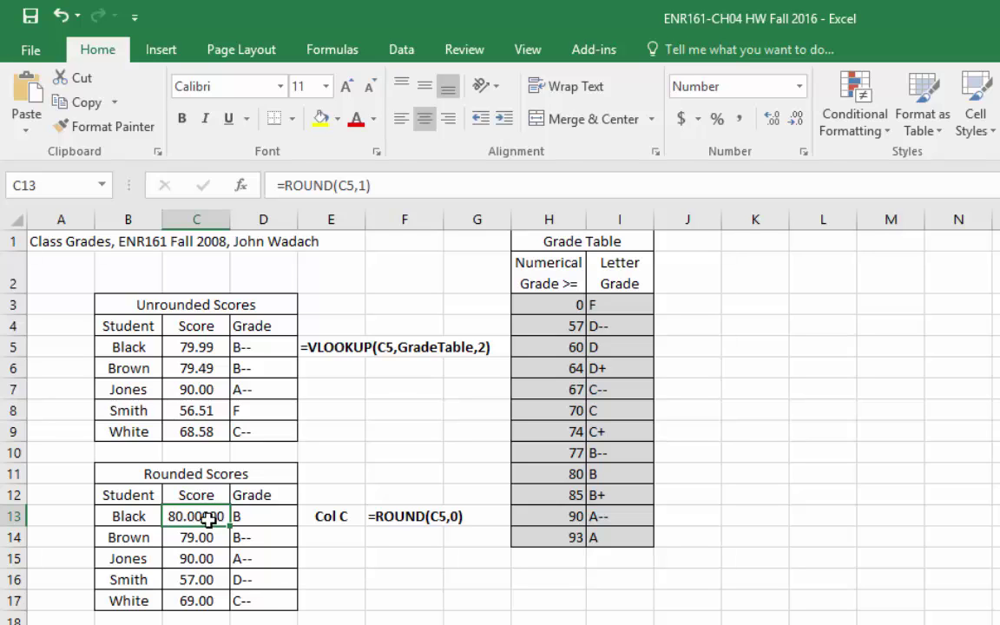
Revert C13 to =ROUND(C5,0) at two decimals and fill it down to C17.
double_click(366, 185)
text(0)
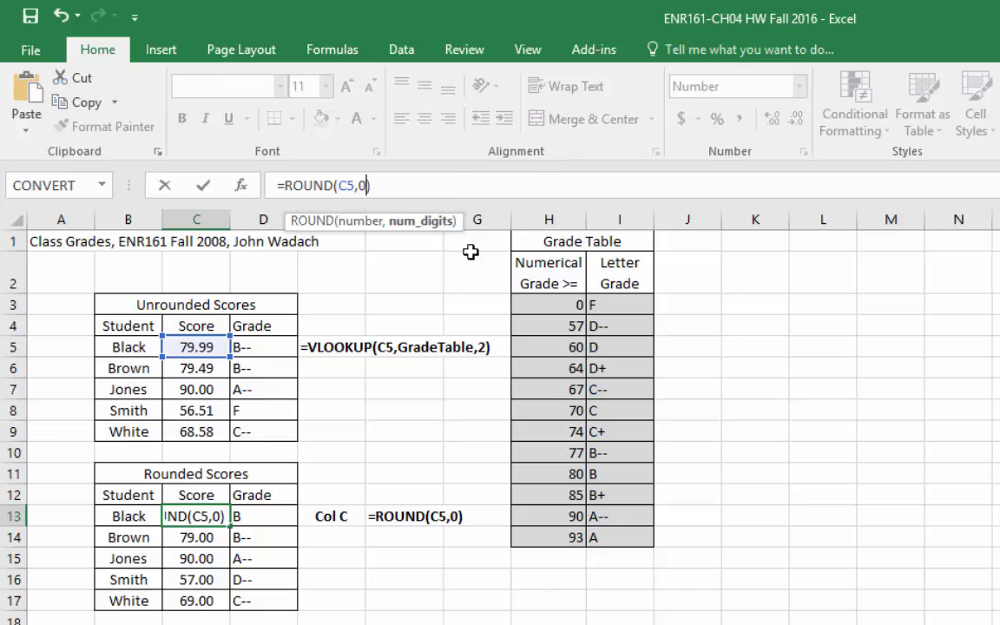
click(204, 185)
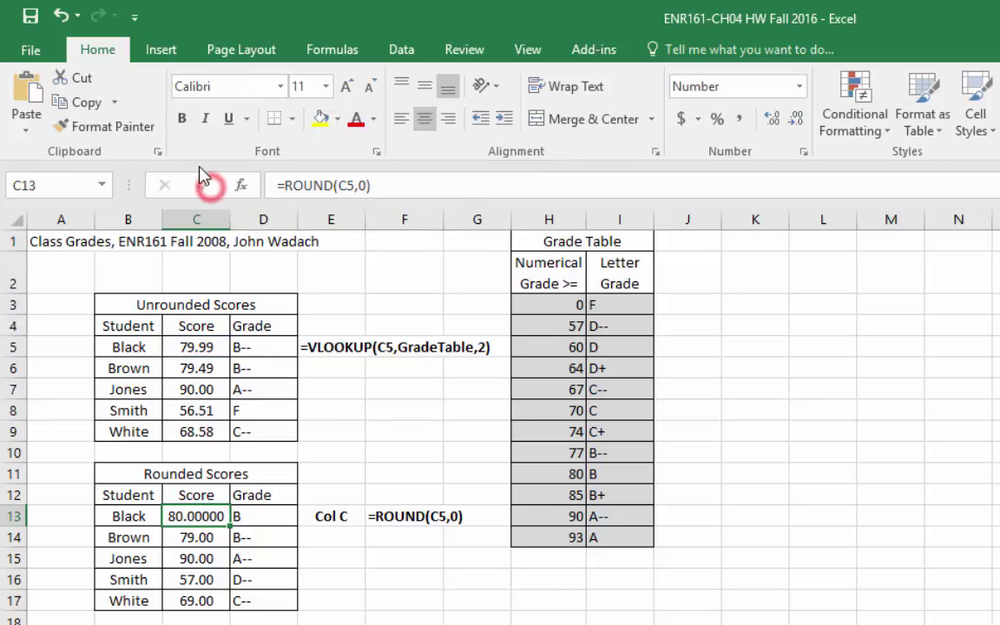
click(792, 119)
click(791, 119)
click(792, 119)
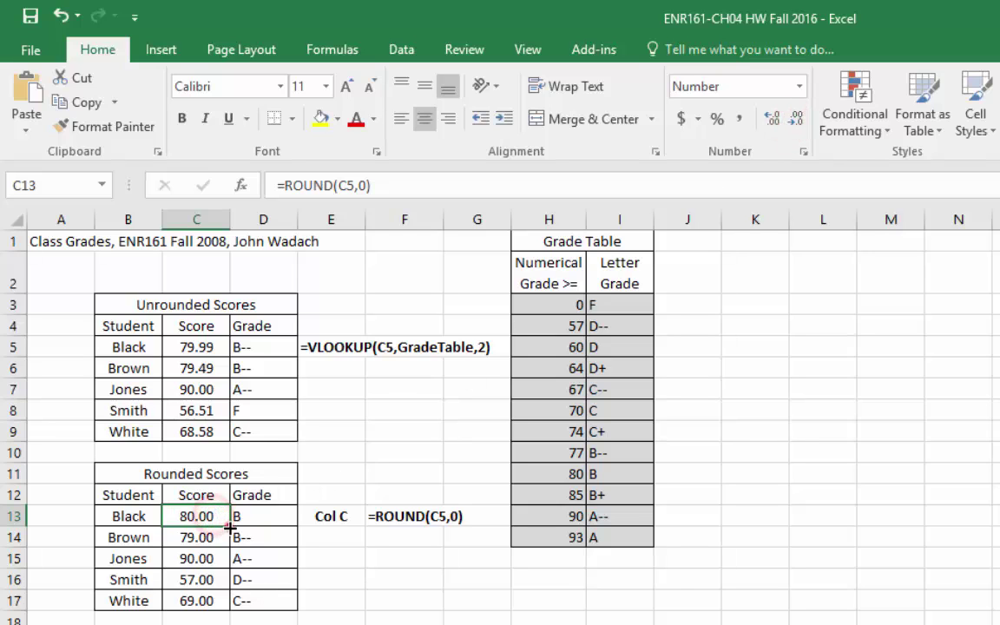
drag(224, 521, 223, 601)
click(263, 624)
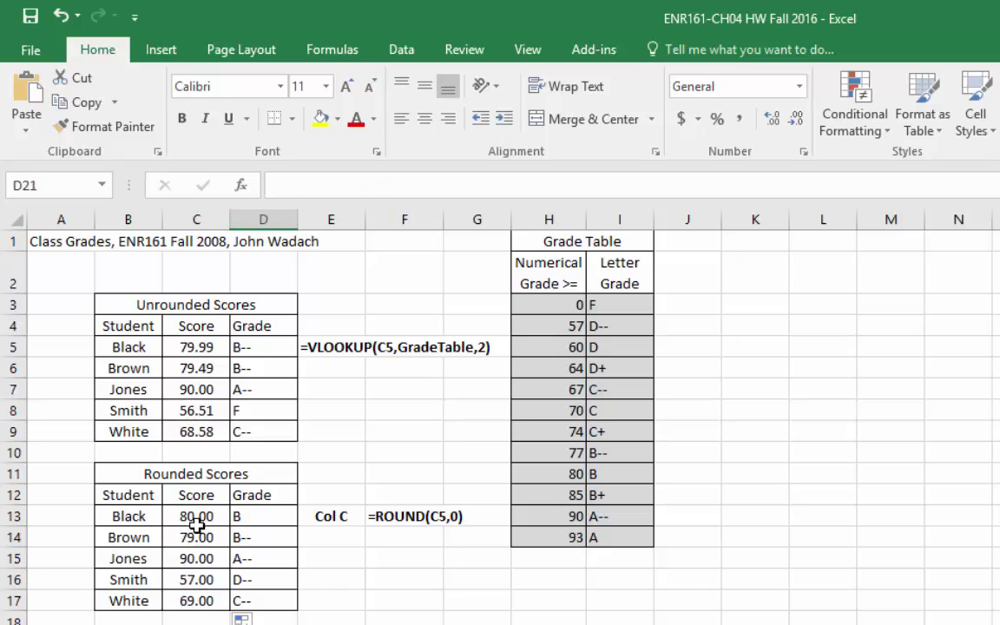
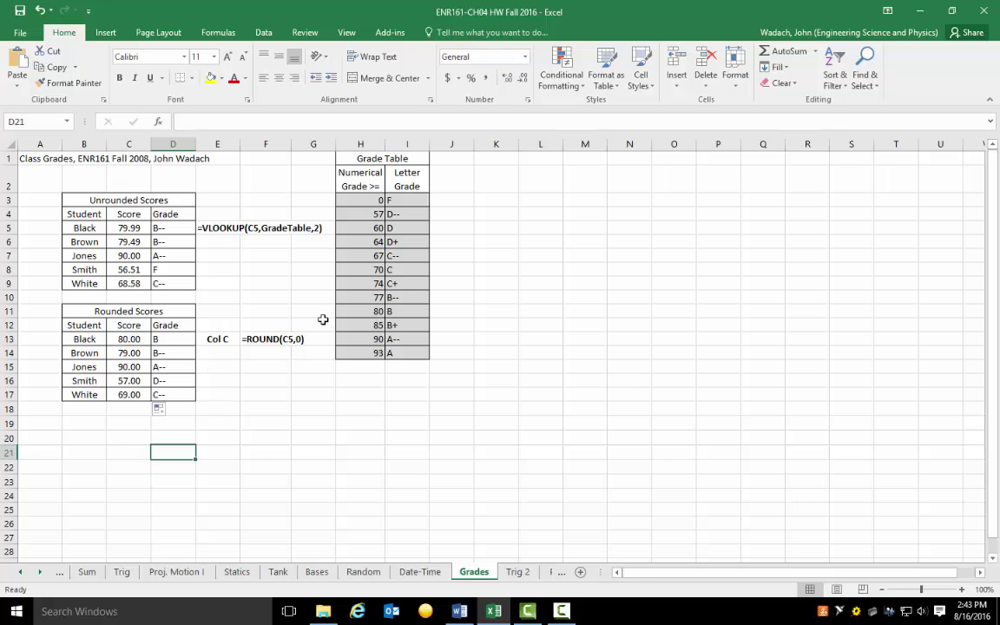
Scroll the sheet tabs and switch to the Trig 2 sheet.
click(39, 573)
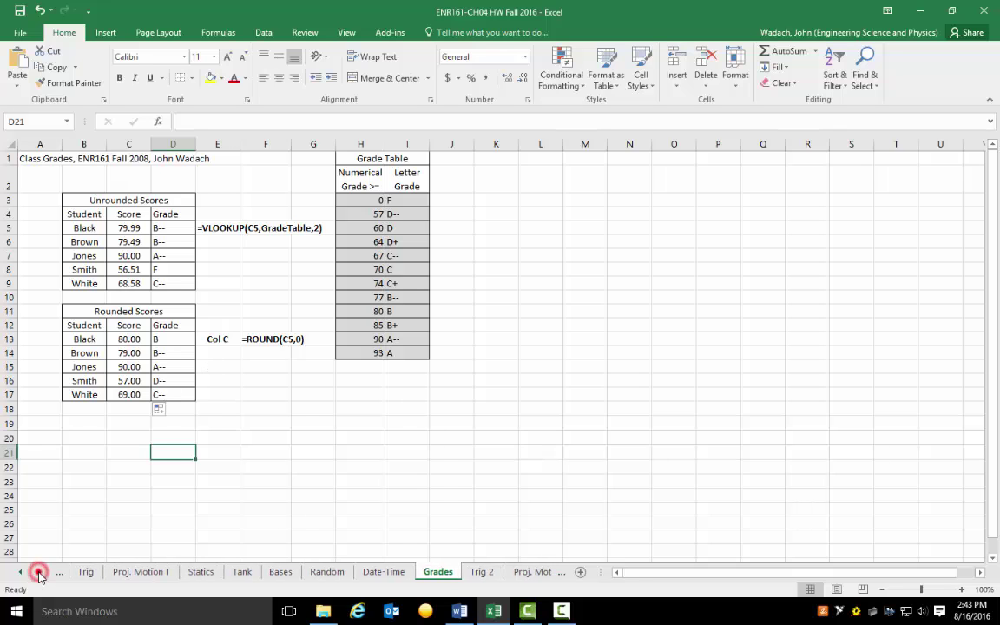
click(39, 573)
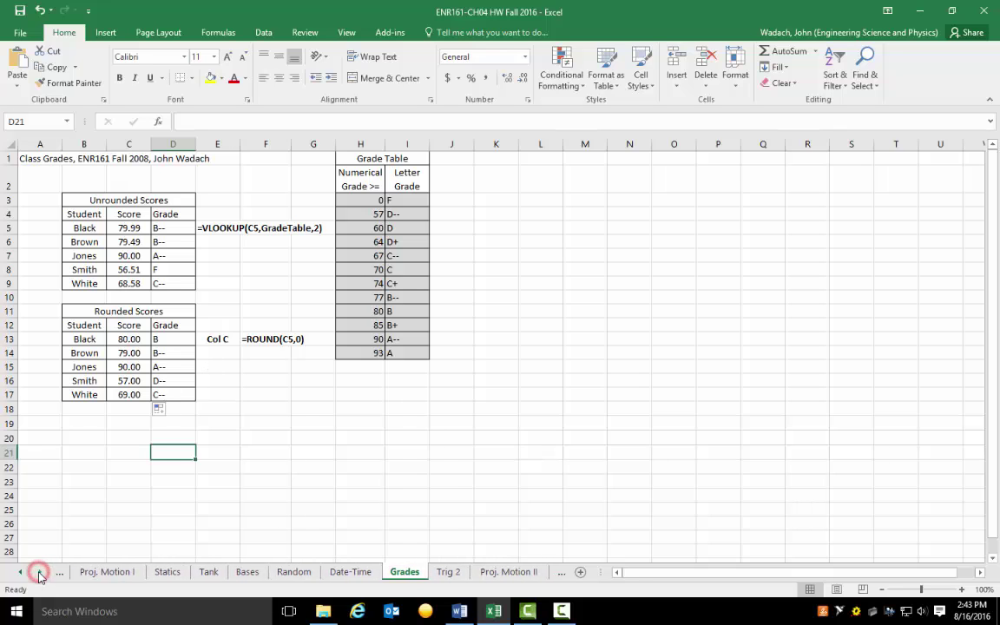
click(448, 572)
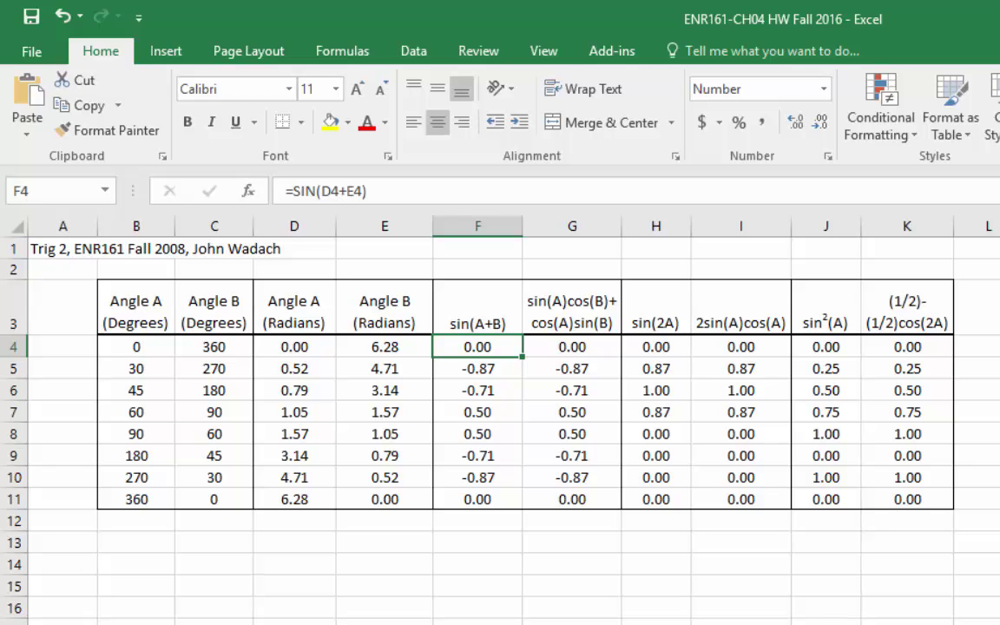
Inspect the angle values and the RADIANS, sin(A+B) and half-angle formulas in B4, C4, D4, F4 and K7.
click(144, 348)
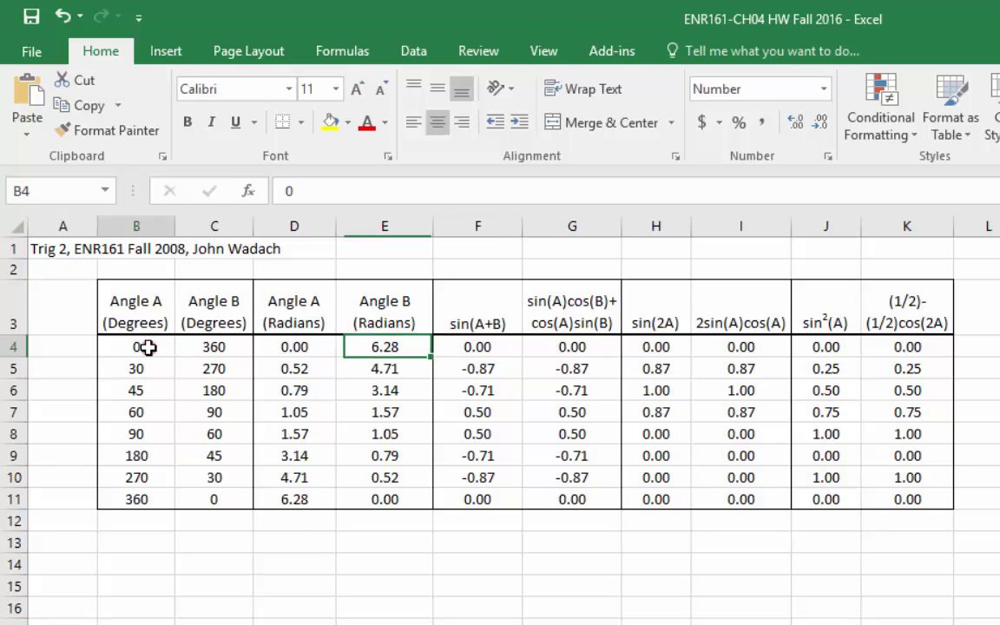
click(199, 348)
click(290, 349)
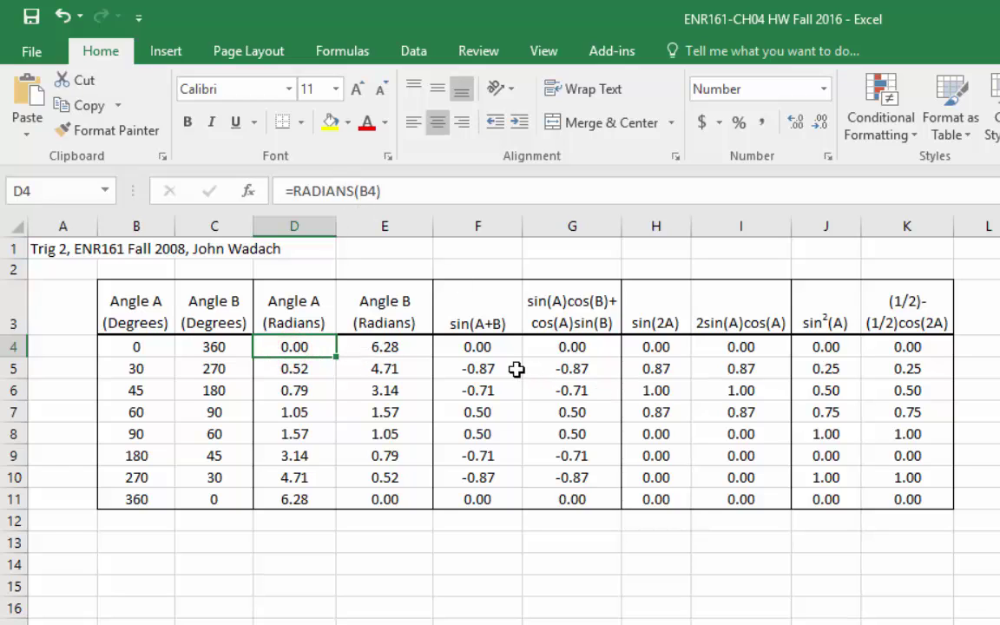
click(482, 345)
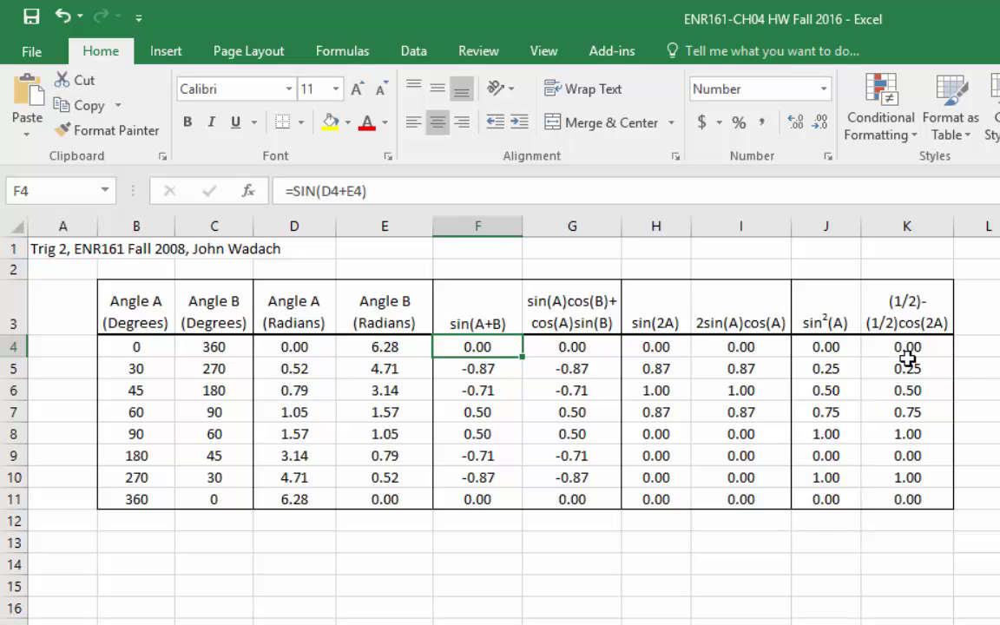
click(889, 411)
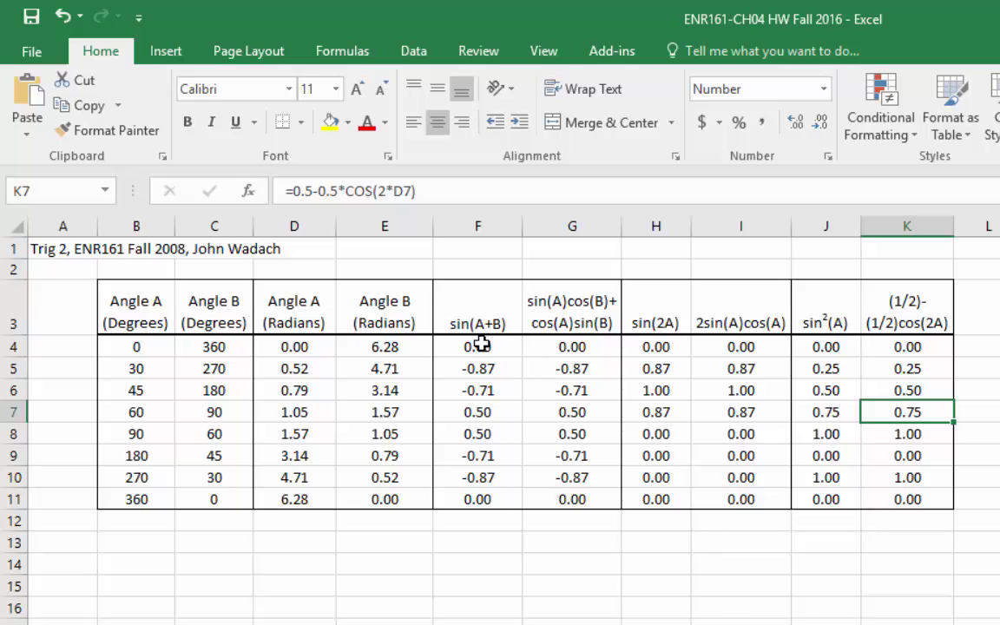
Highlight the matching identity results F4:G4, H4:I4 and columns J:K, then return to Proj. Motion II.
drag(480, 346, 590, 348)
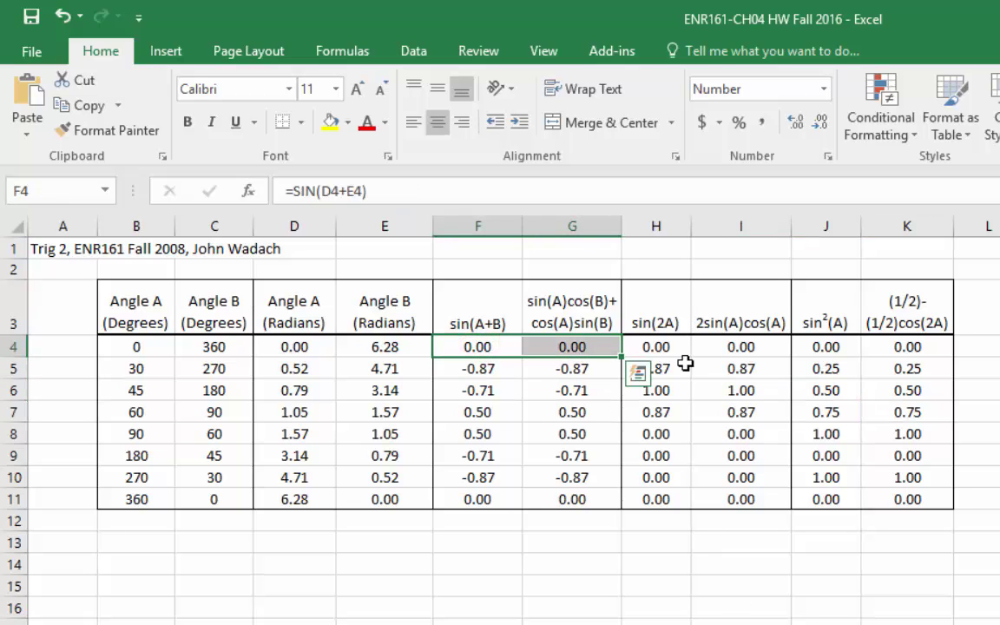
drag(669, 347, 710, 346)
click(666, 310)
drag(741, 309, 744, 312)
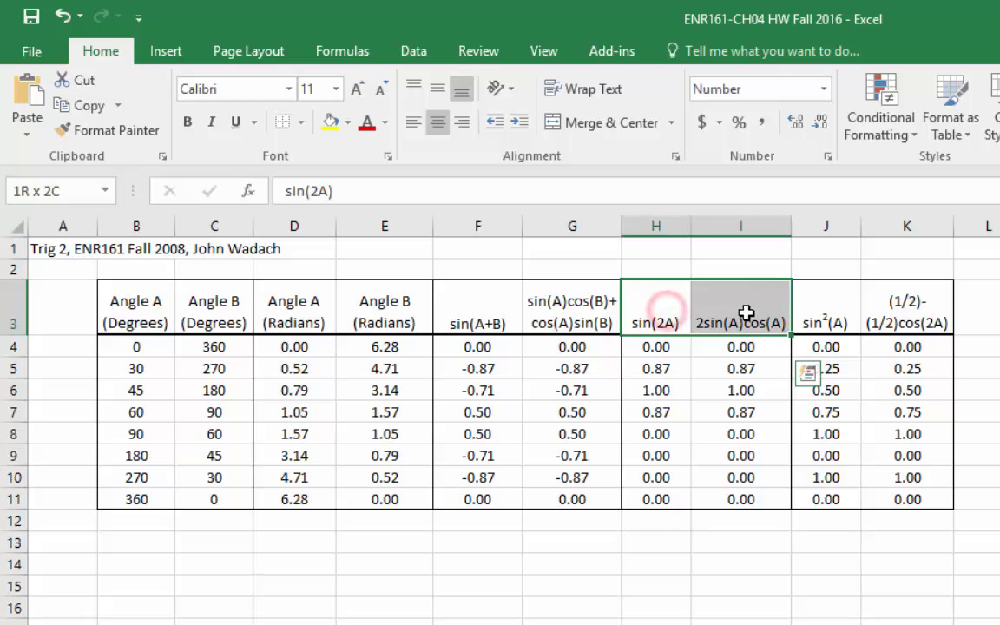
drag(842, 224, 902, 226)
click(998, 368)
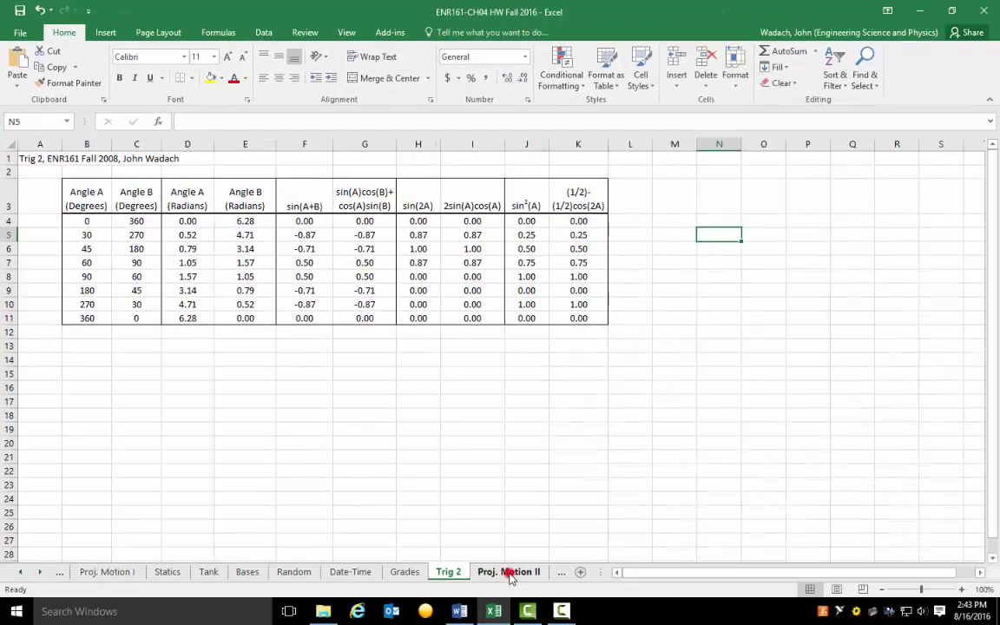
click(510, 572)
Inspect the 15 m/s V1 guess in C13 and the Actual_Y2 formula in C18.
click(521, 281)
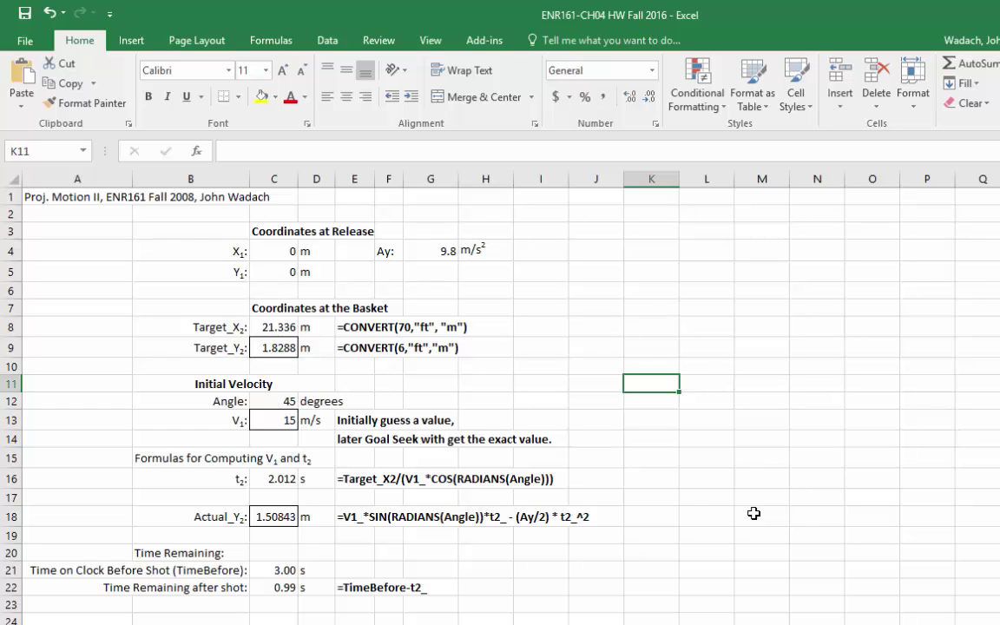
click(288, 420)
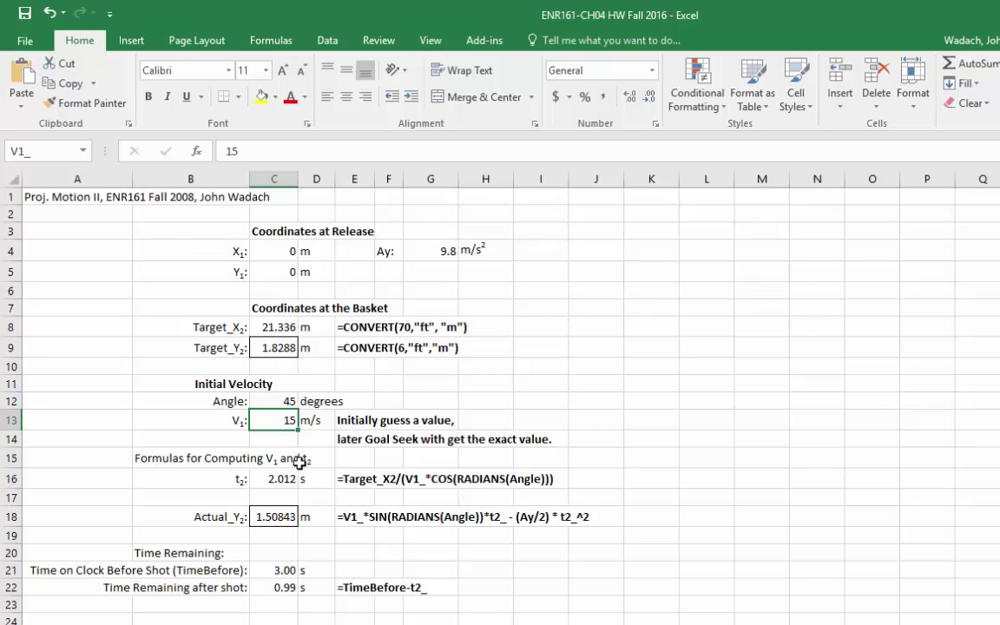
click(281, 521)
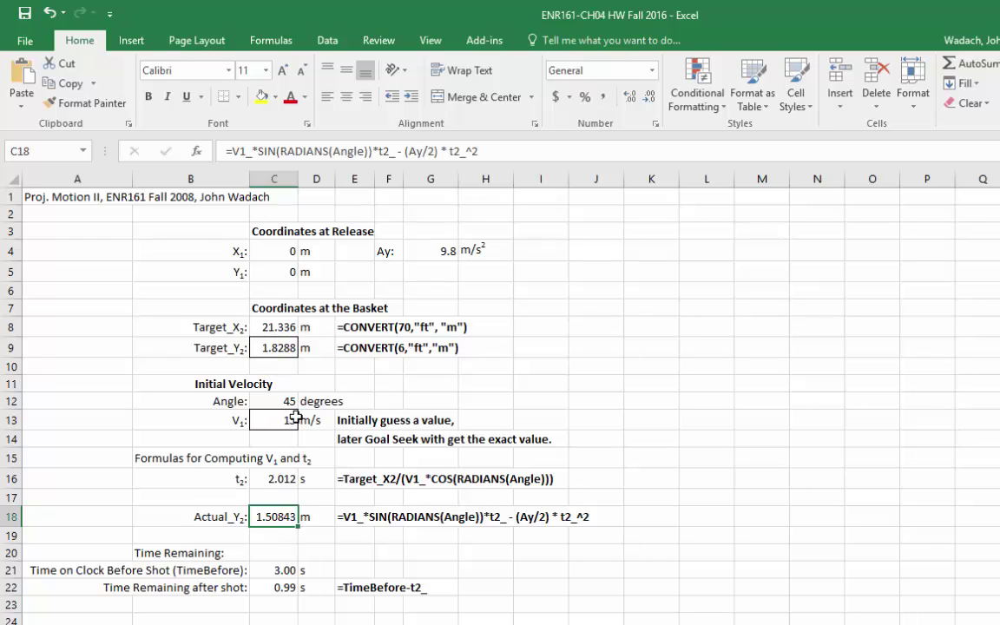
click(265, 419)
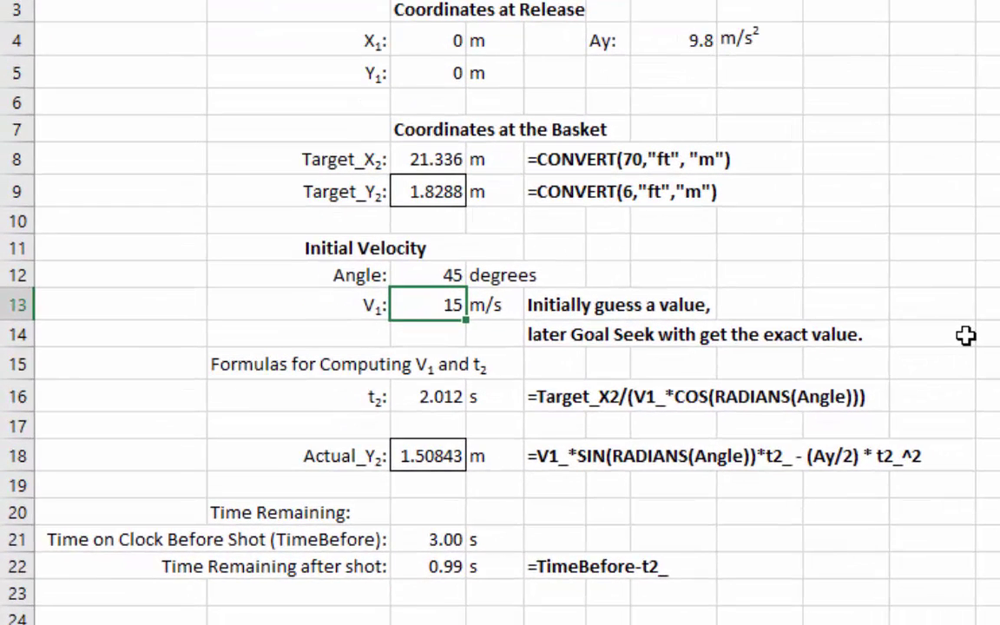
text(14)
key(Return)
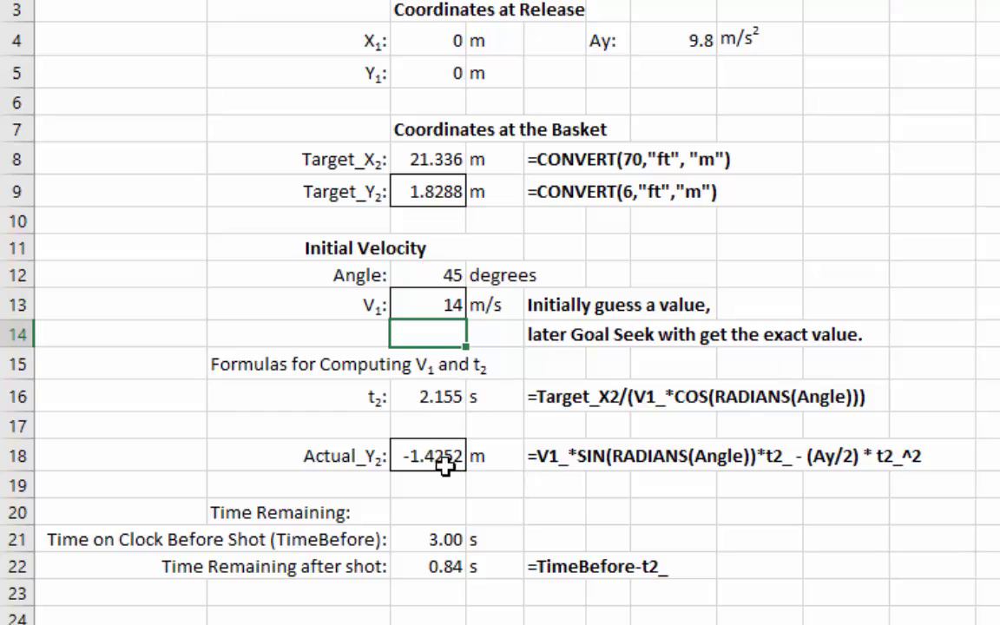
click(444, 306)
text(16)
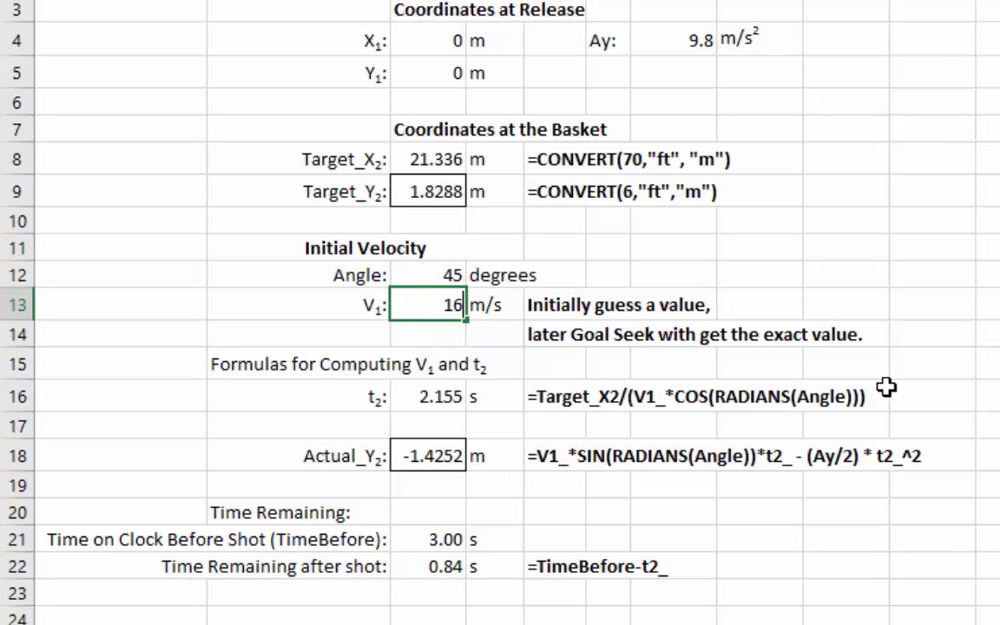
key(Return)
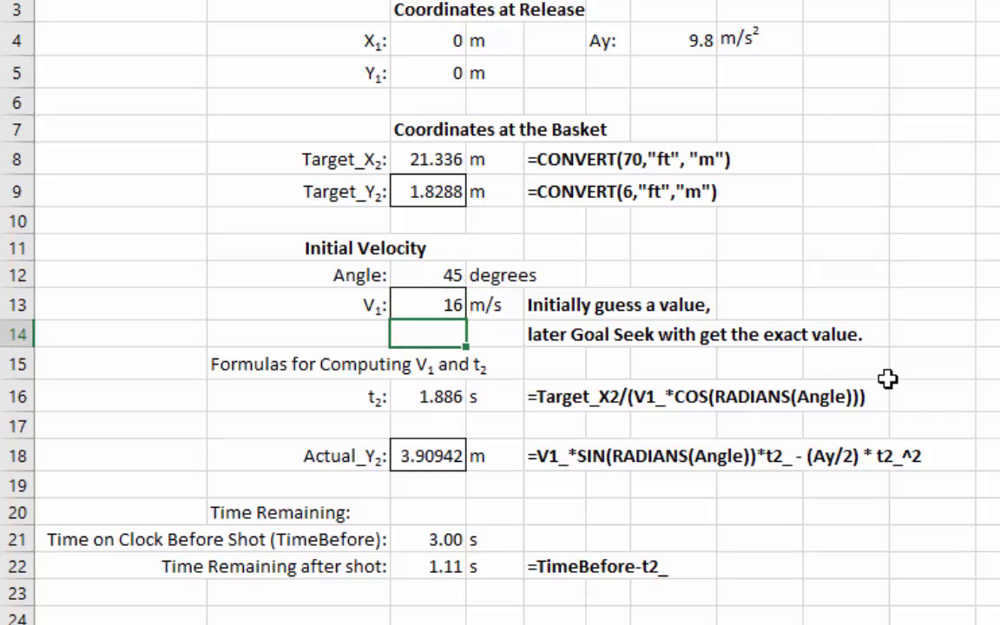
click(447, 307)
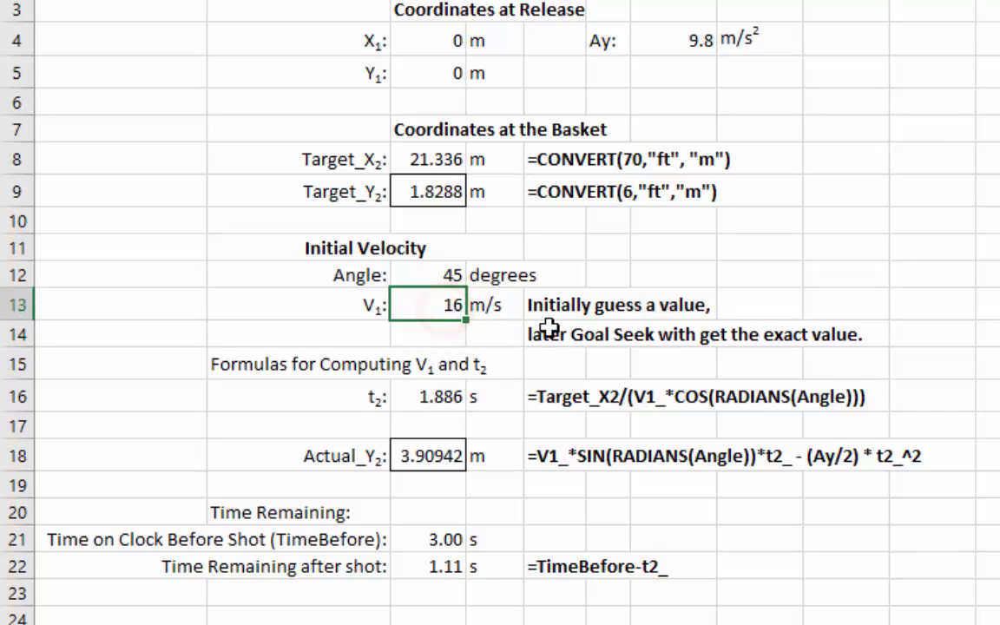
text(15)
key(Return)
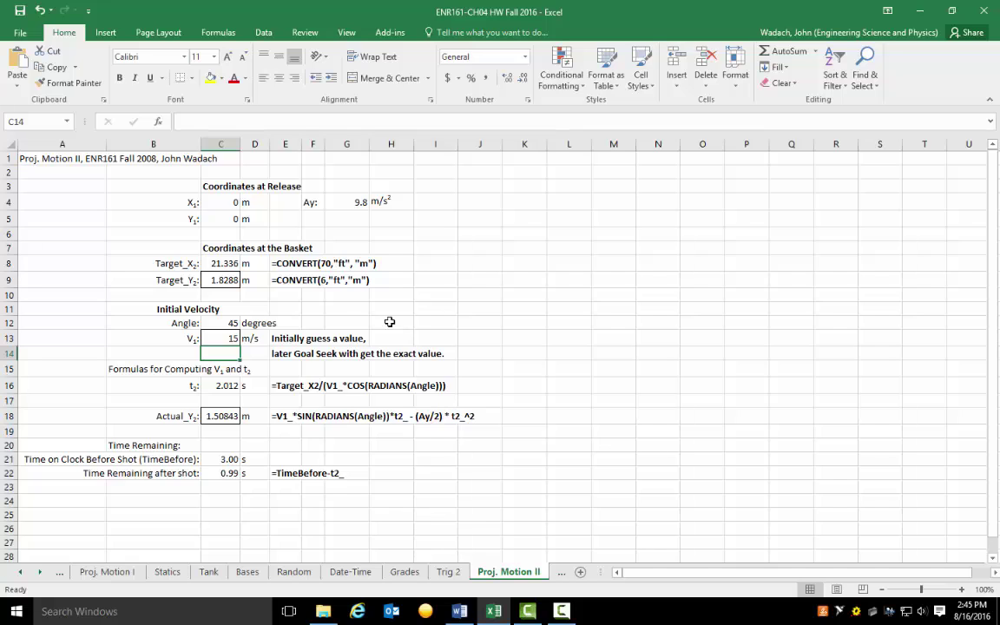
click(480, 486)
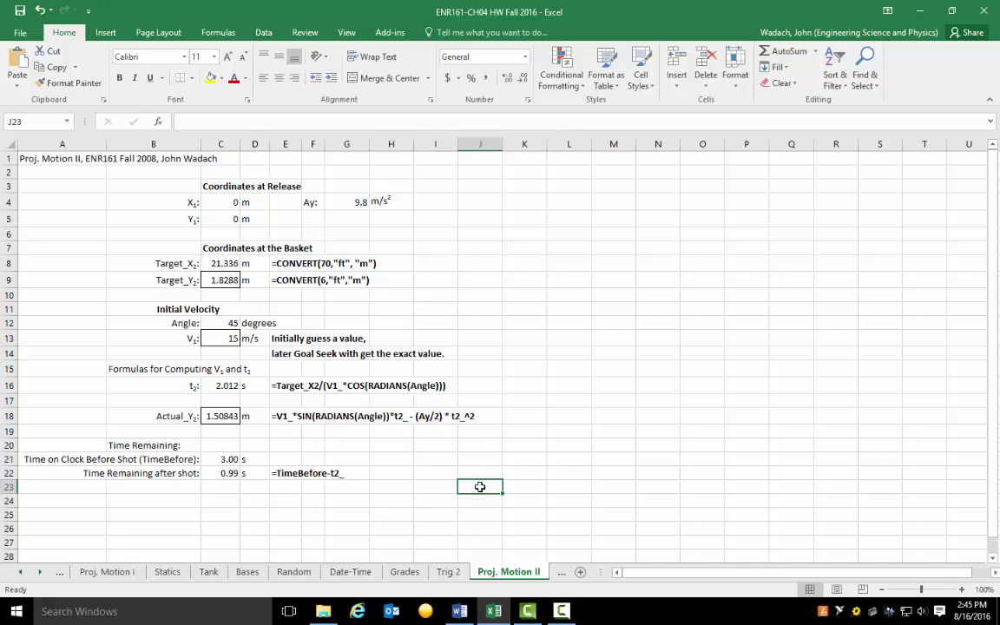
click(226, 337)
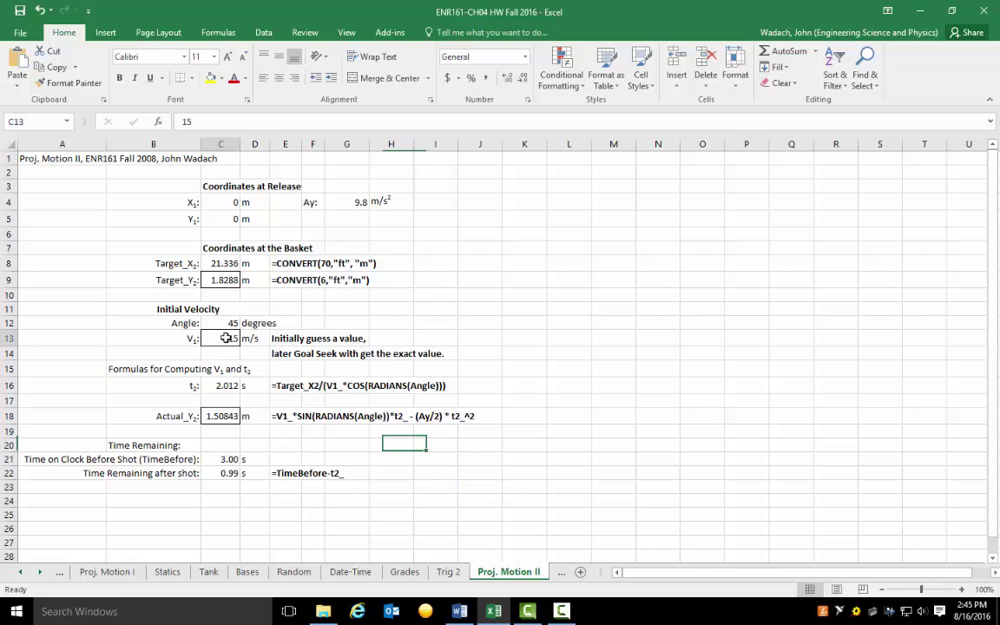
click(228, 418)
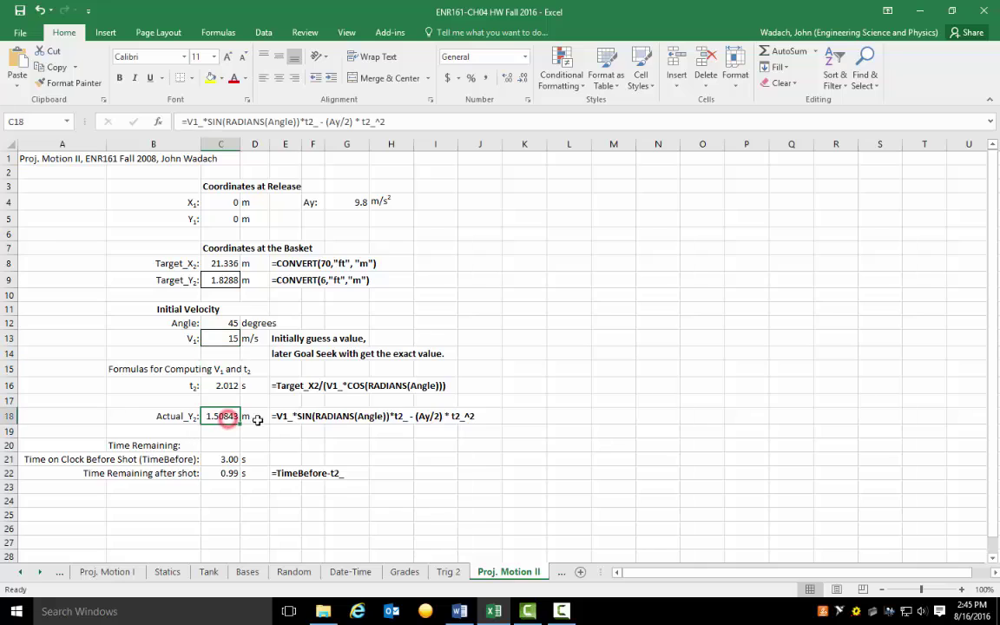
click(384, 447)
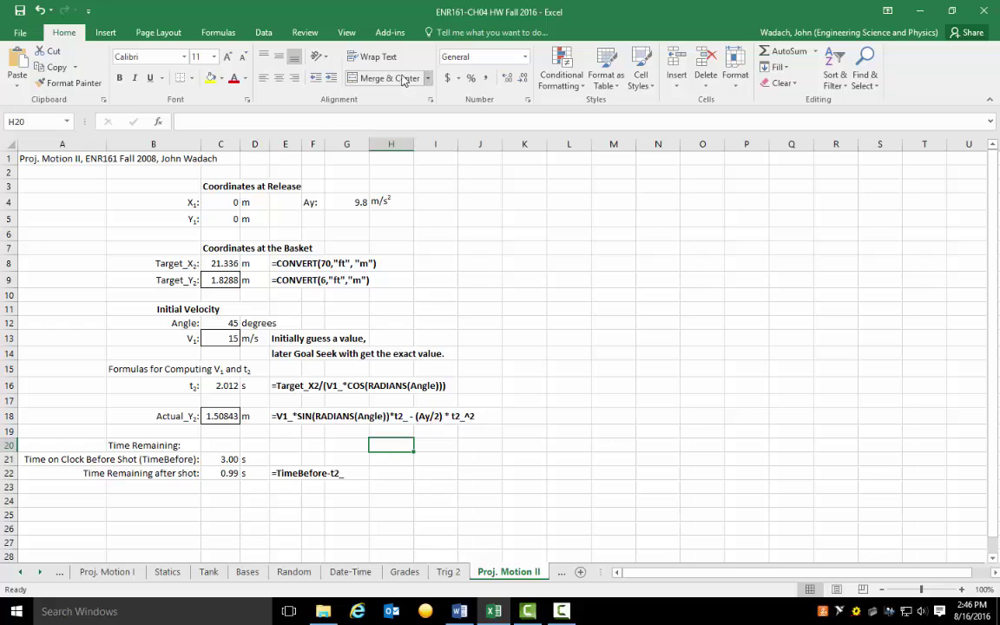
Open Goal Seek from Data > What-If Analysis and move its window aside.
click(263, 35)
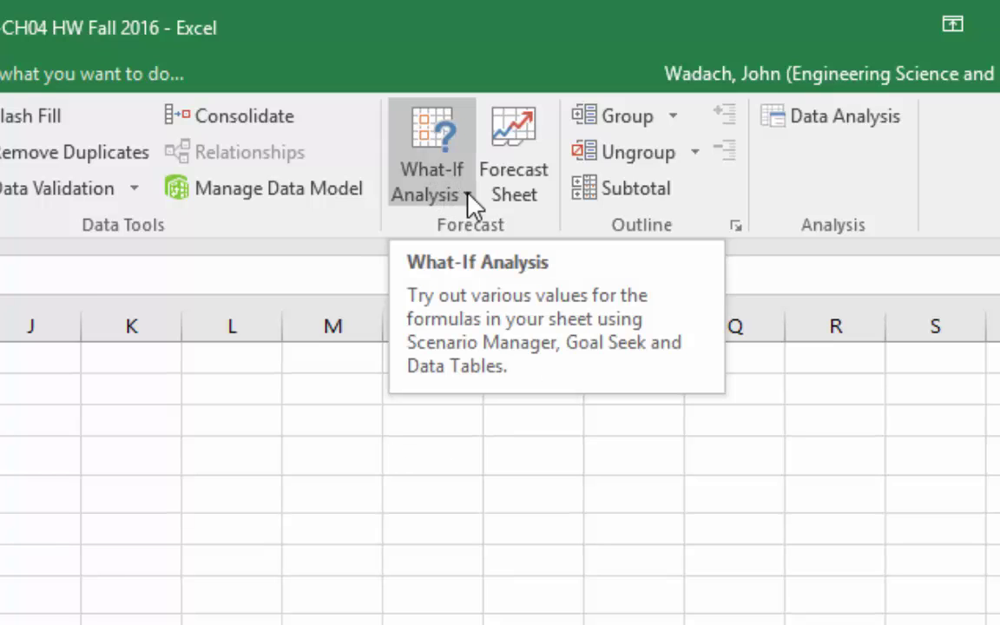
click(467, 194)
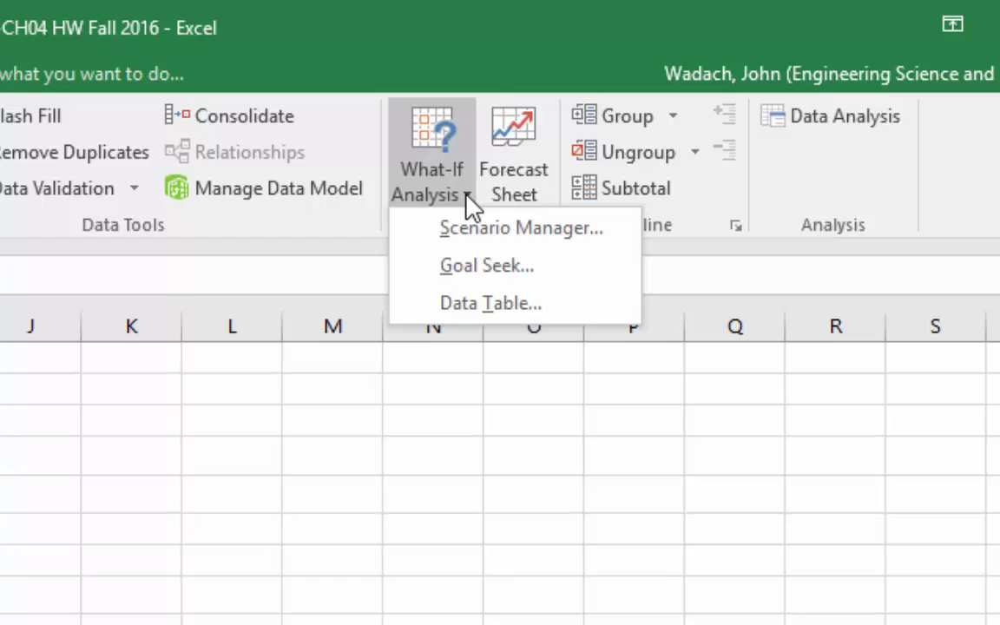
click(480, 266)
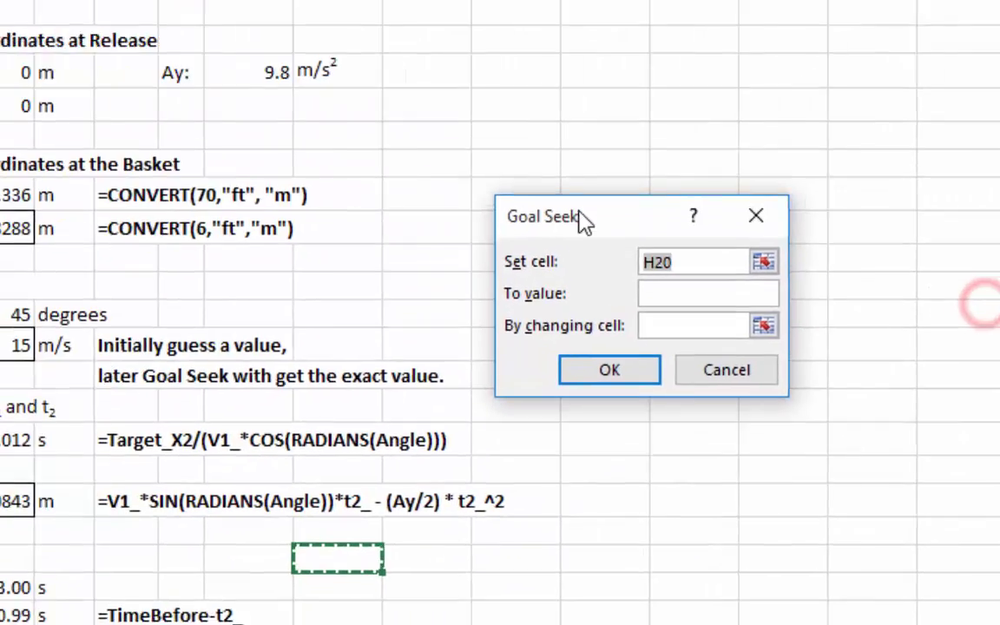
drag(586, 221, 316, 250)
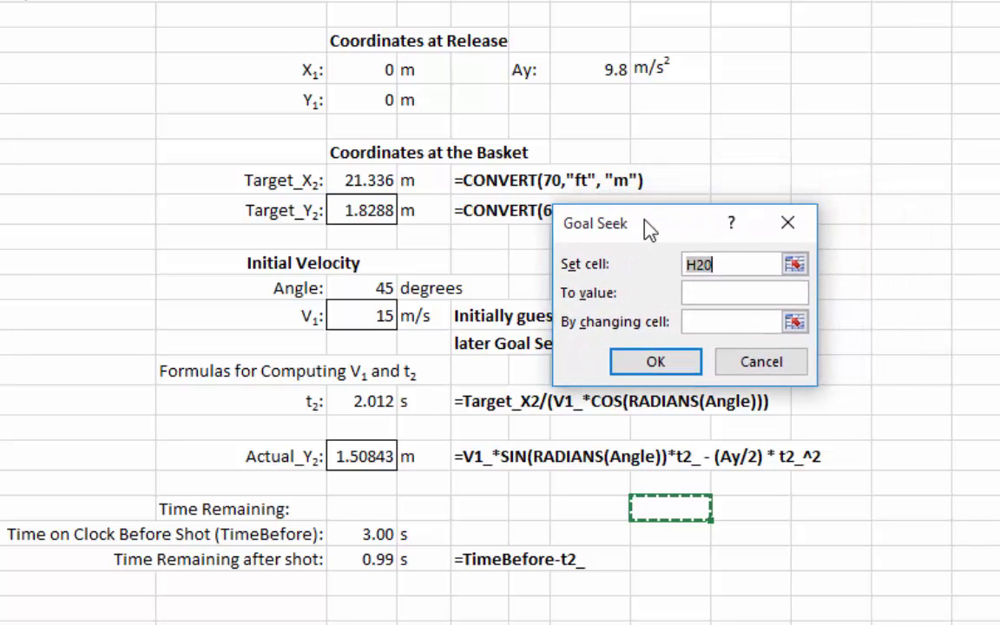
drag(643, 228, 569, 235)
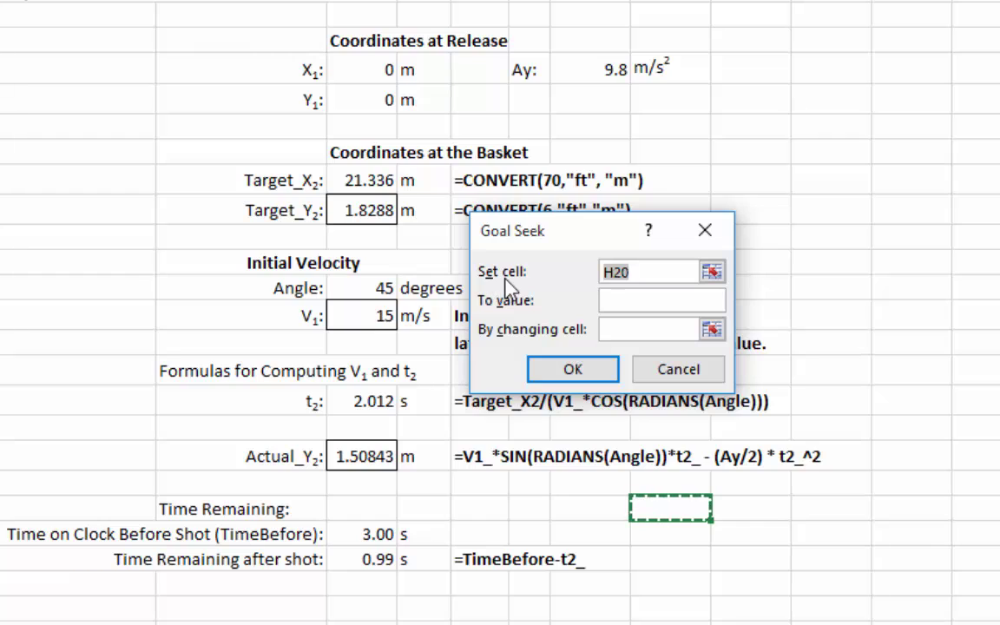
Set cell C18 to value 1.8288 by changing cell C13 in Goal Seek.
click(632, 274)
click(371, 458)
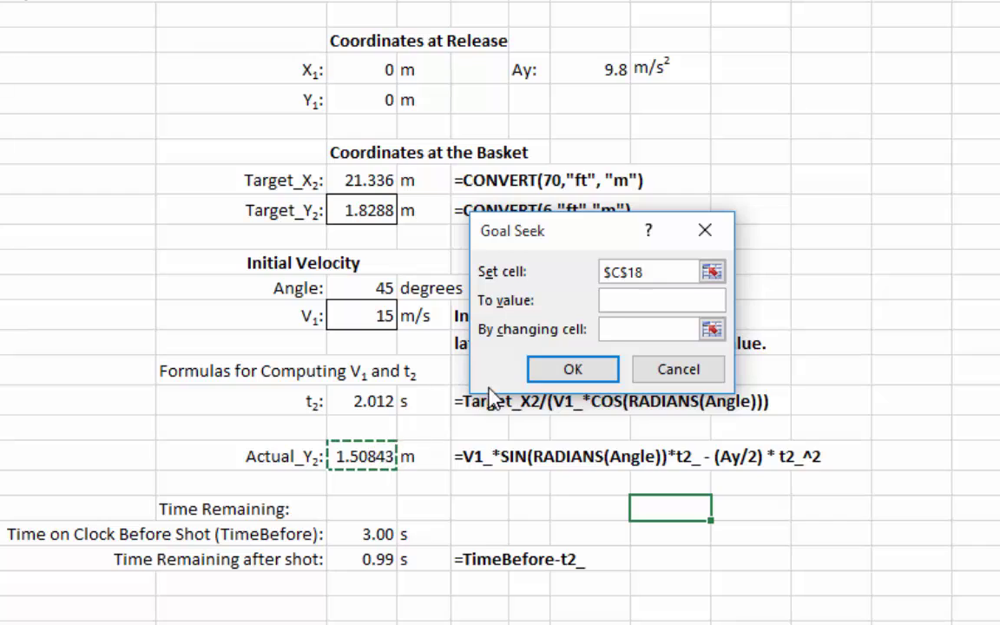
click(610, 300)
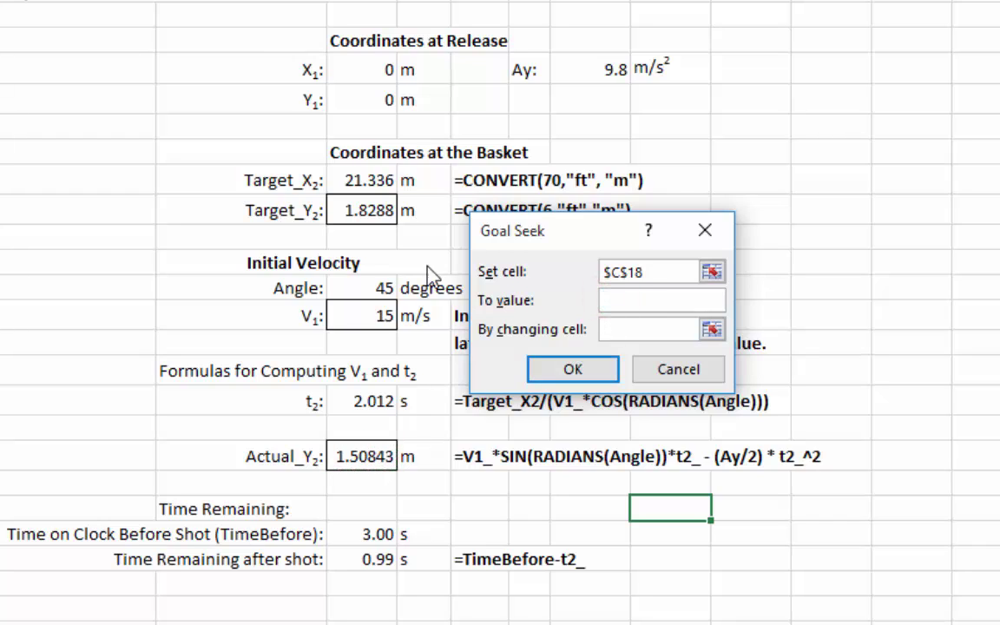
click(366, 212)
click(370, 217)
click(634, 330)
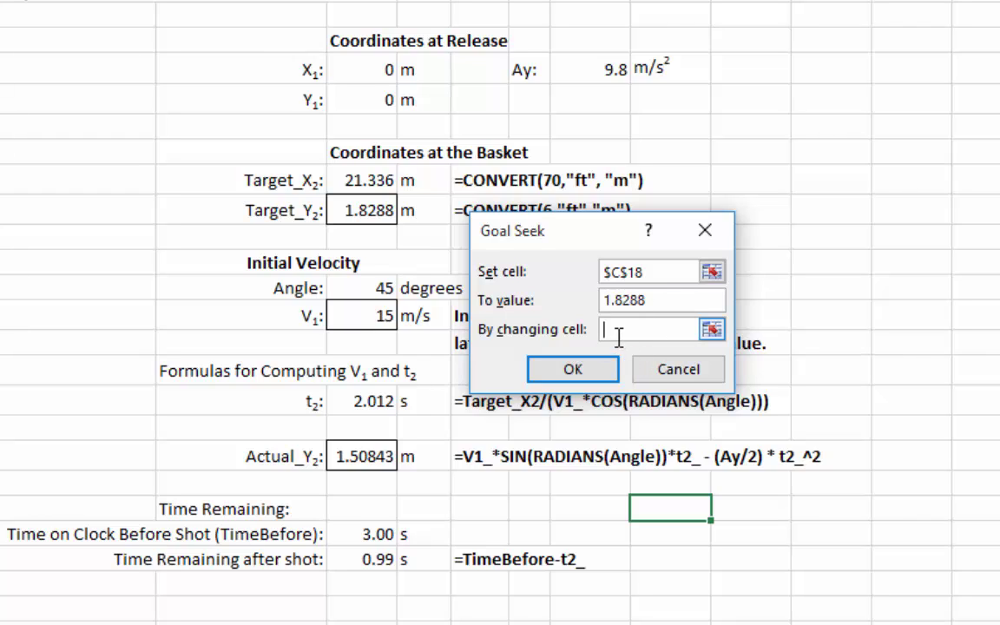
click(374, 318)
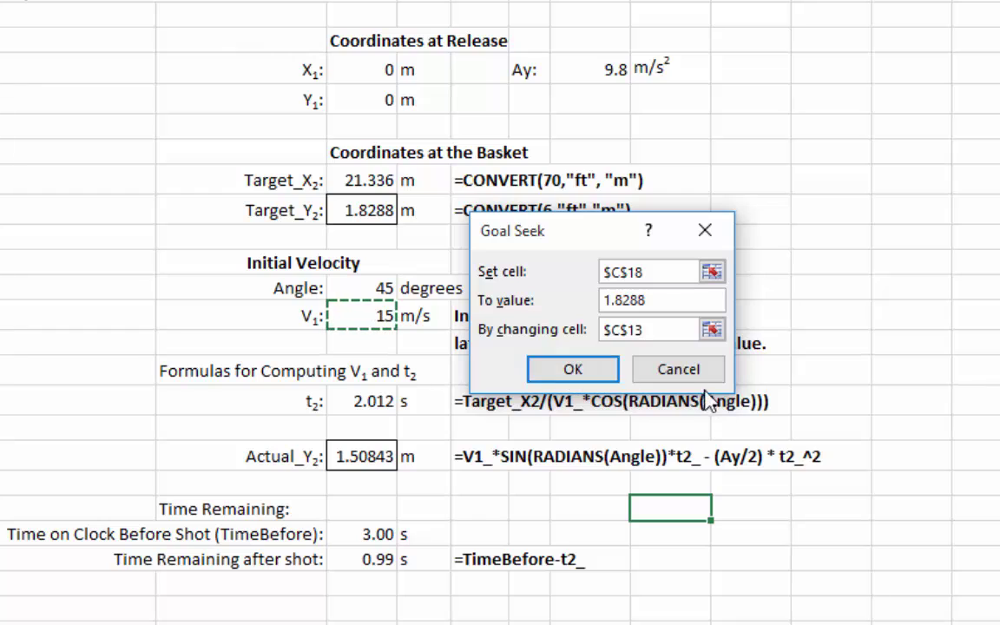
Cancel Goal Seek without solving and select the Actual_Y2 cell and empty cells below.
click(685, 369)
click(877, 573)
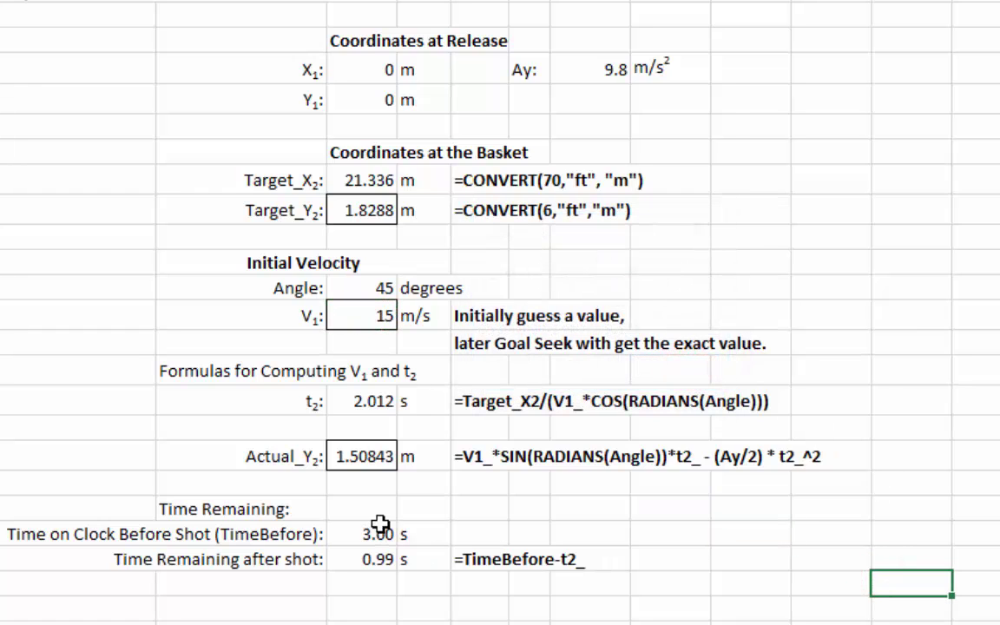
click(360, 455)
click(373, 581)
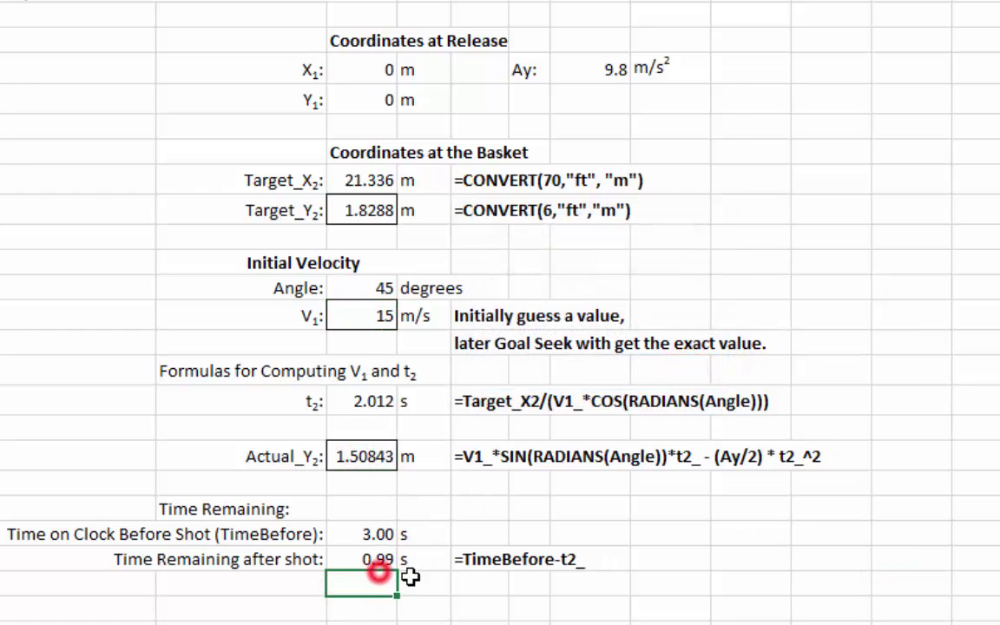
click(742, 591)
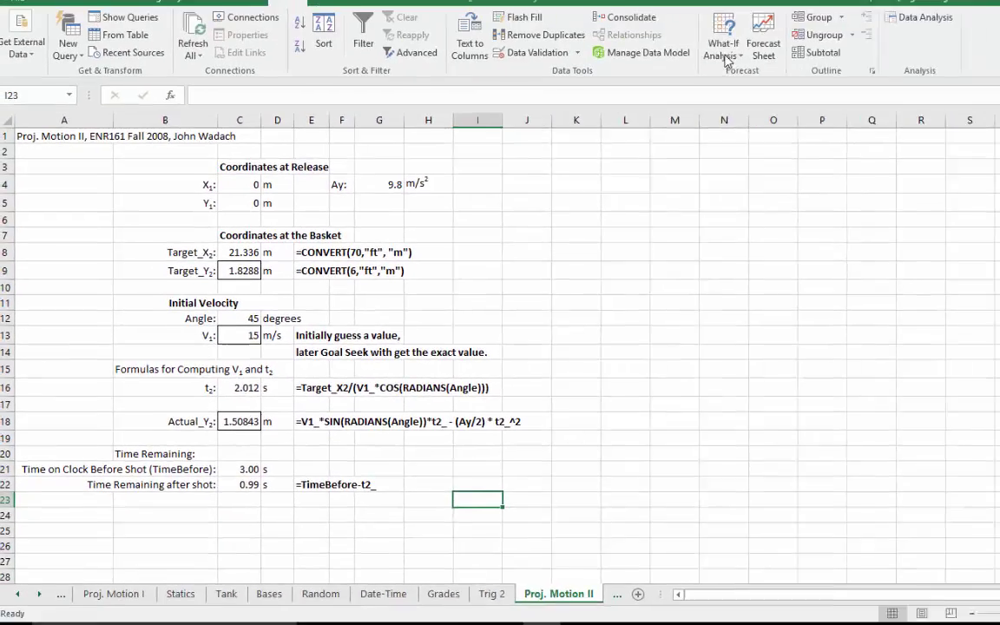
Reopen Goal Seek and close it again without running it.
click(657, 77)
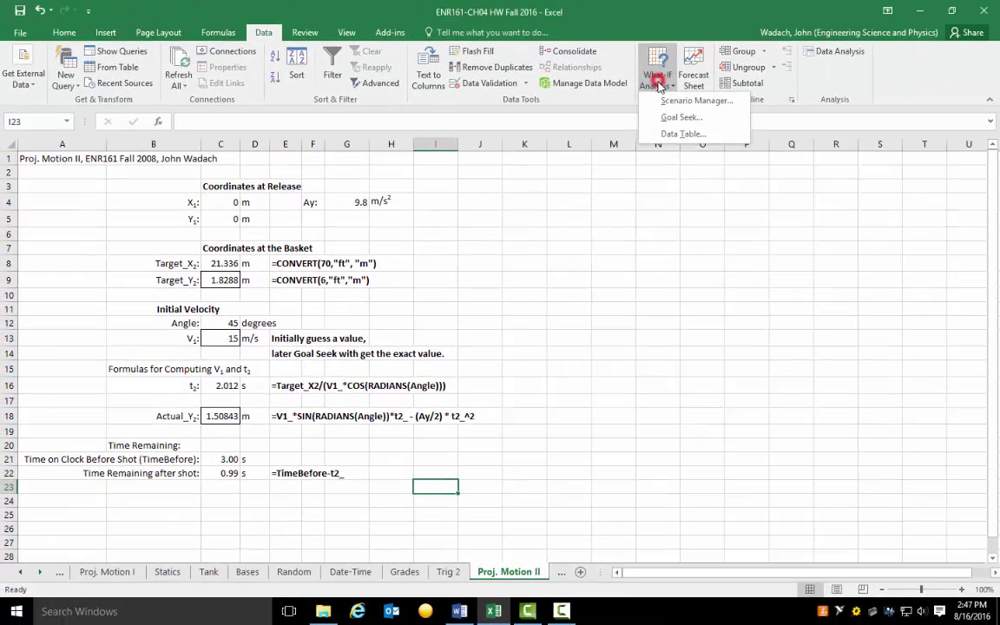
click(681, 116)
drag(347, 291, 471, 292)
click(581, 293)
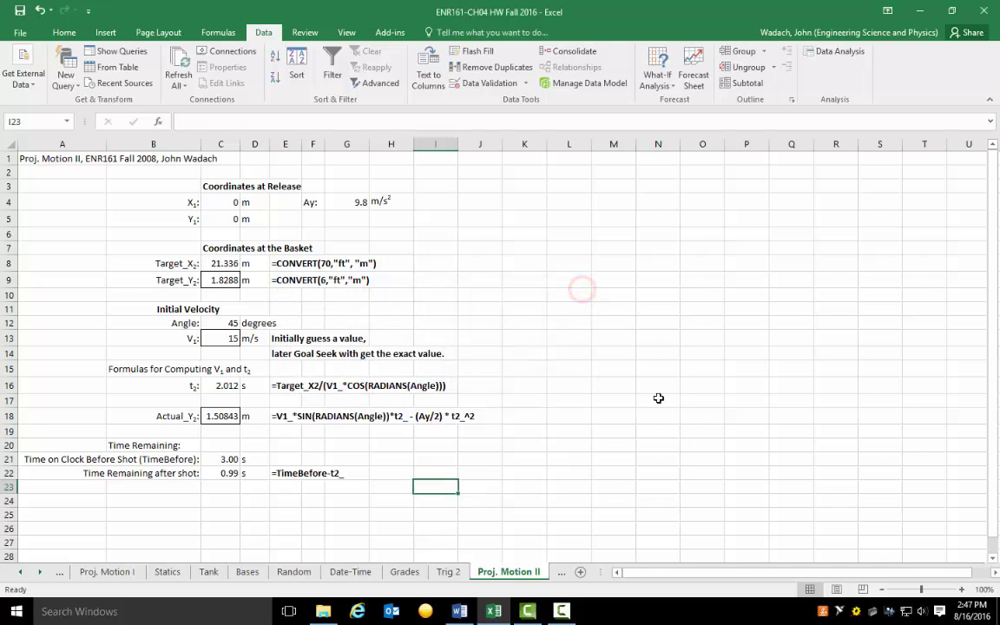